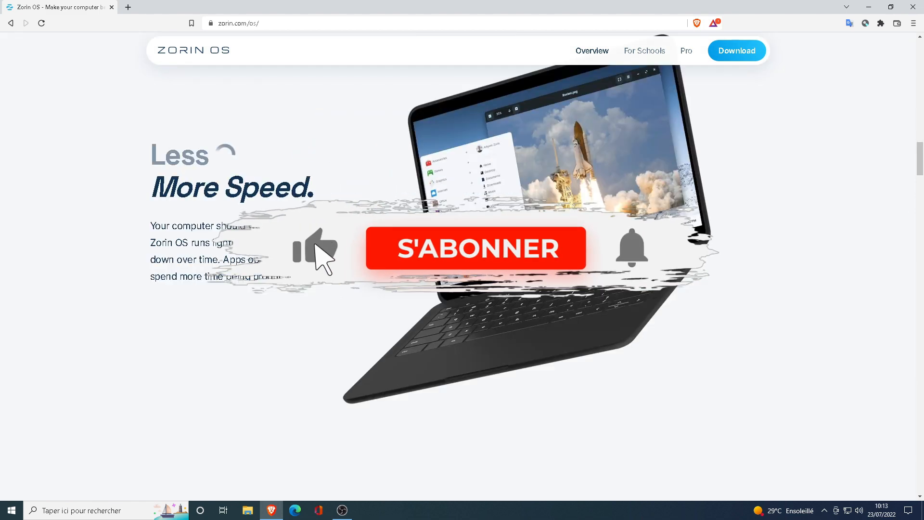
# Look through the Zorin OS overview page's sections on speed, old PCs, apps and gaming.
pyautogui.scroll(-6, 462, 260)
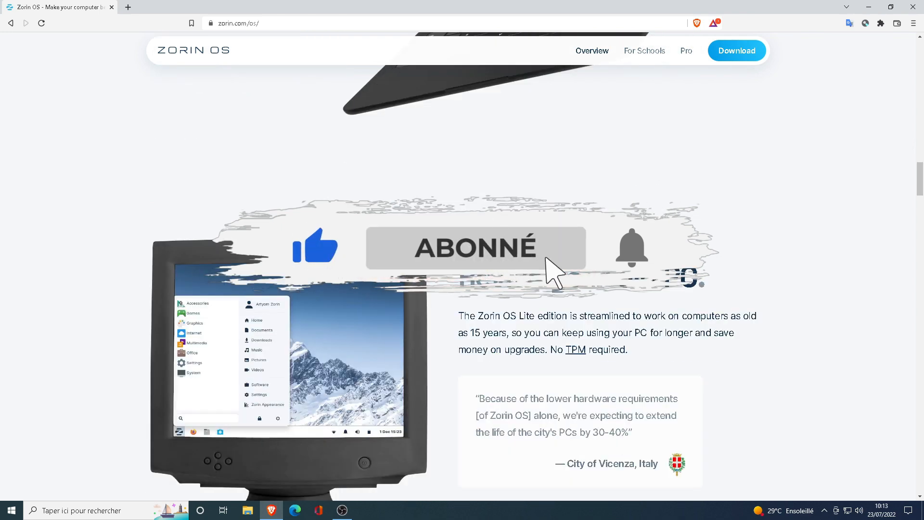
pyautogui.scroll(-8, 462, 260)
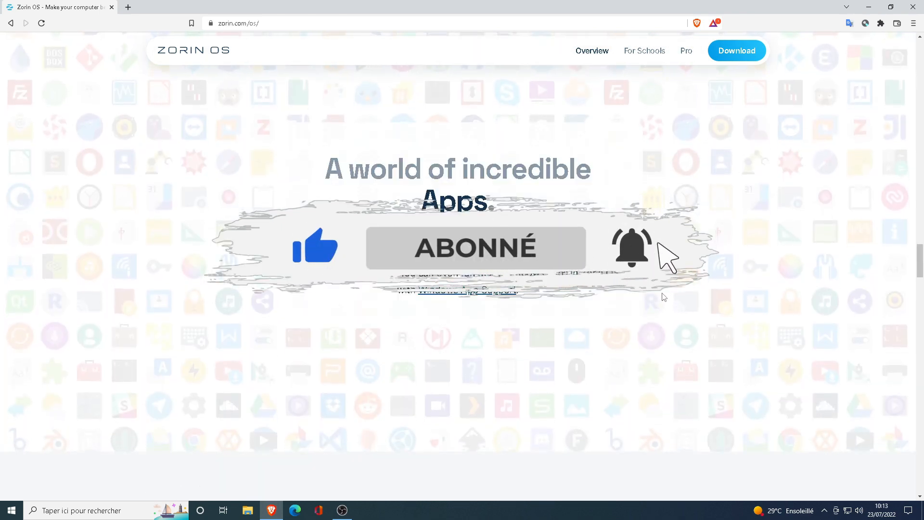
pyautogui.scroll(-8, 664, 297)
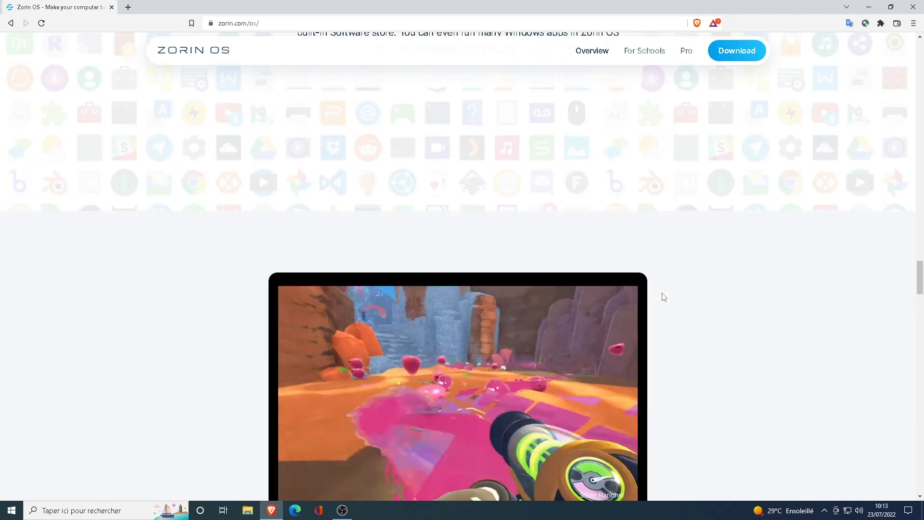
pyautogui.scroll(-2, 664, 297)
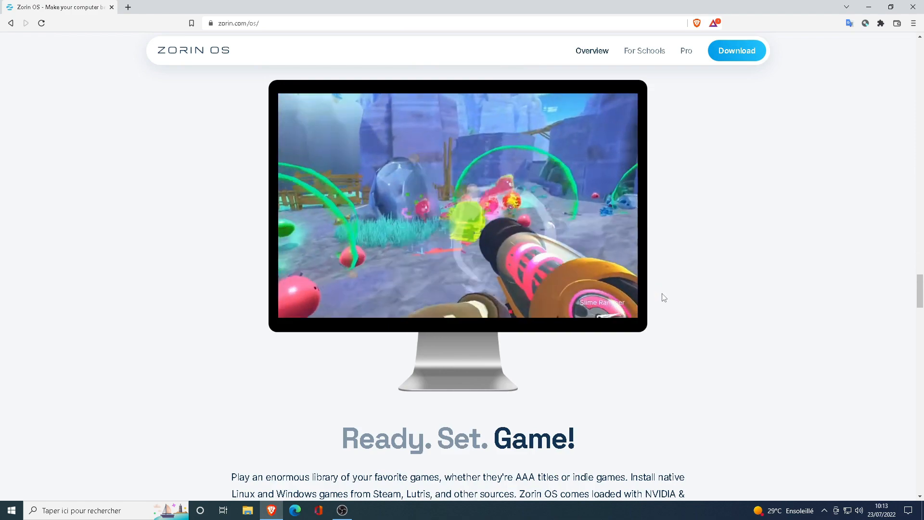
pyautogui.scroll(-1, 664, 298)
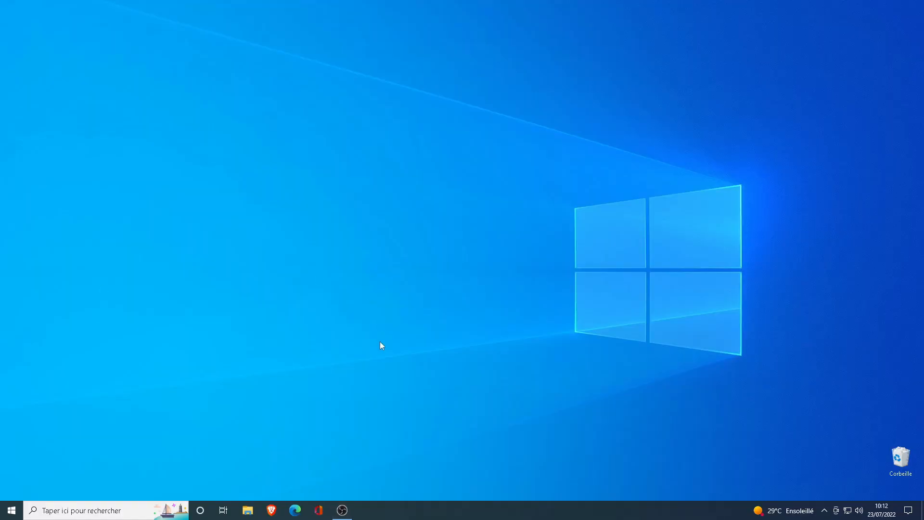
pyautogui.click(277, 511)
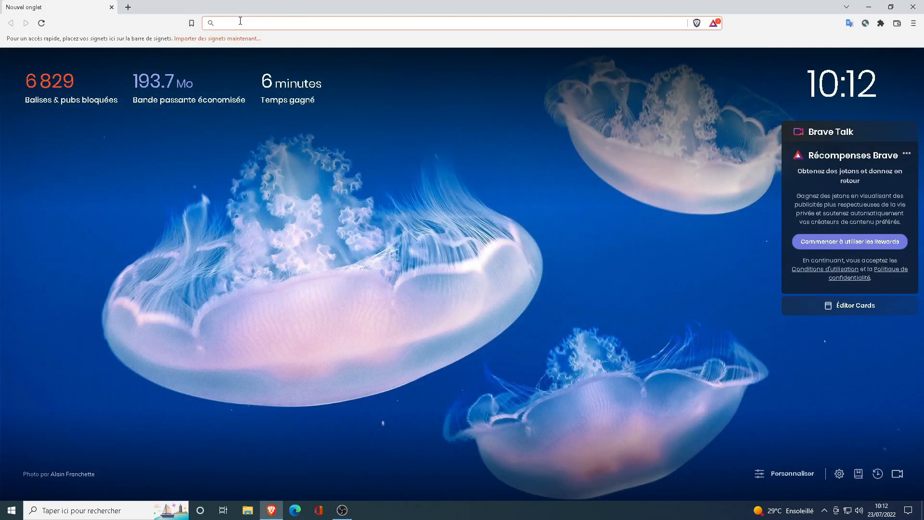
pyautogui.rightClick(241, 22)
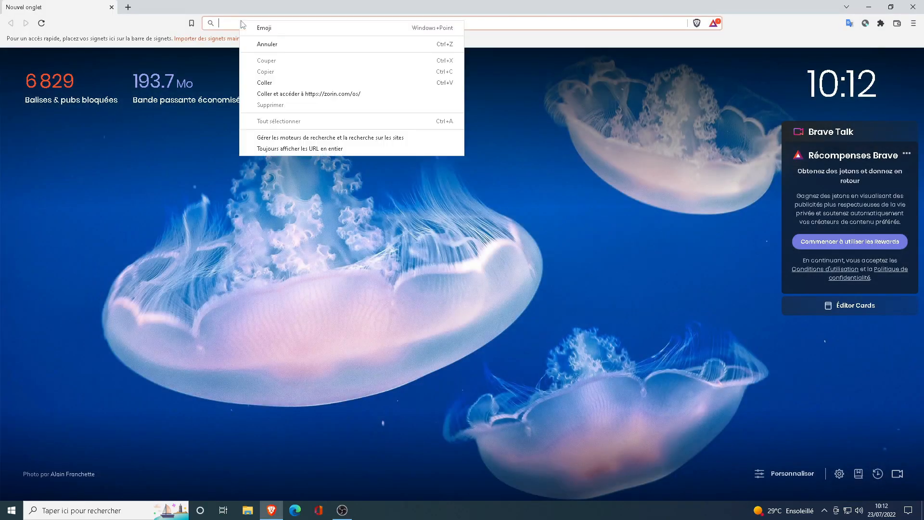
pyautogui.click(314, 95)
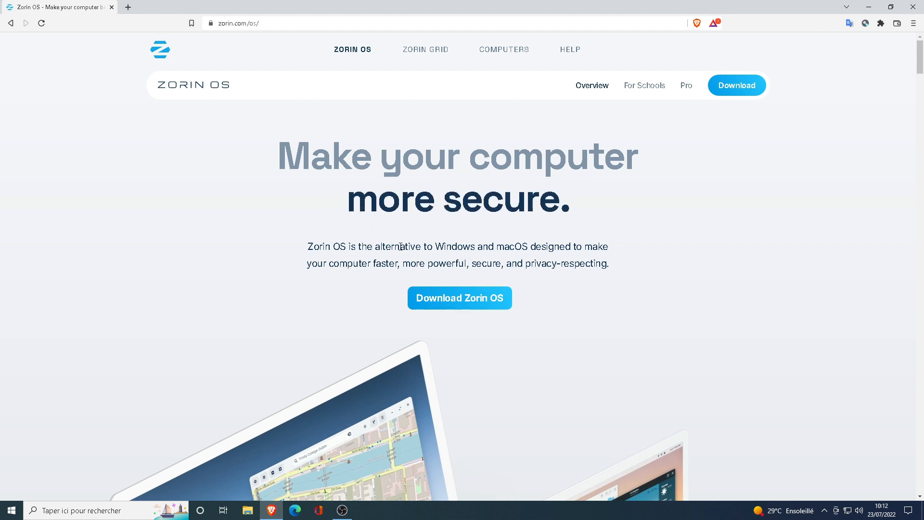
# Examine the Zorin OS overview page's introduction, press quotes, familiar desktop layouts and speed section.
pyautogui.scroll(-5, 400, 247)
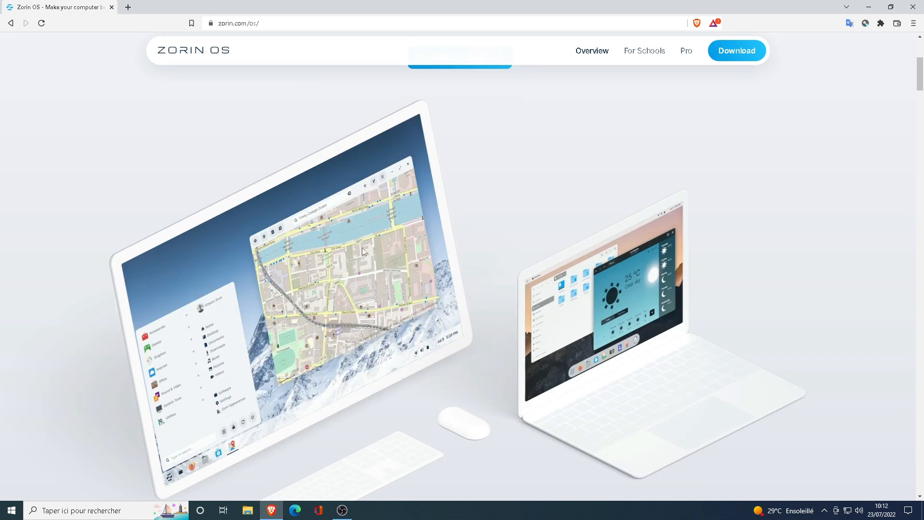
pyautogui.scroll(-4, 362, 247)
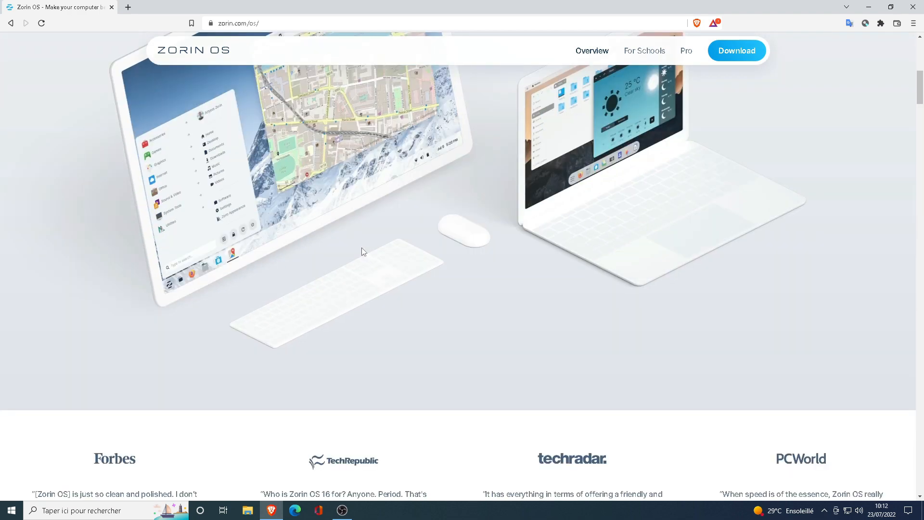
pyautogui.scroll(-4, 362, 247)
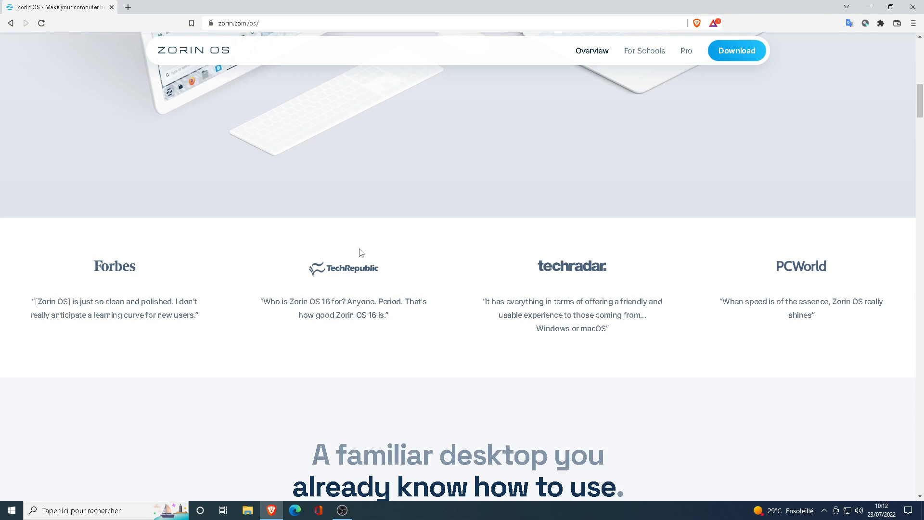
pyautogui.scroll(-7, 368, 260)
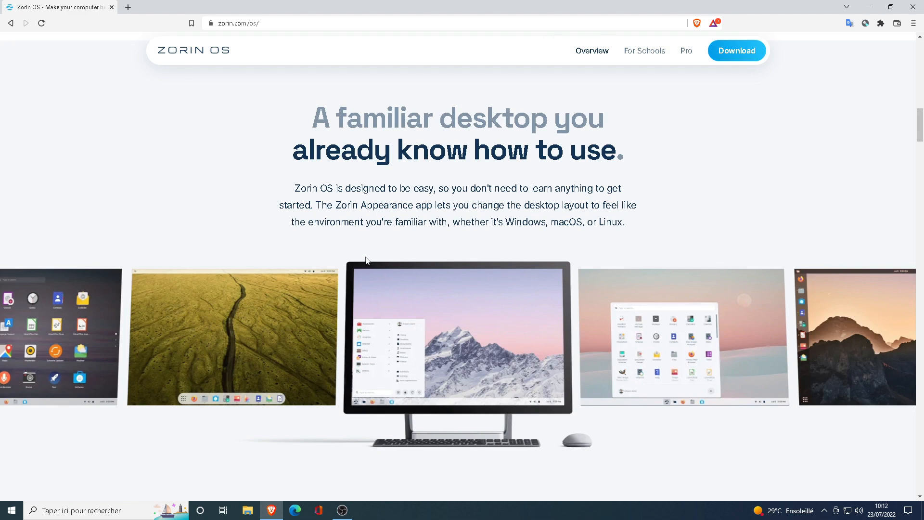
pyautogui.scroll(-6, 366, 261)
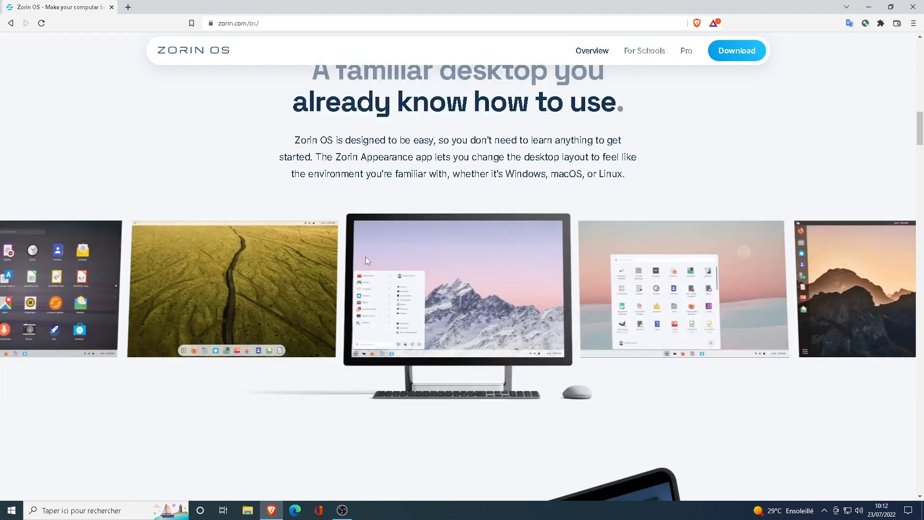
pyautogui.scroll(-2, 368, 261)
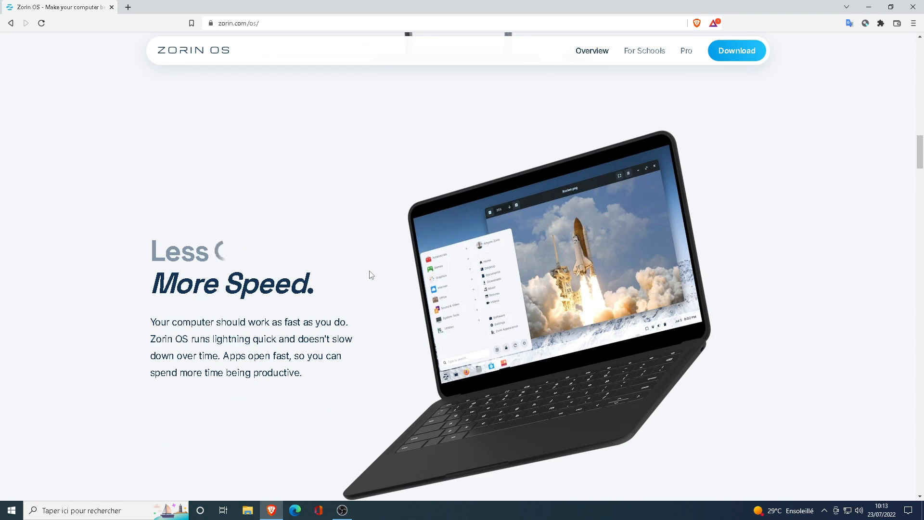
pyautogui.scroll(-2, 372, 275)
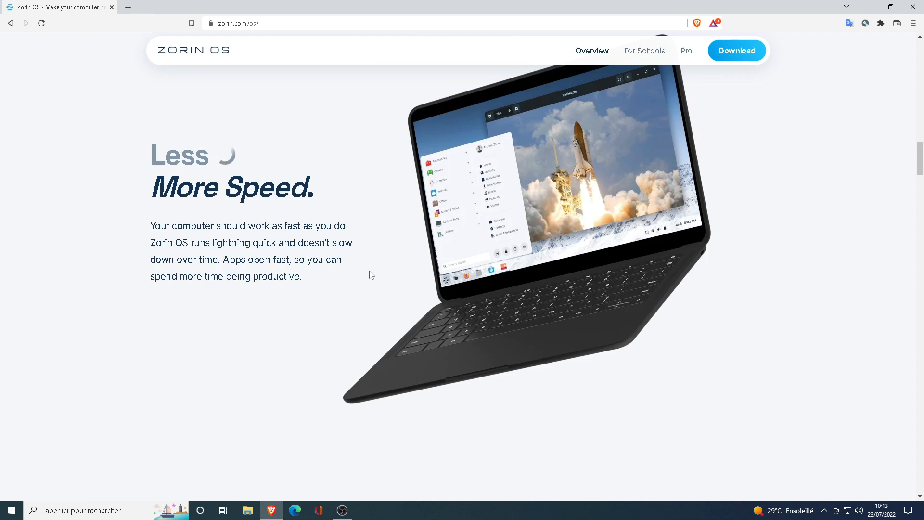
# Read the overview sections on reviving old PCs, reliability, security, privacy, available apps and gaming.
pyautogui.scroll(-6, 371, 275)
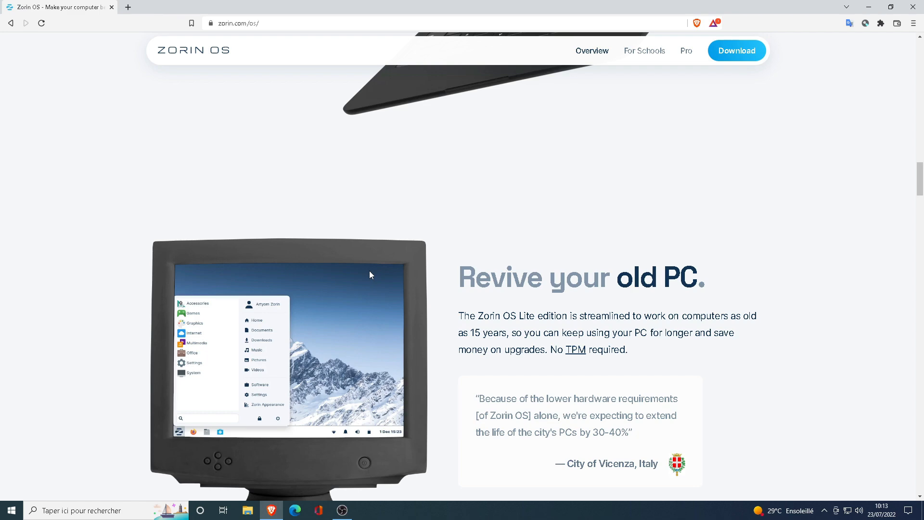
pyautogui.scroll(-6, 370, 275)
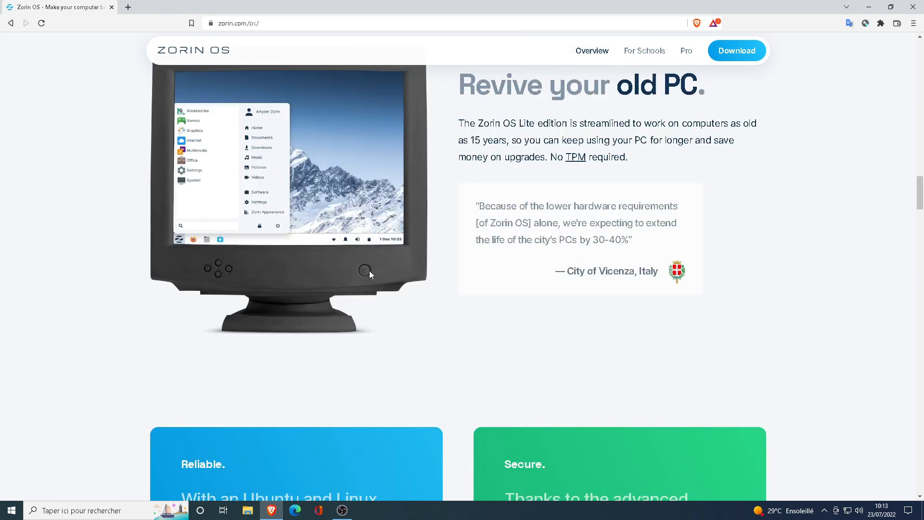
pyautogui.scroll(-7, 372, 275)
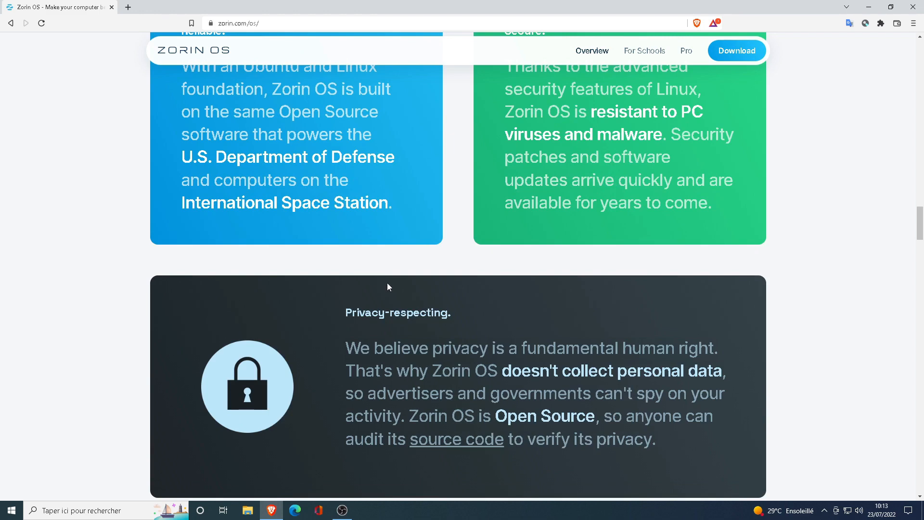
pyautogui.scroll(-9, 389, 284)
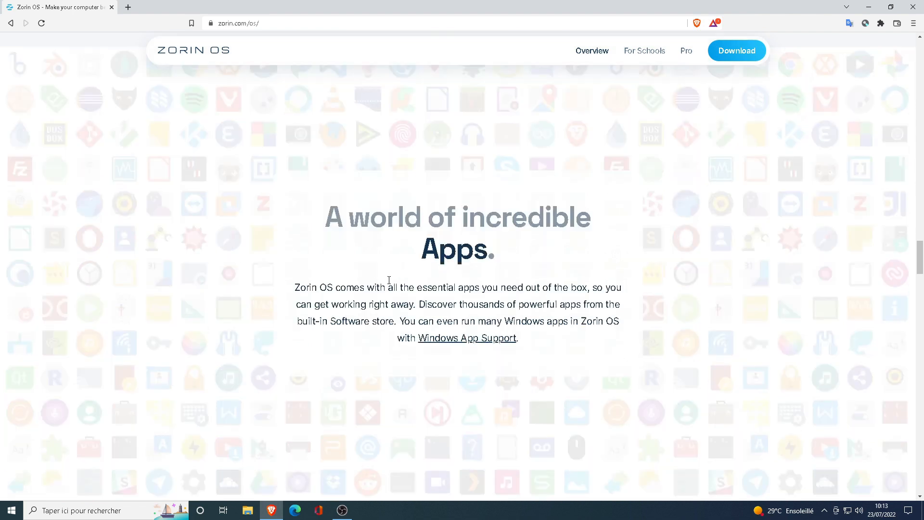
pyautogui.scroll(-1, 389, 281)
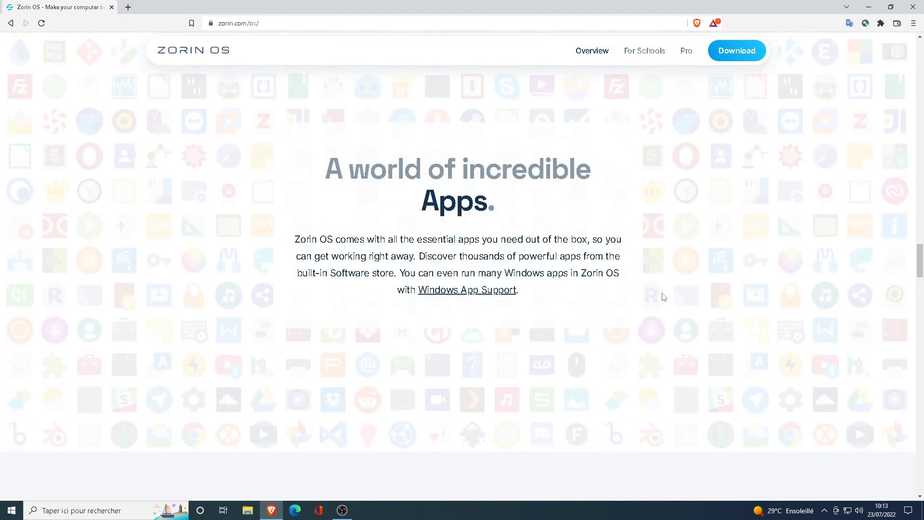
pyautogui.scroll(-8, 663, 297)
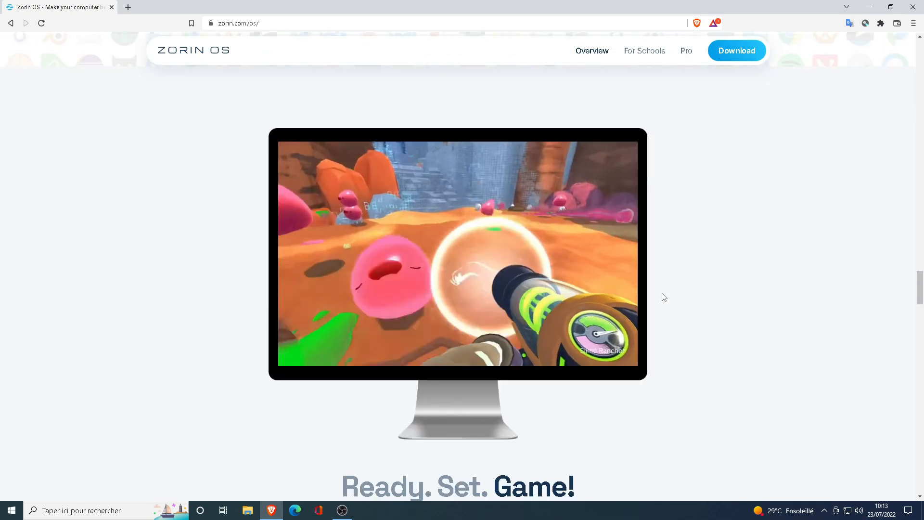
pyautogui.scroll(-1, 664, 297)
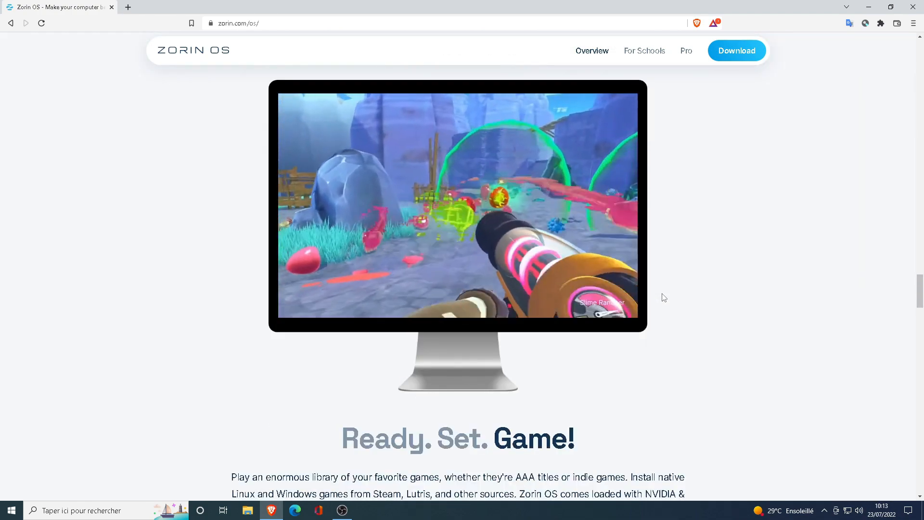
pyautogui.scroll(-2, 663, 297)
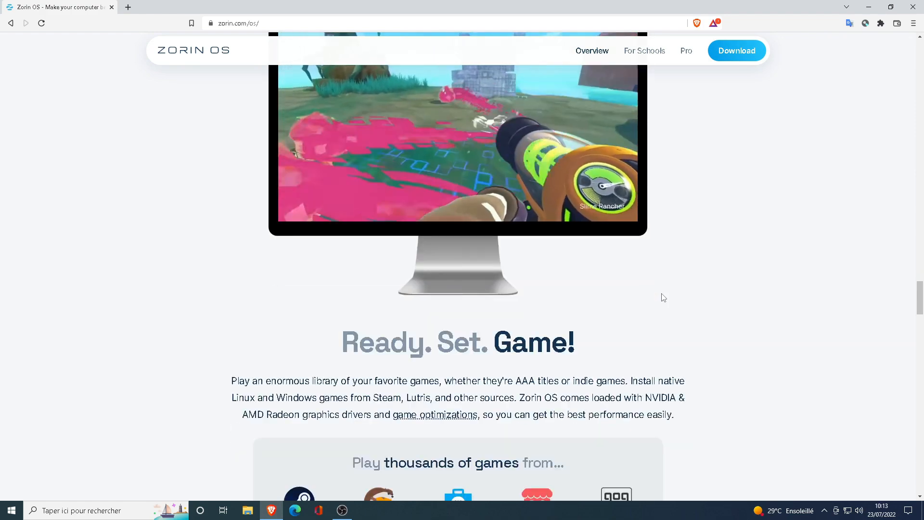
pyautogui.scroll(-1, 664, 298)
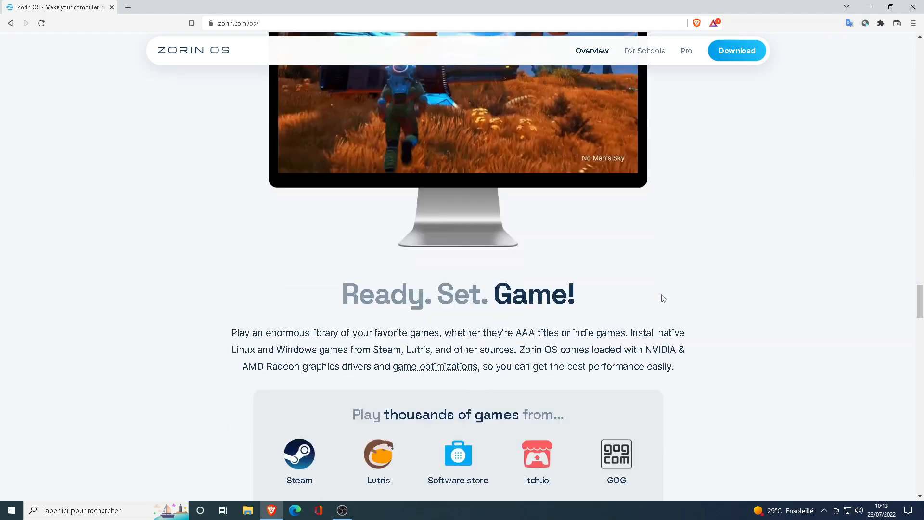
# Review the overview sections on Zorin Connect, dual boot, accessibility and document compatibility through to the closing download section.
pyautogui.scroll(-7, 663, 298)
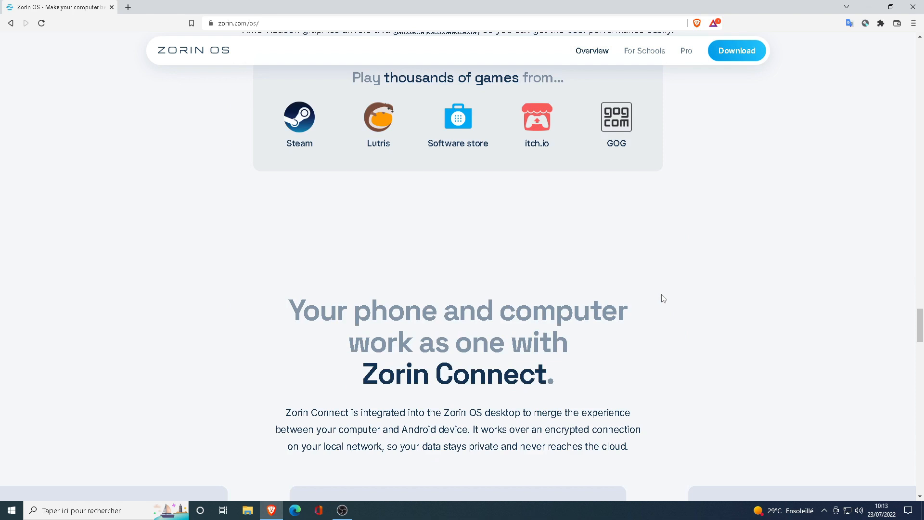
pyautogui.scroll(-2, 663, 299)
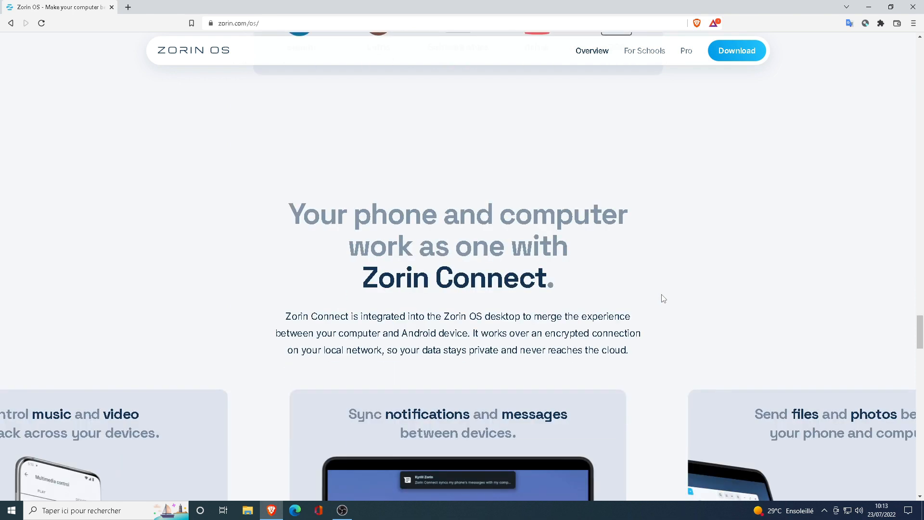
pyautogui.scroll(-1, 664, 298)
pyautogui.scroll(-3, 663, 299)
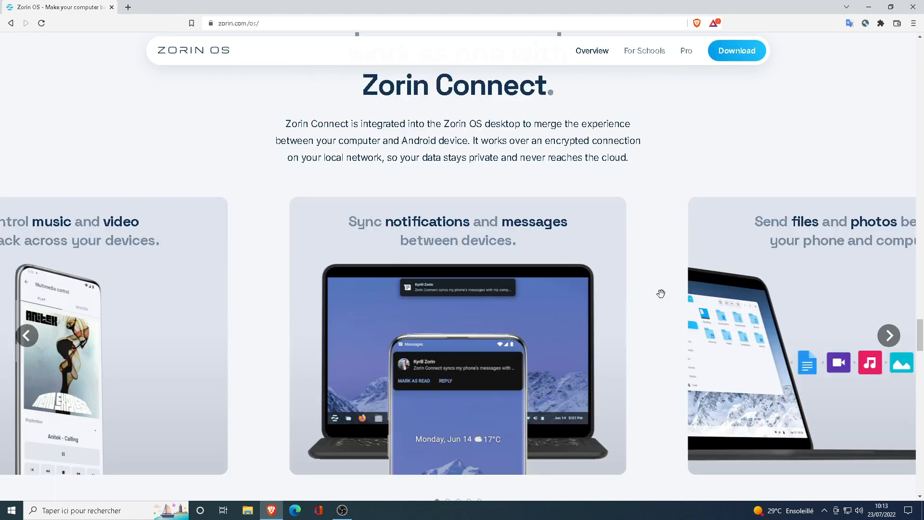
pyautogui.scroll(-5, 650, 295)
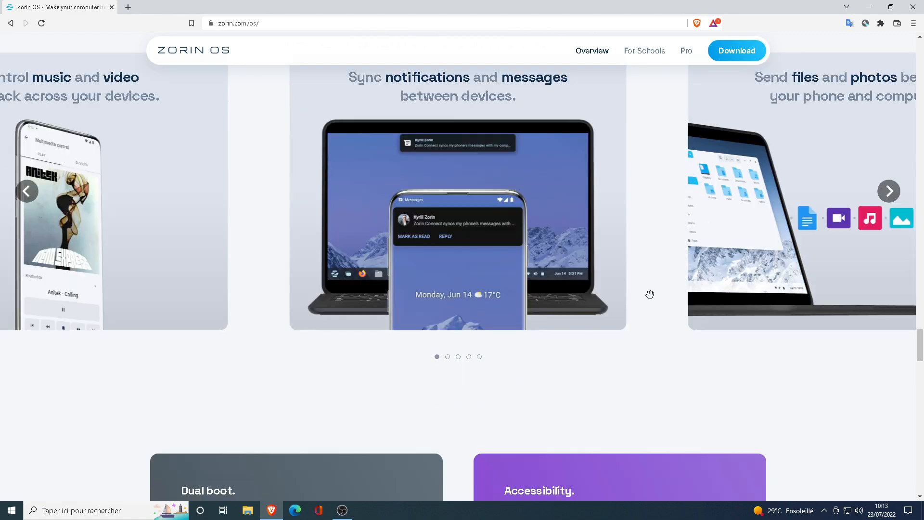
pyautogui.scroll(-4, 651, 299)
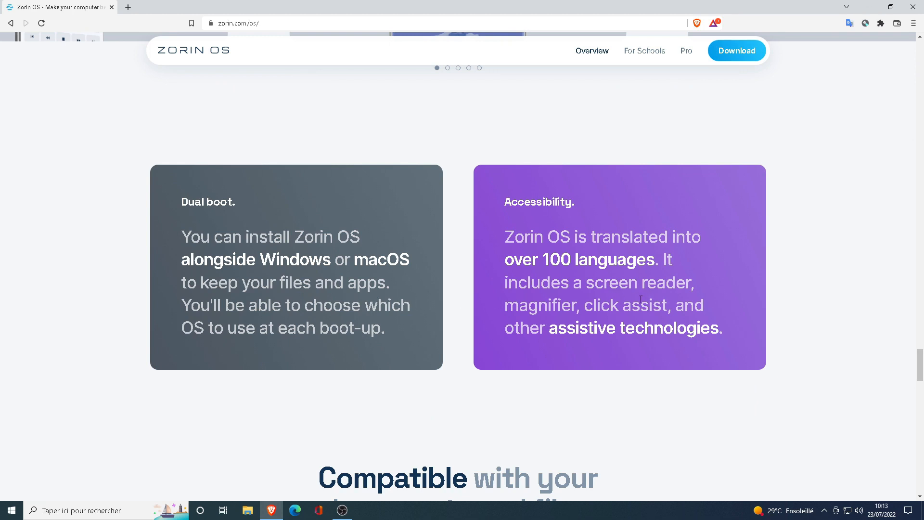
pyautogui.scroll(-5, 655, 299)
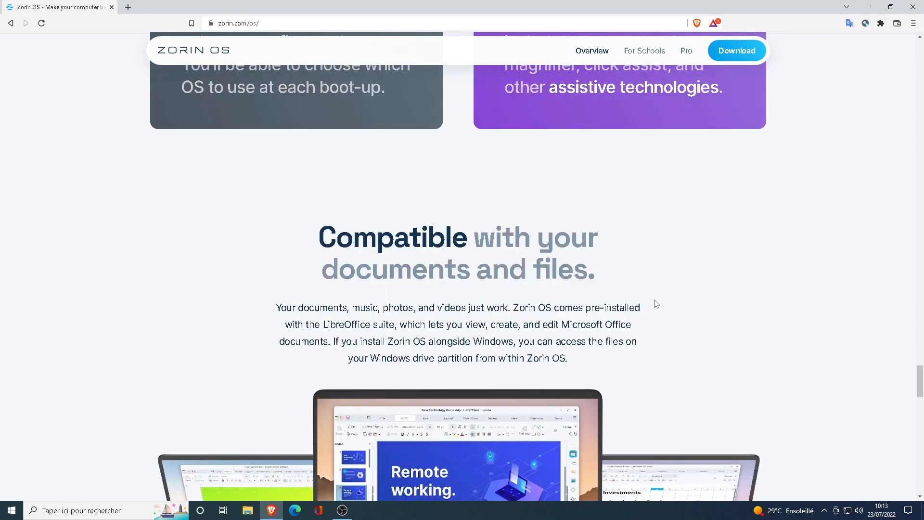
pyautogui.scroll(-2, 656, 304)
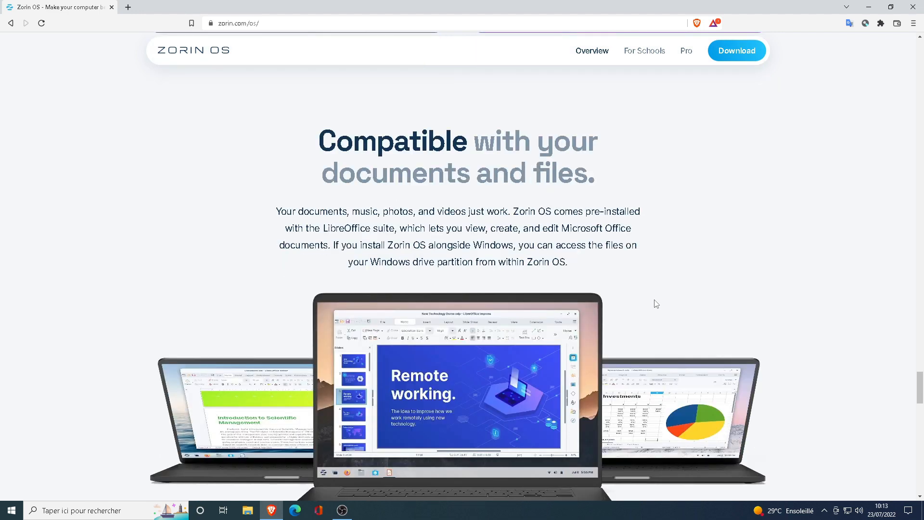
pyautogui.scroll(-1, 656, 303)
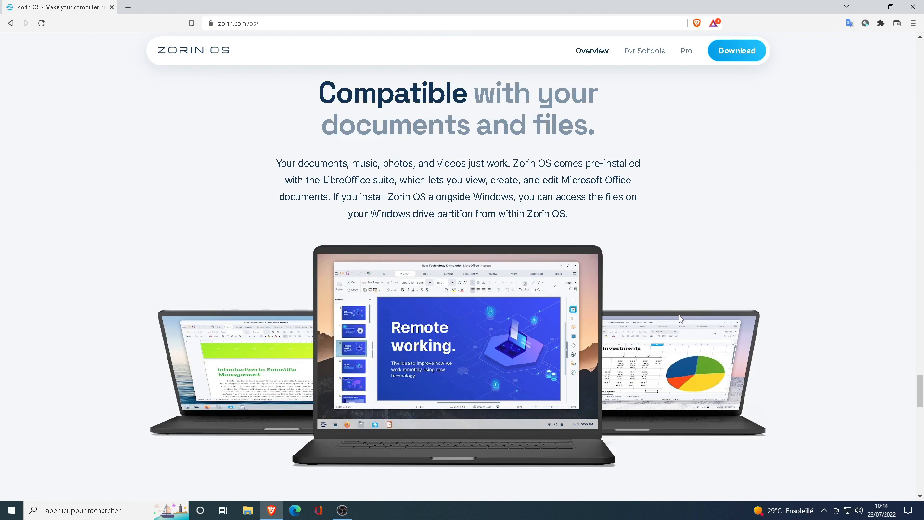
pyautogui.scroll(-8, 679, 318)
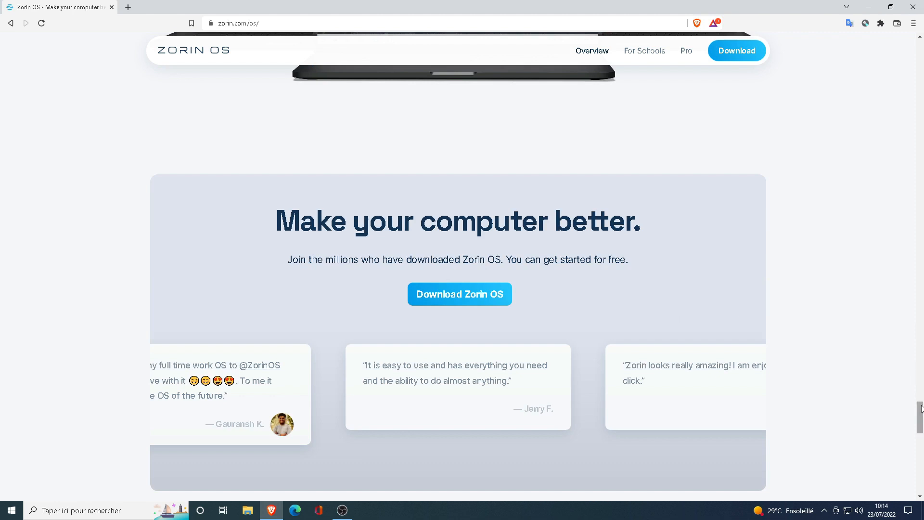
# Return to the start of the overview page and open the Zorin OS download page.
pyautogui.moveTo(923, 407); pyautogui.dragTo(921, 45)
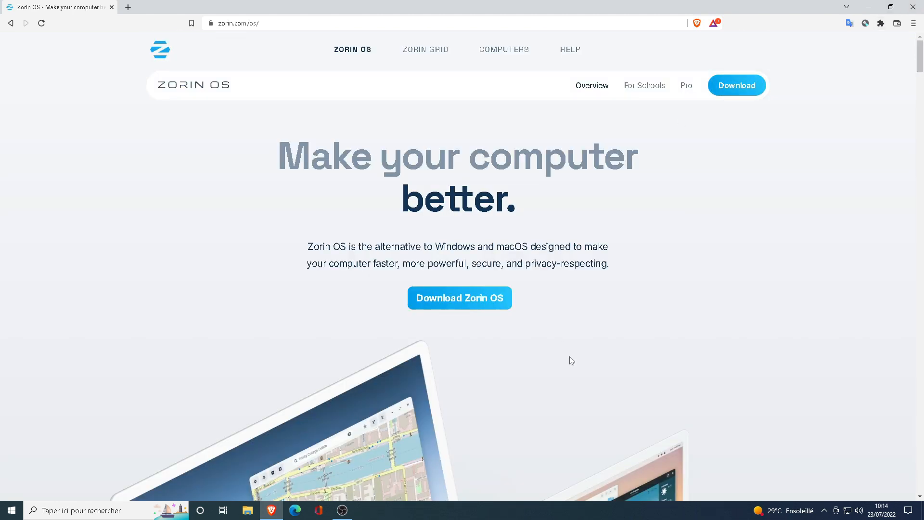
pyautogui.click(464, 295)
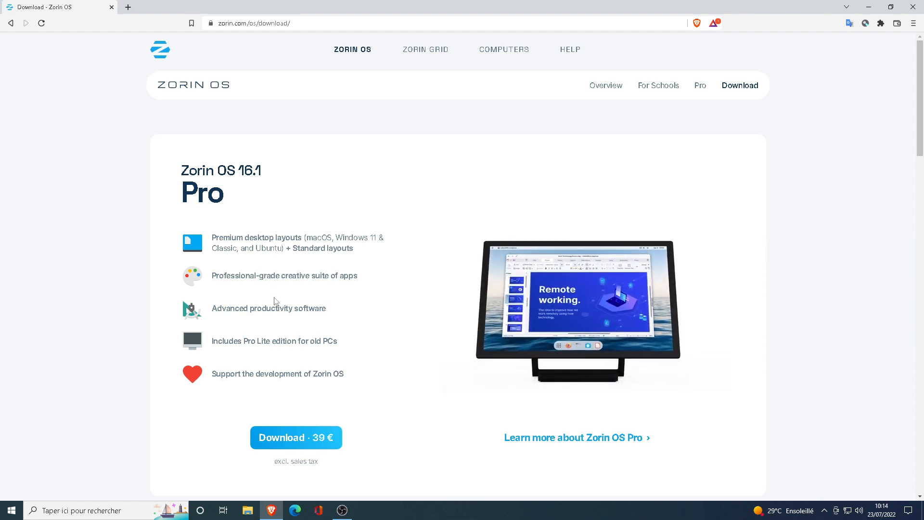
# Review the Pro, Core and Lite editions, and download the free Zorin OS 16.1 Core ISO.
pyautogui.scroll(-1, 325, 371)
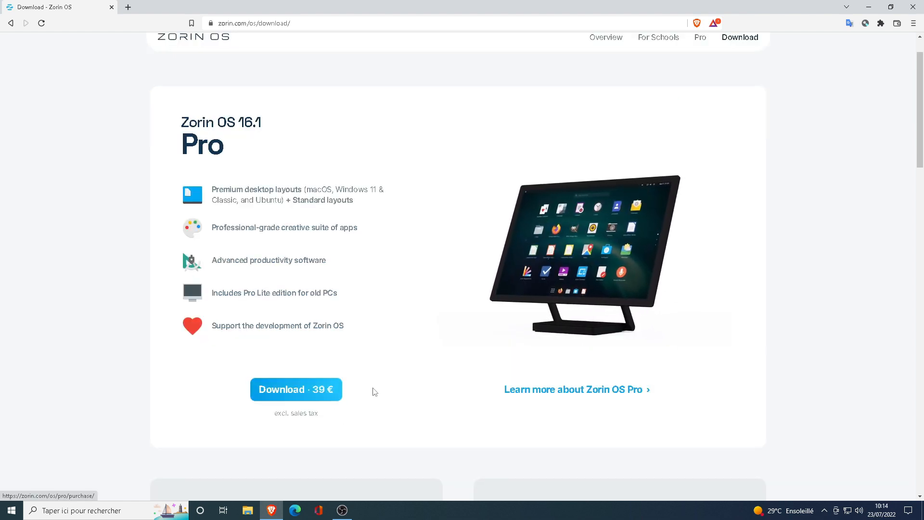
pyautogui.scroll(-5, 375, 390)
pyautogui.scroll(-1, 377, 391)
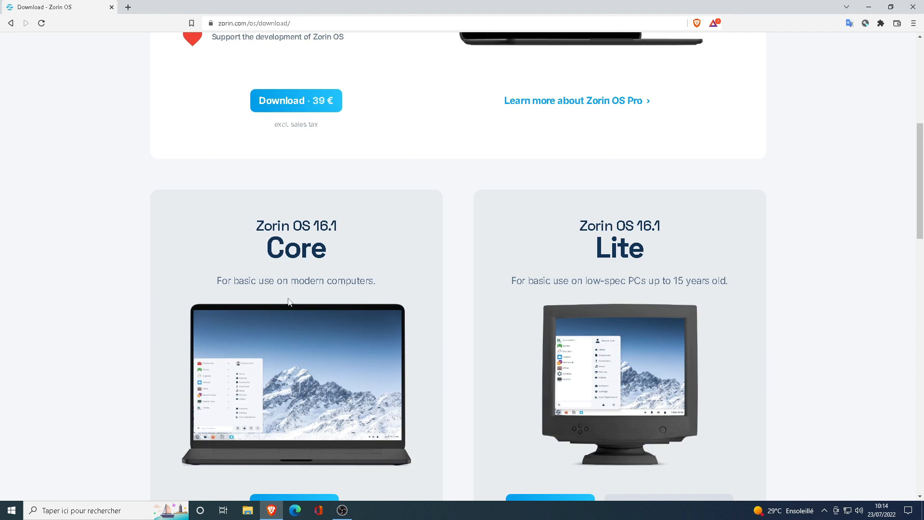
pyautogui.scroll(-2, 288, 302)
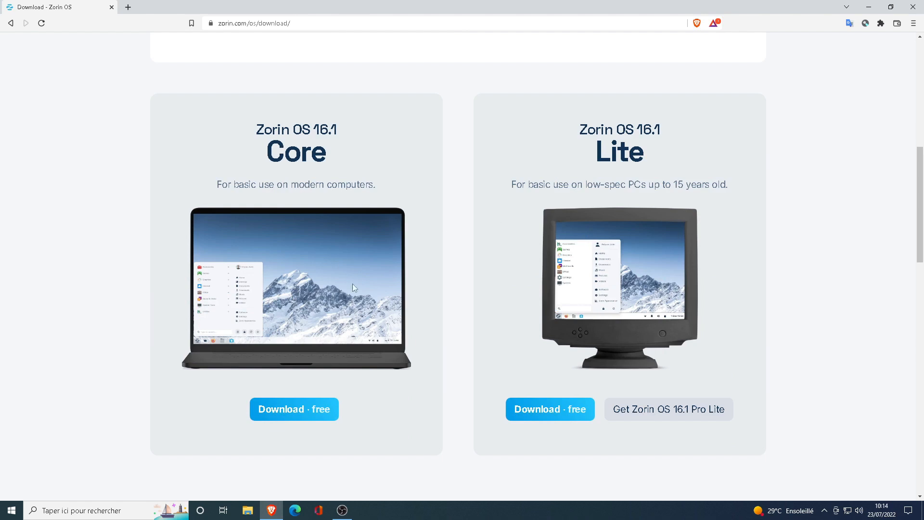
pyautogui.click(291, 411)
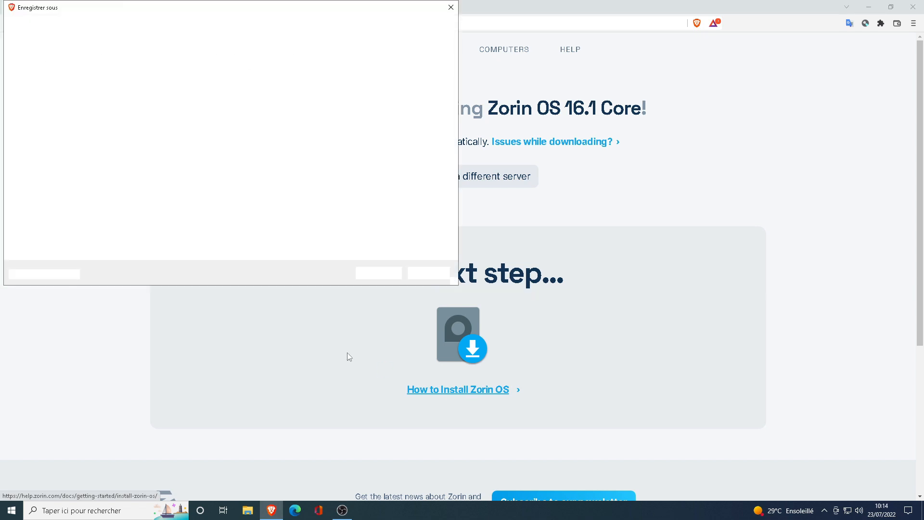
pyautogui.click(375, 275)
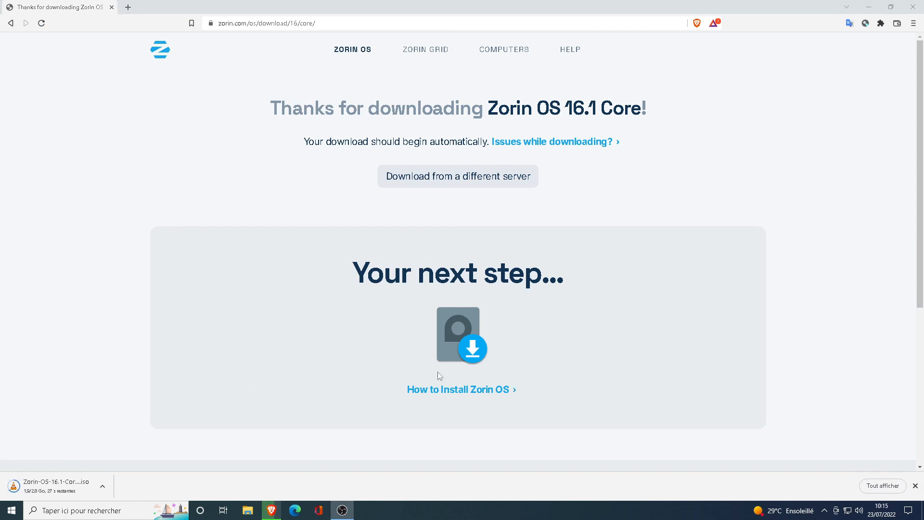
# Open the system requirements from the Zorin OS installation guide and read those for the Core, Education and Pro editions.
pyautogui.click(447, 390)
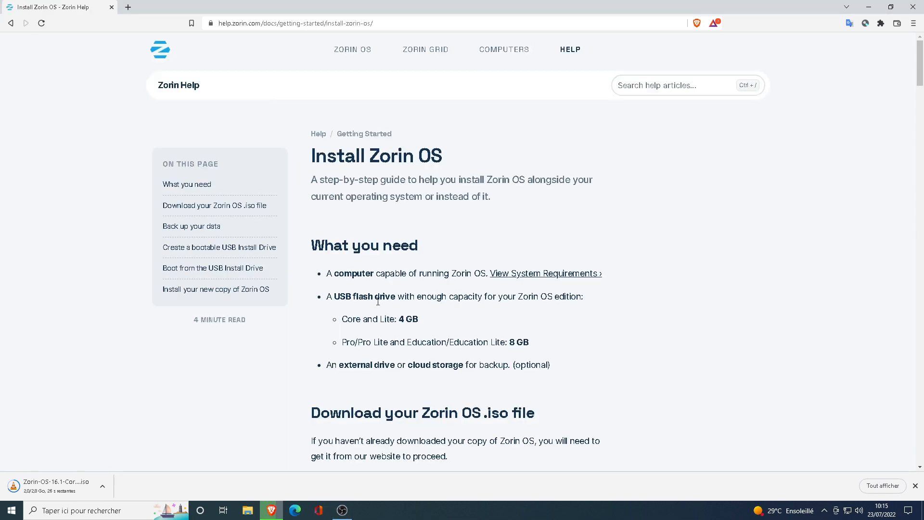
pyautogui.click(558, 274)
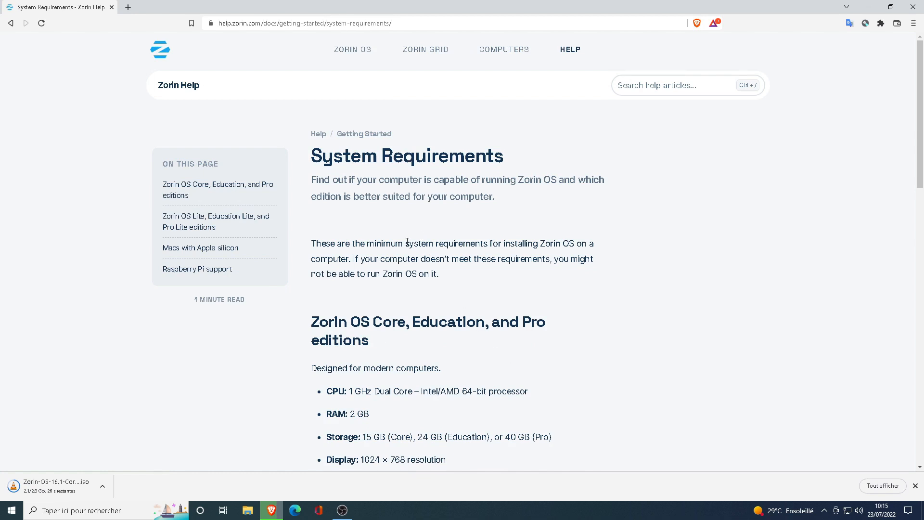
pyautogui.scroll(-3, 408, 242)
pyautogui.moveTo(322, 182); pyautogui.dragTo(407, 178)
pyautogui.click(476, 226)
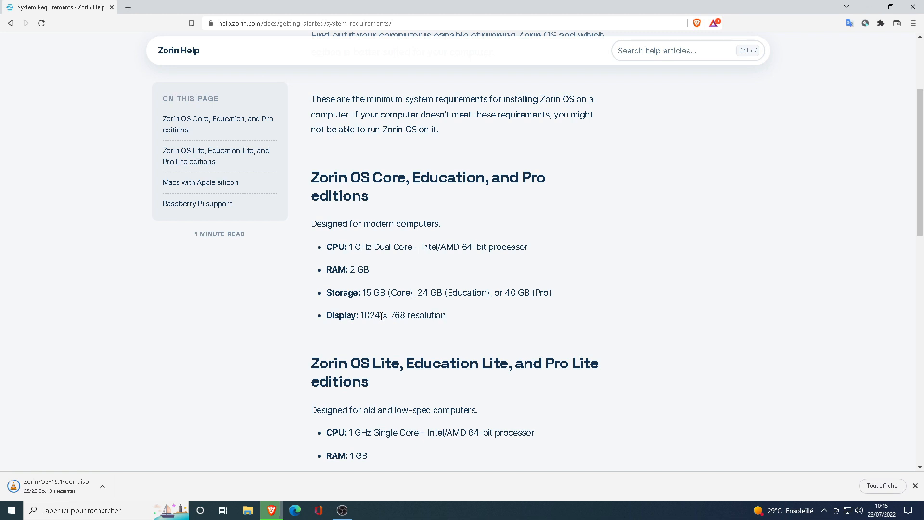
# Read the system requirements for the Lite, Education Lite and Pro Lite editions.
pyautogui.scroll(-2, 381, 316)
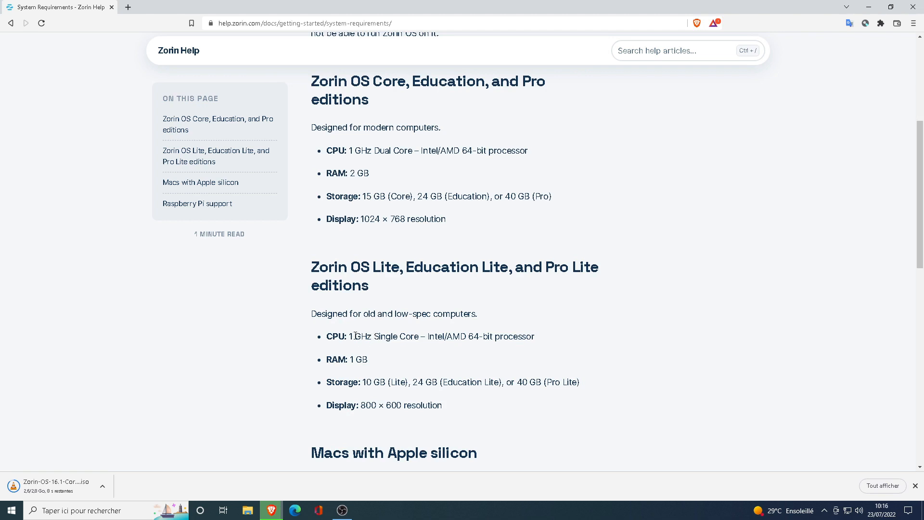
pyautogui.moveTo(355, 336); pyautogui.dragTo(366, 337)
pyautogui.click(371, 351)
pyautogui.click(396, 357)
pyautogui.scroll(-1, 383, 352)
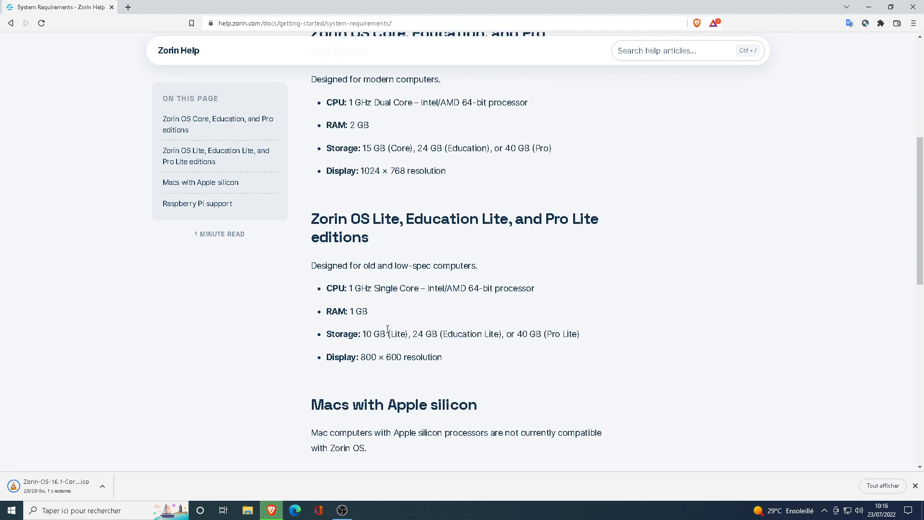
# Examine the notes on Macs with Apple silicon and Raspberry Pi support, highlighting the compatibility sentences.
pyautogui.scroll(-2, 390, 352)
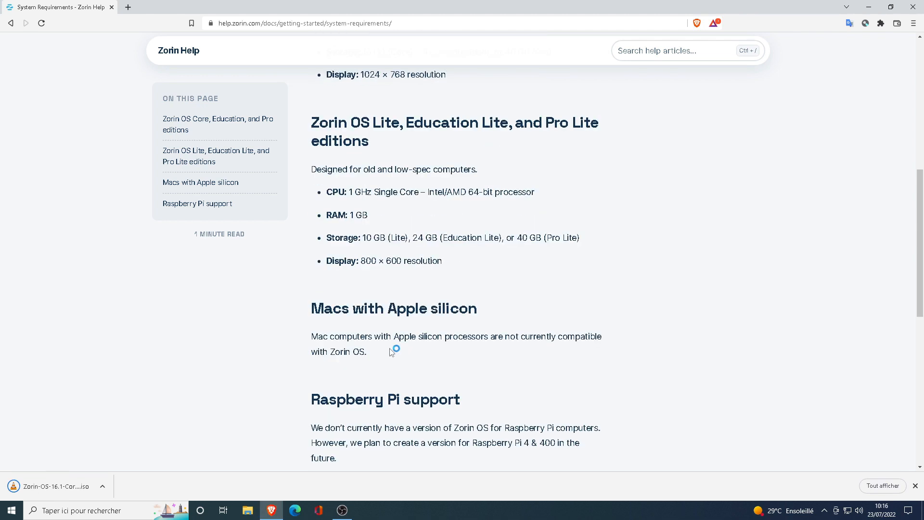
pyautogui.moveTo(312, 341); pyautogui.dragTo(537, 349)
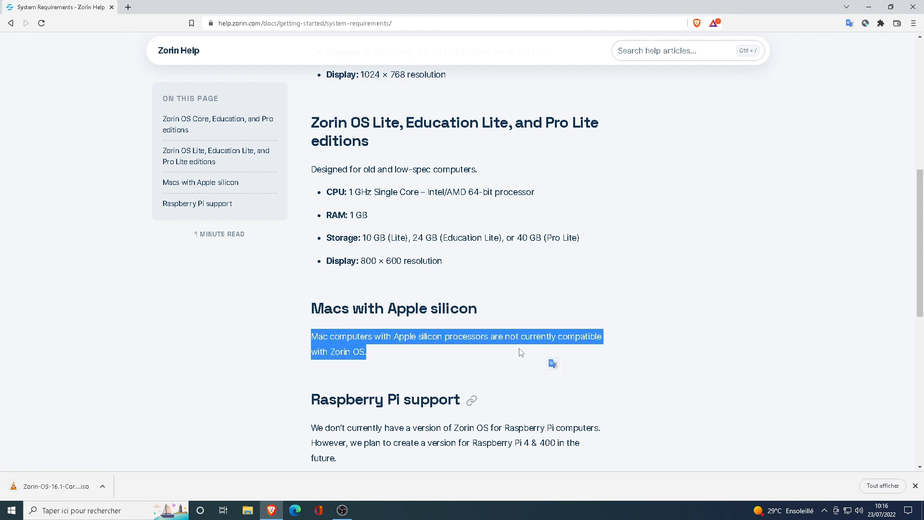
pyautogui.click(716, 311)
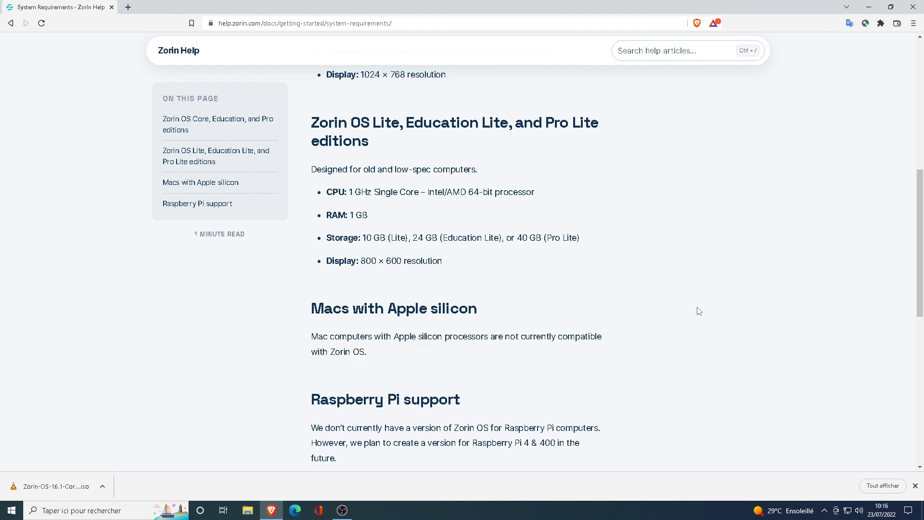
pyautogui.scroll(-1, 696, 313)
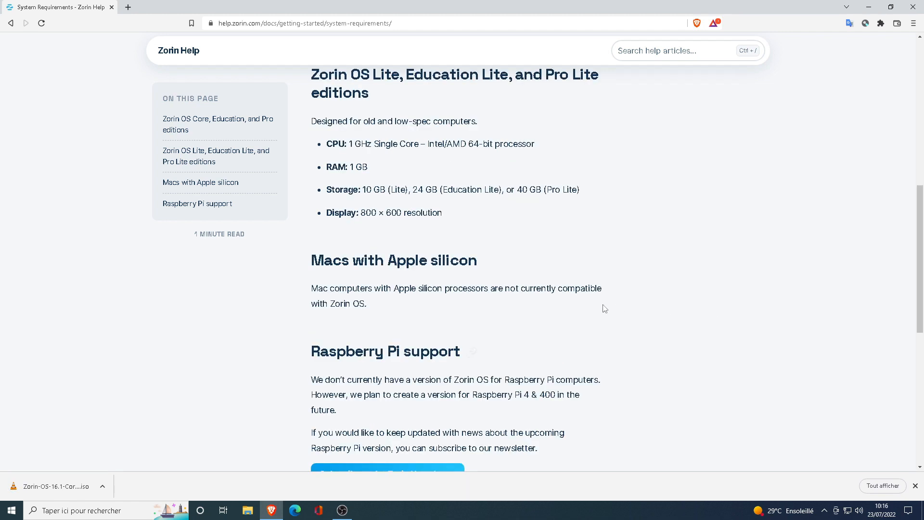
pyautogui.scroll(-1, 646, 377)
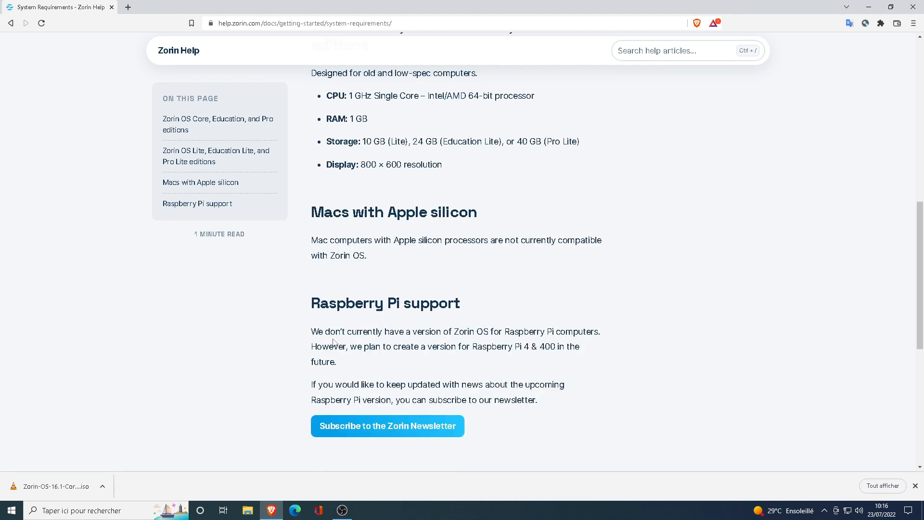
pyautogui.moveTo(319, 335); pyautogui.dragTo(573, 332)
pyautogui.moveTo(351, 347); pyautogui.dragTo(564, 362)
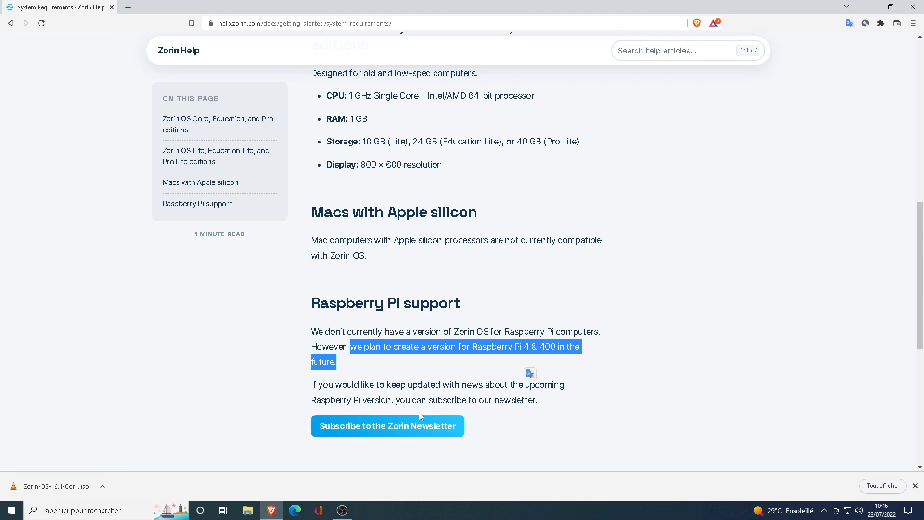
pyautogui.click(488, 374)
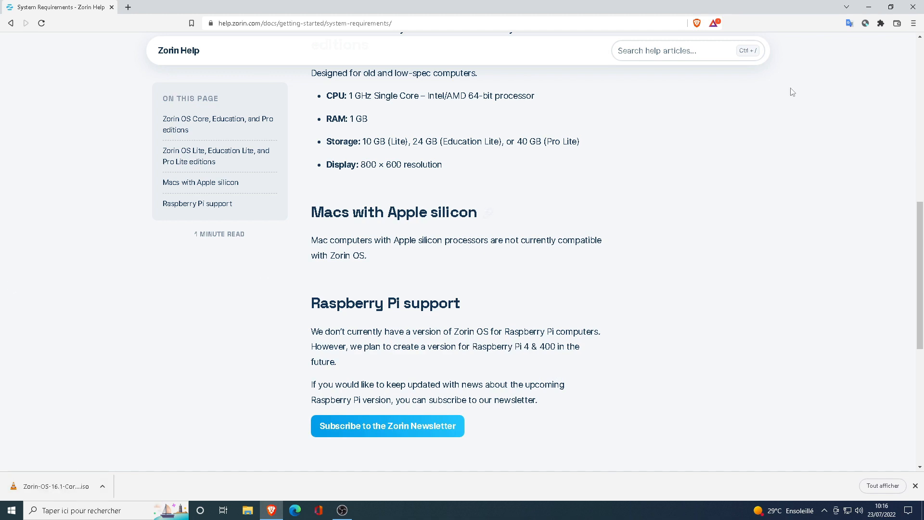
pyautogui.click(913, 7)
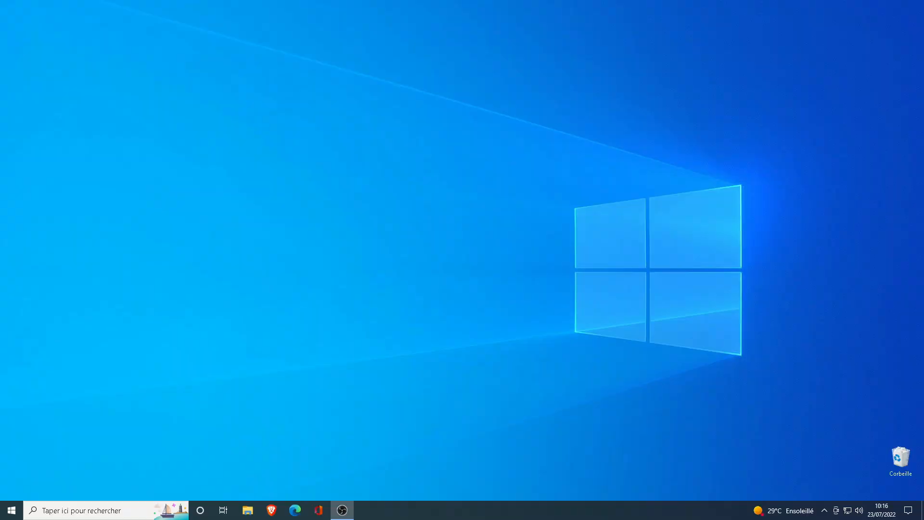
pyautogui.click(272, 510)
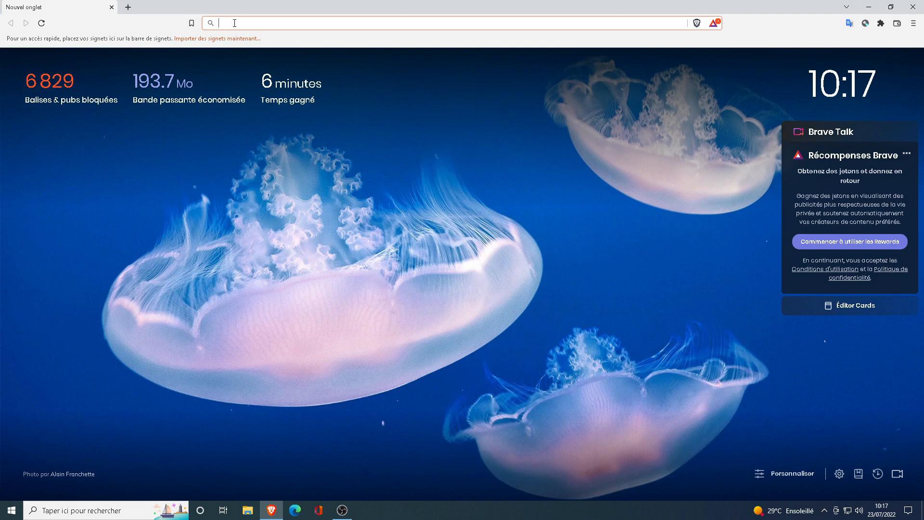
pyautogui.rightClick(234, 23)
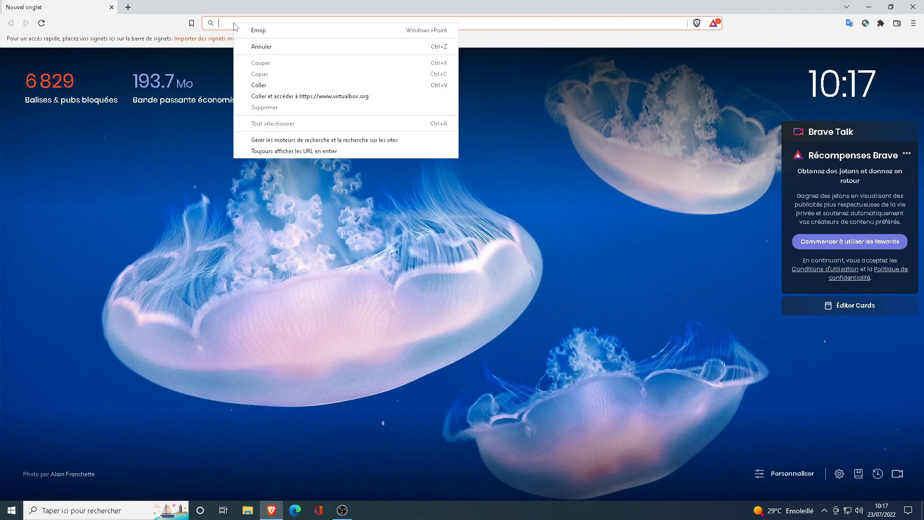
pyautogui.click(332, 99)
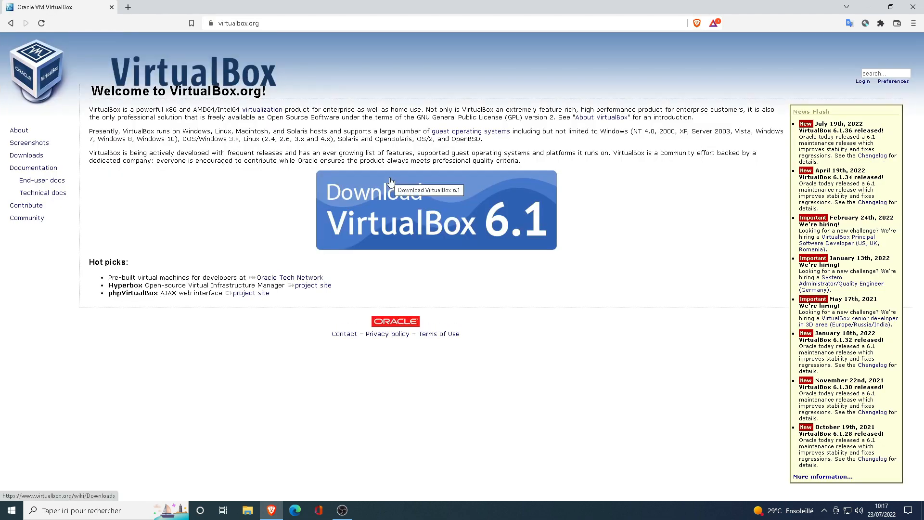
pyautogui.click(441, 231)
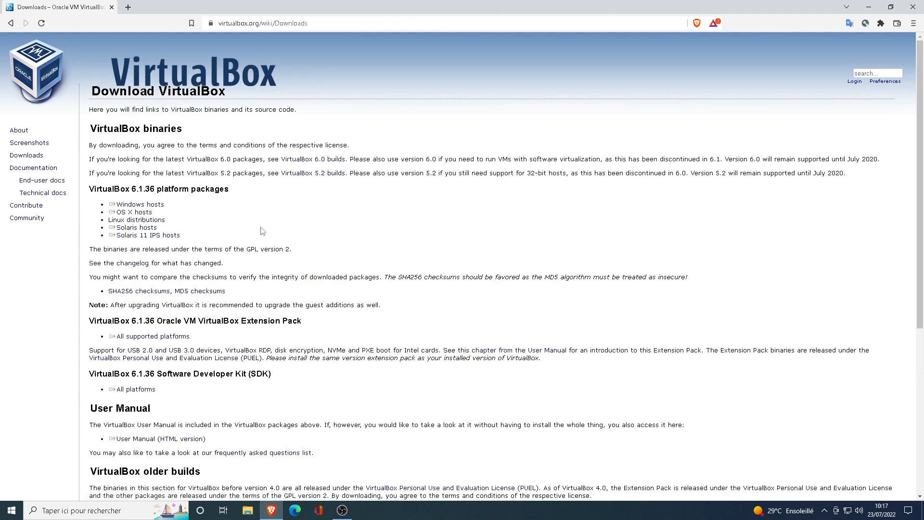
# Download the VirtualBox 6.1.36 package for Windows hosts to the downloads folder and launch the installer.
pyautogui.click(155, 207)
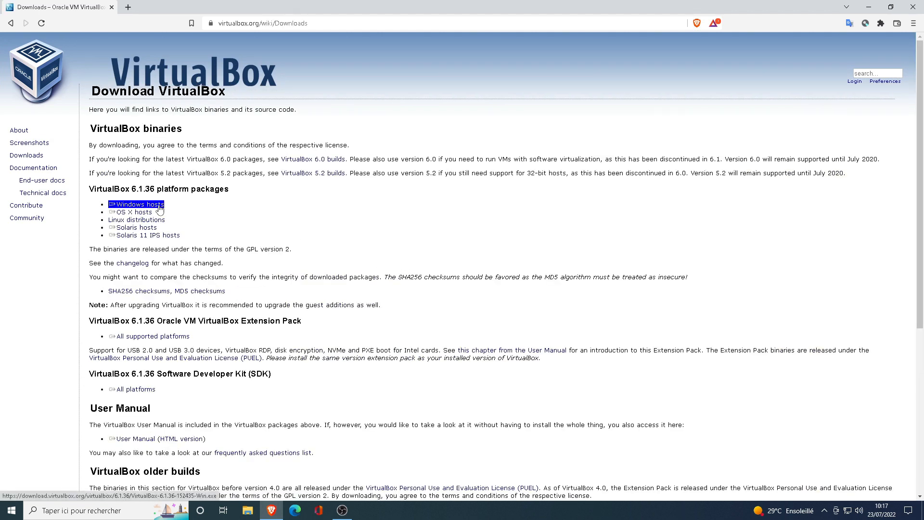
pyautogui.click(150, 214)
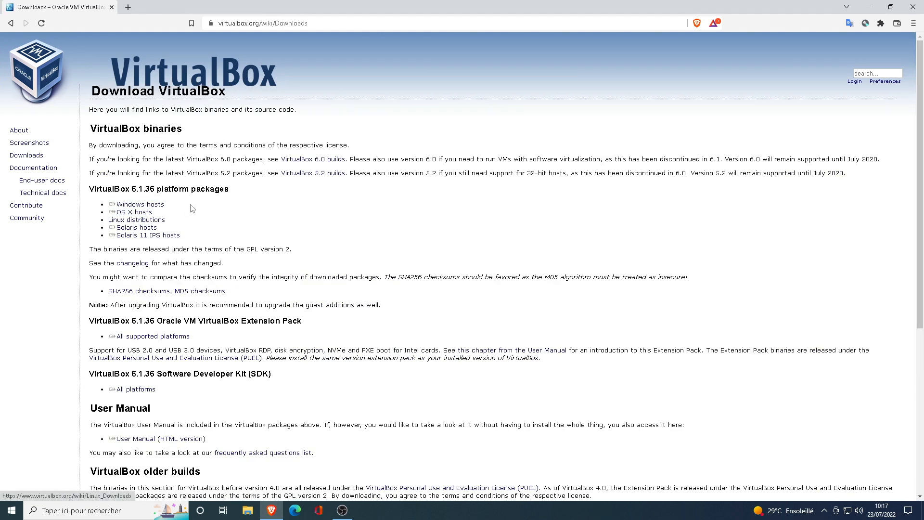
pyautogui.click(154, 207)
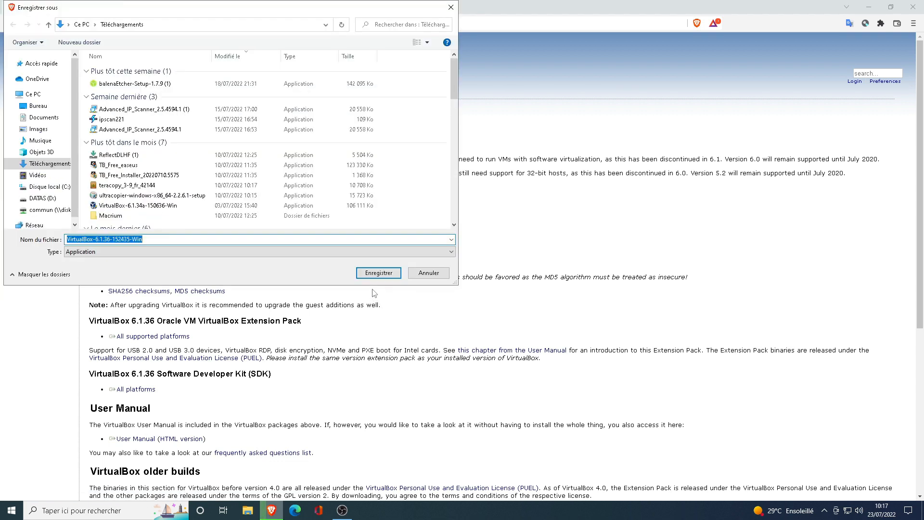
pyautogui.click(382, 274)
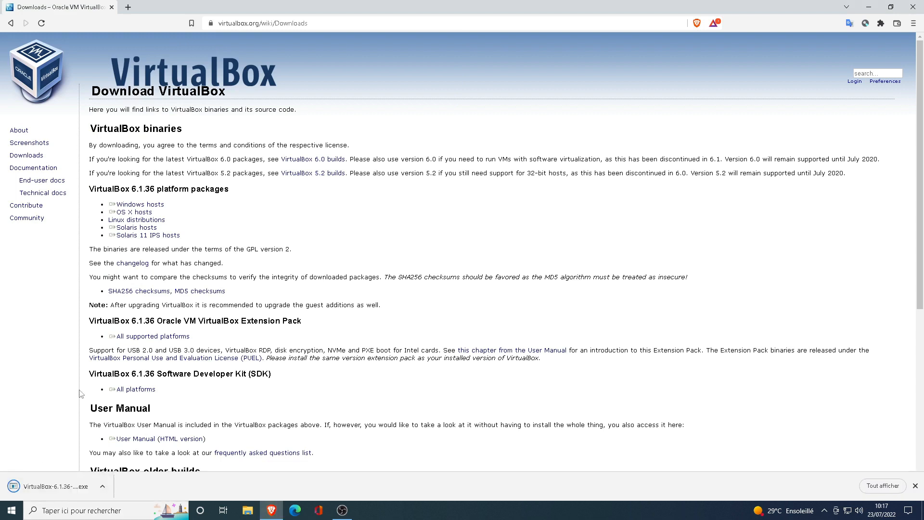
pyautogui.click(61, 487)
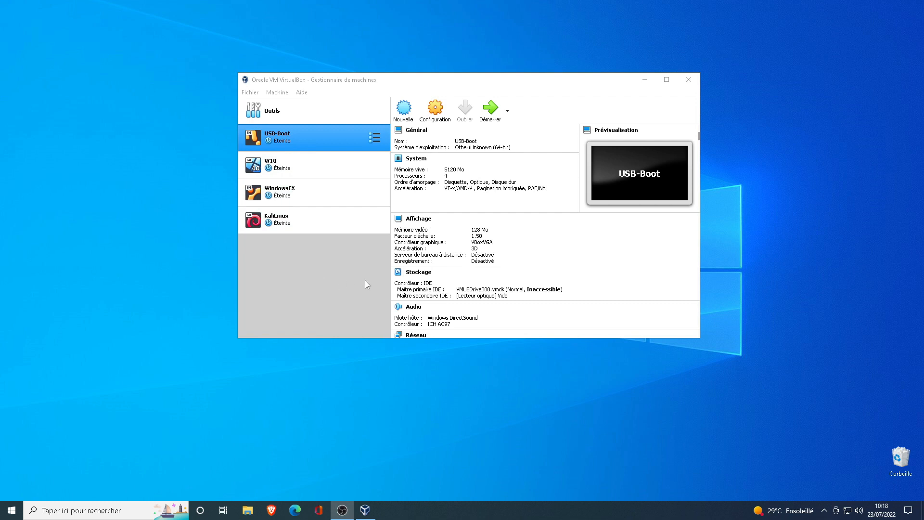
# Start a new VirtualBox virtual machine named ZorinOS with type Linux and version Ubuntu (64-bit).
pyautogui.click(405, 112)
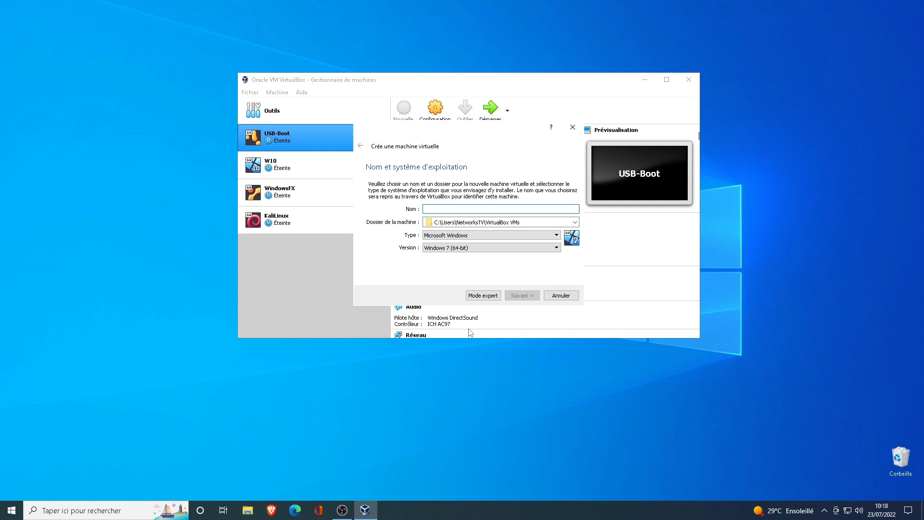
pyautogui.write('ZorinOS')
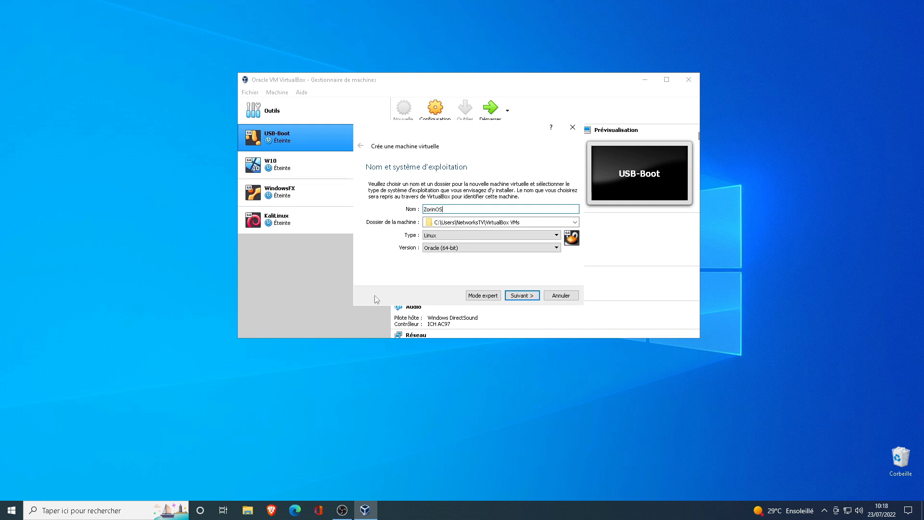
pyautogui.hotkey('alt', 'Tab')
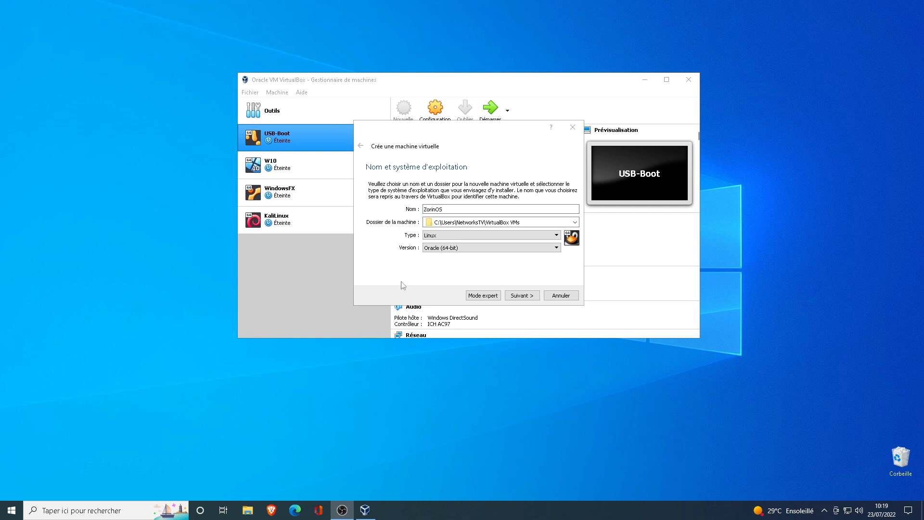
pyautogui.click(457, 236)
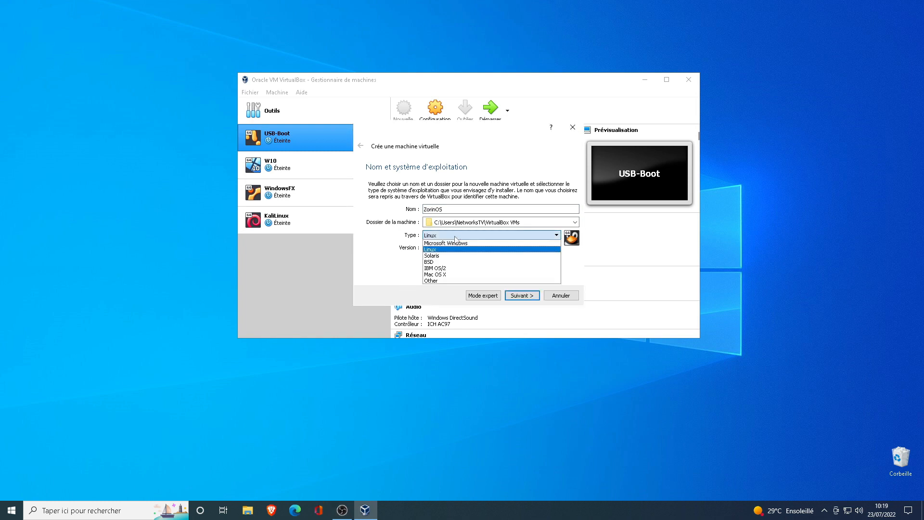
pyautogui.click(451, 250)
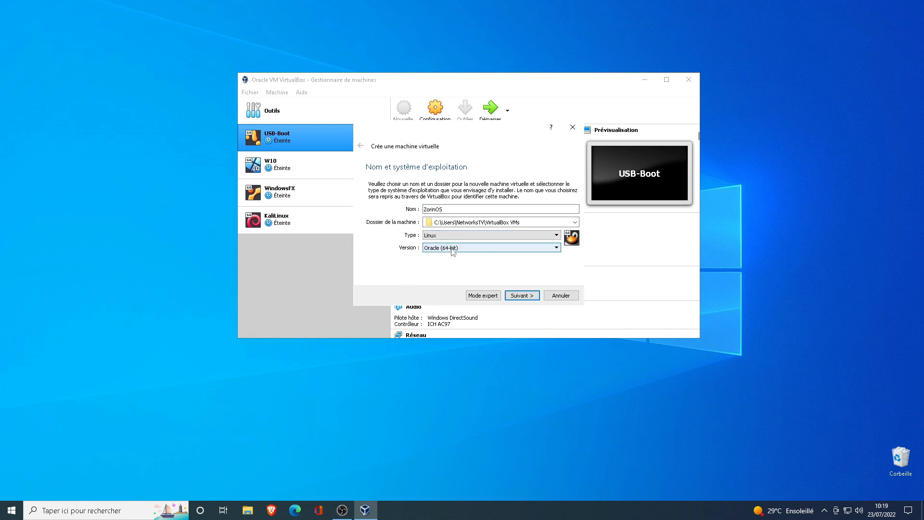
pyautogui.click(456, 248)
pyautogui.moveTo(557, 282); pyautogui.dragTo(558, 307)
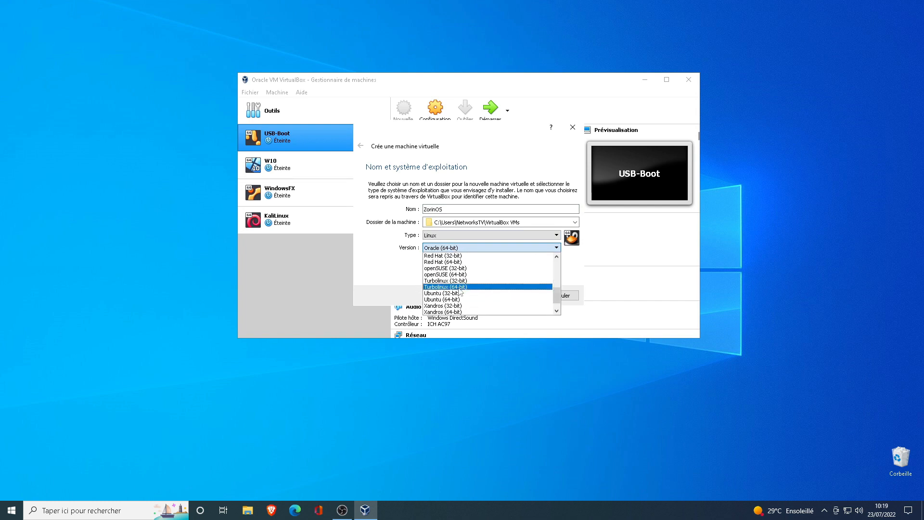
pyautogui.click(464, 299)
pyautogui.click(512, 292)
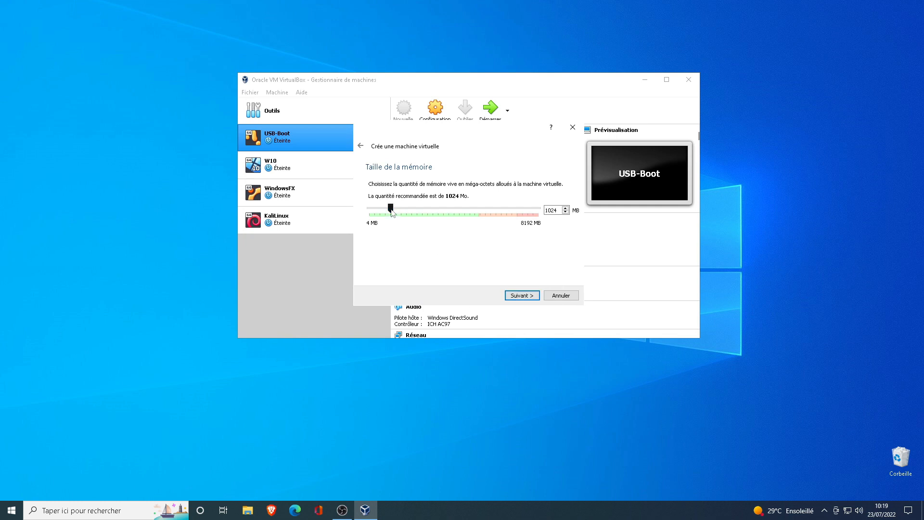
# Allocate 4096 MB of memory to the new virtual machine and continue to the hard disk options.
pyautogui.moveTo(392, 213); pyautogui.dragTo(475, 223)
pyautogui.doubleClick(545, 210)
pyautogui.write('4096')
pyautogui.click(527, 295)
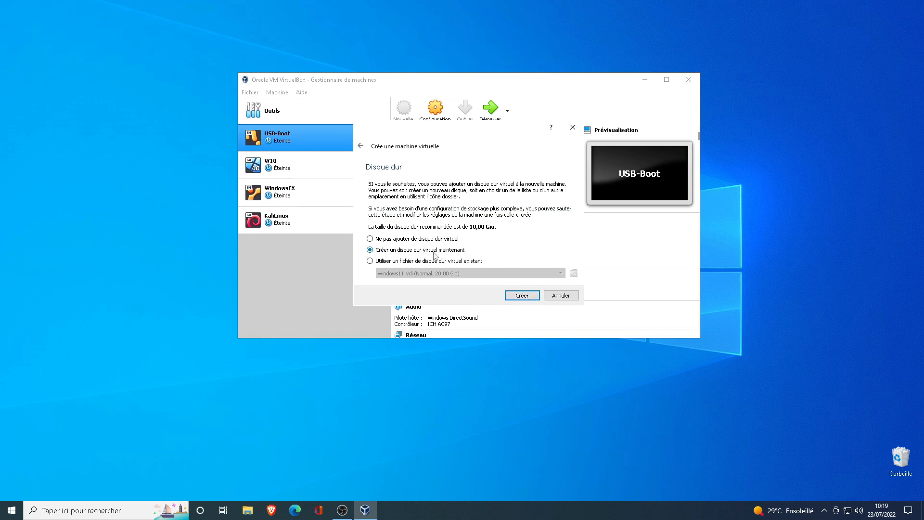
# Create a dynamically allocated VDI virtual hard disk of 30 GB for the ZorinOS machine.
pyautogui.click(530, 297)
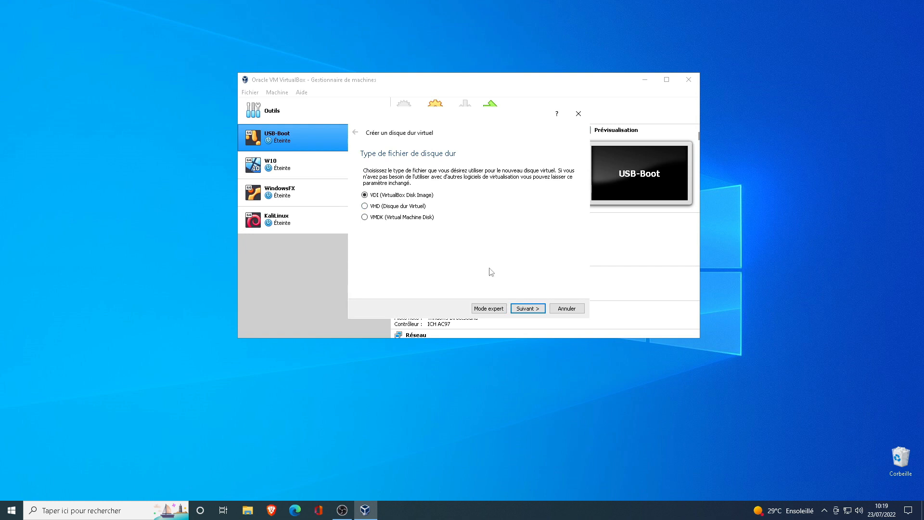
pyautogui.click(518, 308)
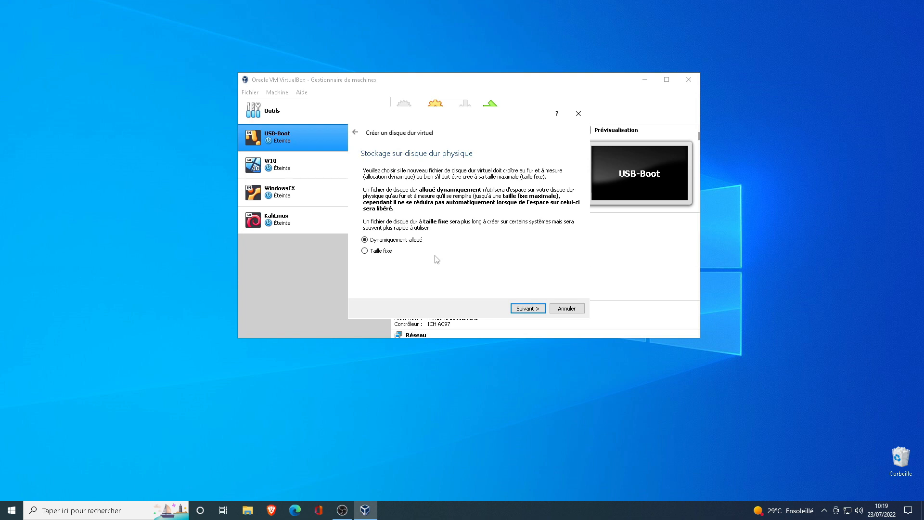
pyautogui.click(380, 252)
pyautogui.click(412, 240)
pyautogui.click(528, 309)
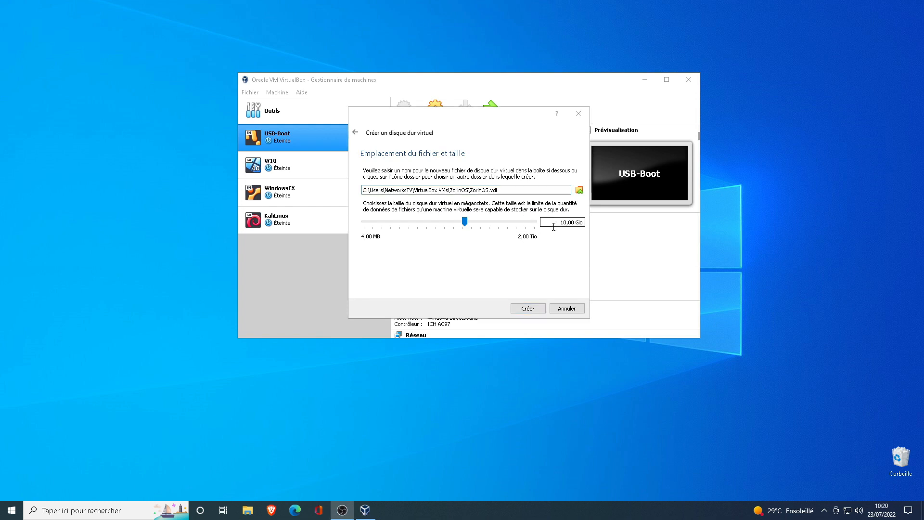
pyautogui.click(558, 224)
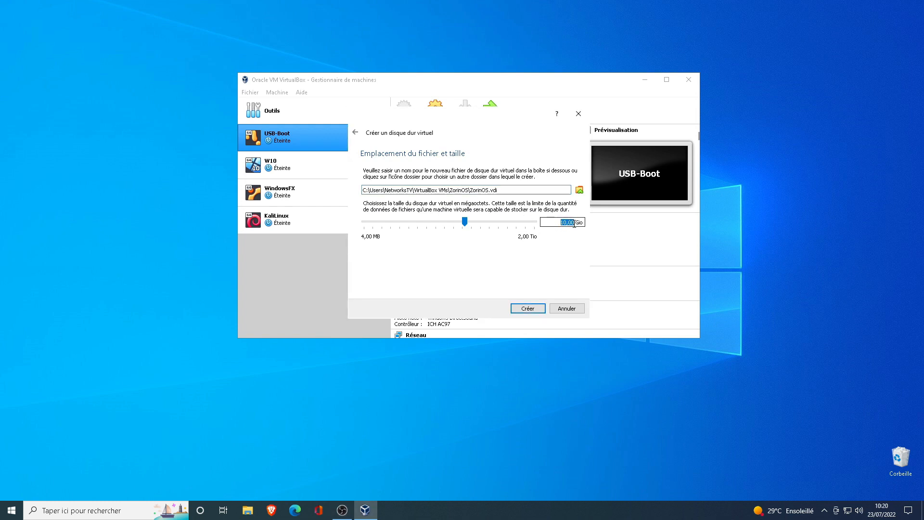
pyautogui.write('30')
pyautogui.click(534, 308)
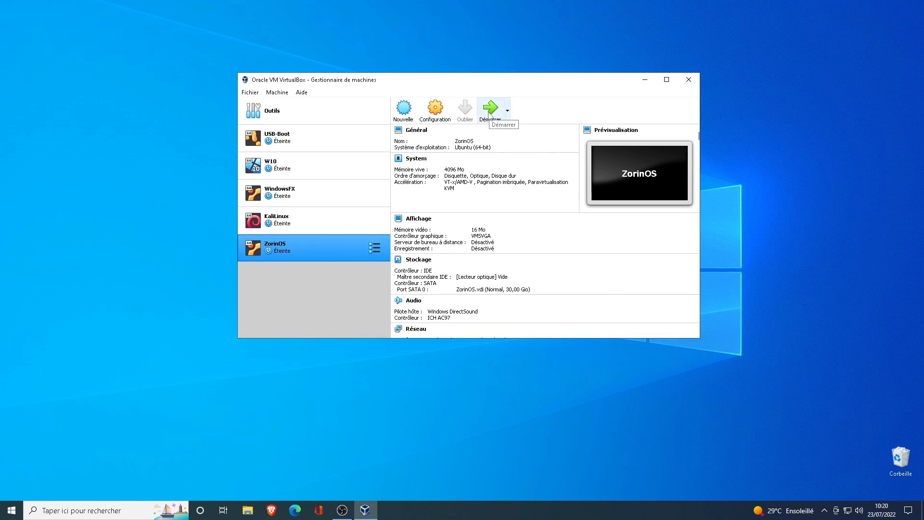
# Set the number of processors to 4 in the ZorinOS machine's system settings.
pyautogui.click(435, 110)
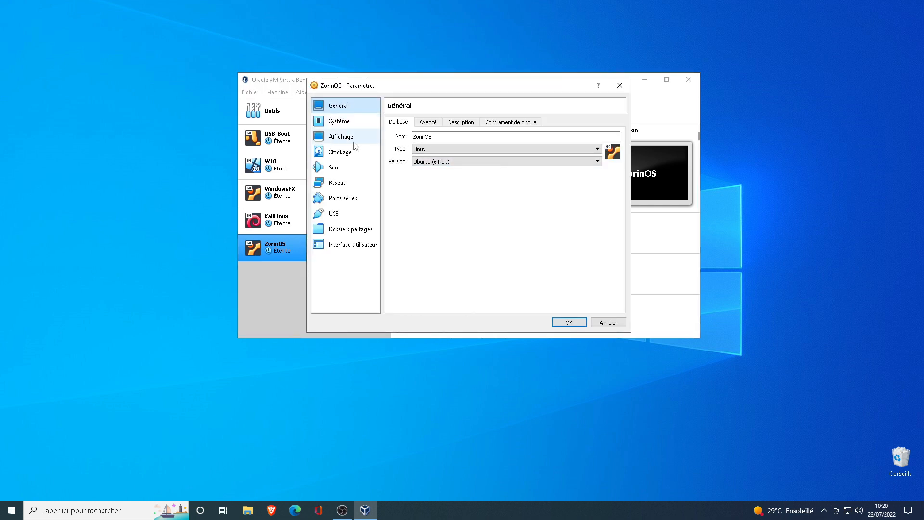
pyautogui.click(346, 124)
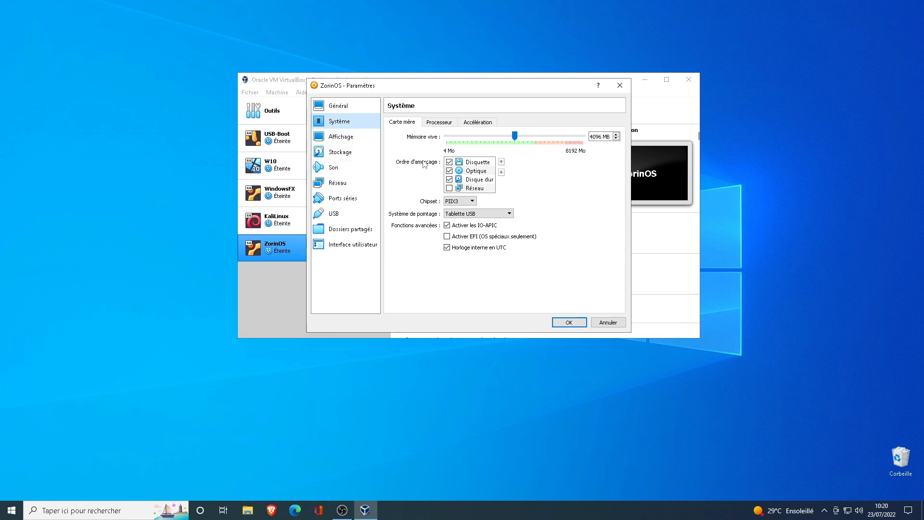
pyautogui.click(443, 123)
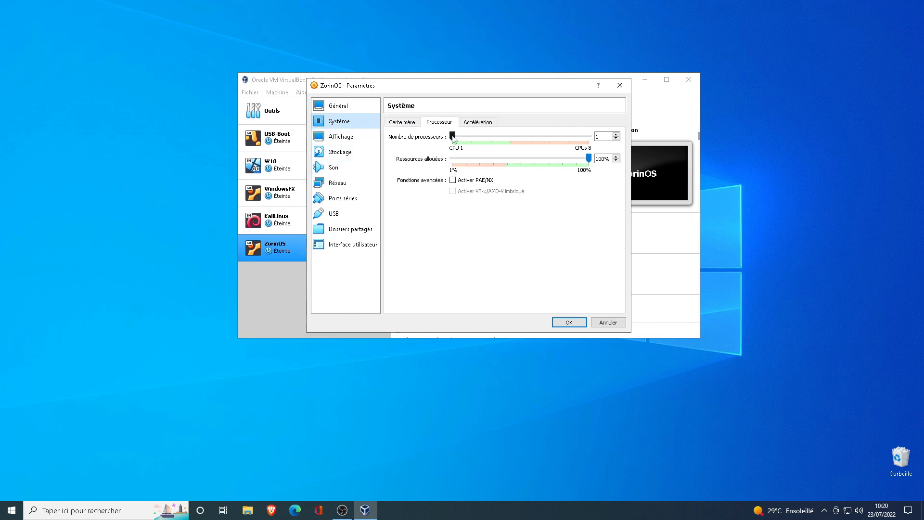
pyautogui.moveTo(453, 137); pyautogui.dragTo(513, 141)
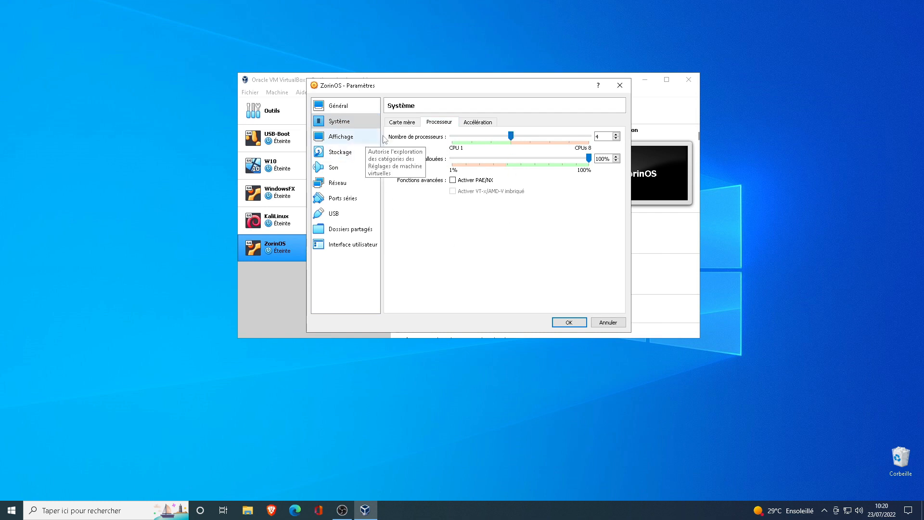
pyautogui.click(462, 122)
pyautogui.click(439, 123)
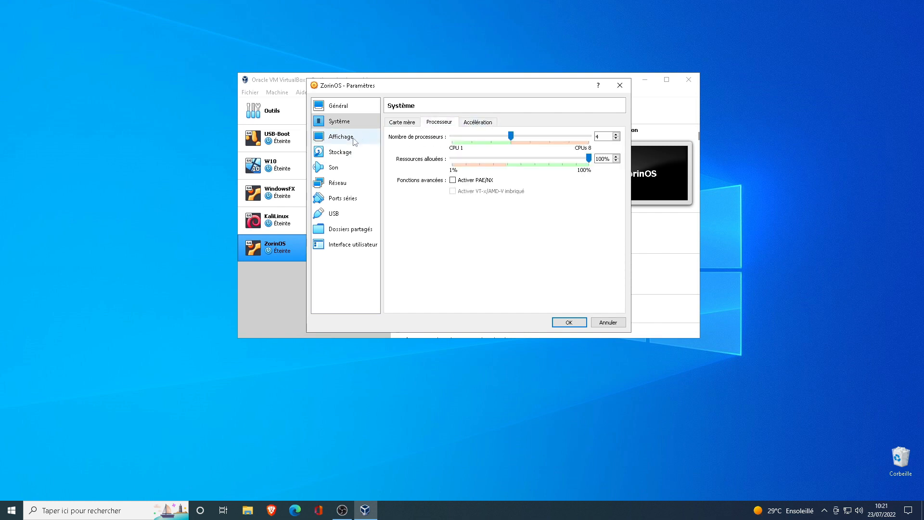
# Raise the machine's video memory to 128 MB, enable 3D acceleration and save the settings.
pyautogui.click(354, 139)
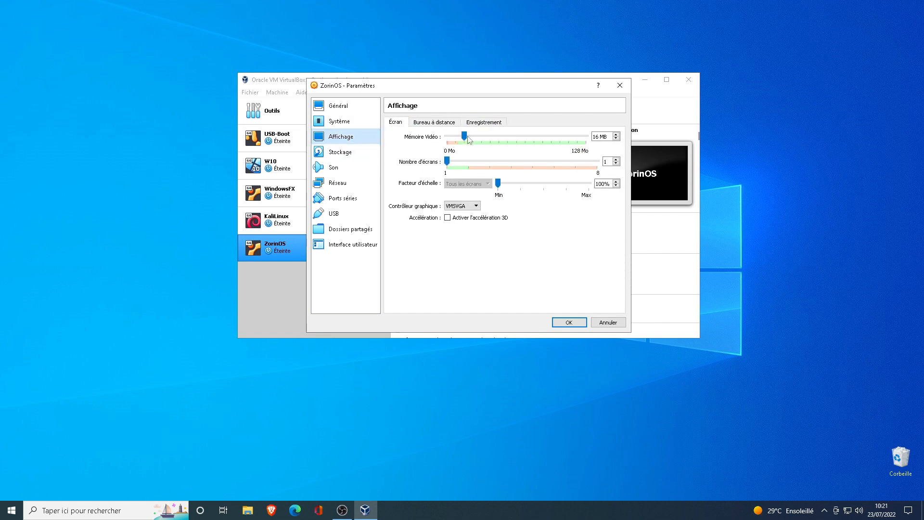
pyautogui.moveTo(467, 137); pyautogui.dragTo(641, 145)
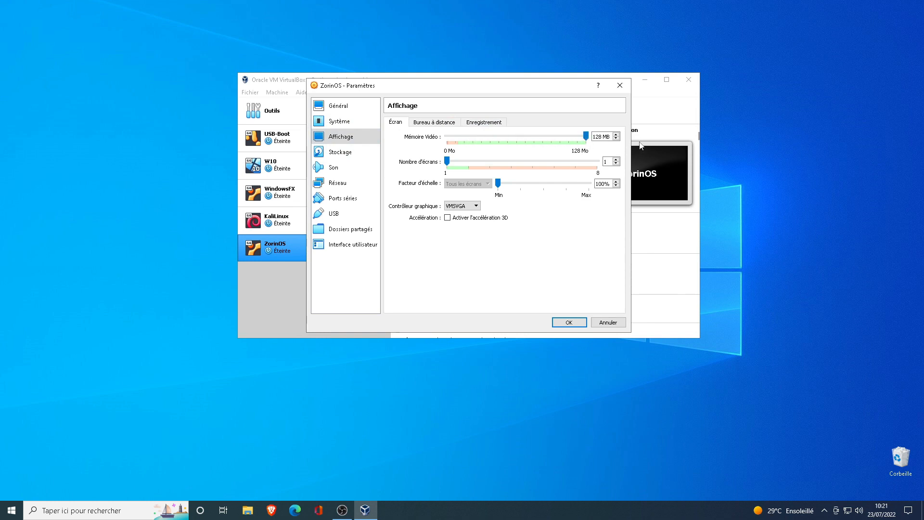
pyautogui.click(491, 220)
pyautogui.click(569, 323)
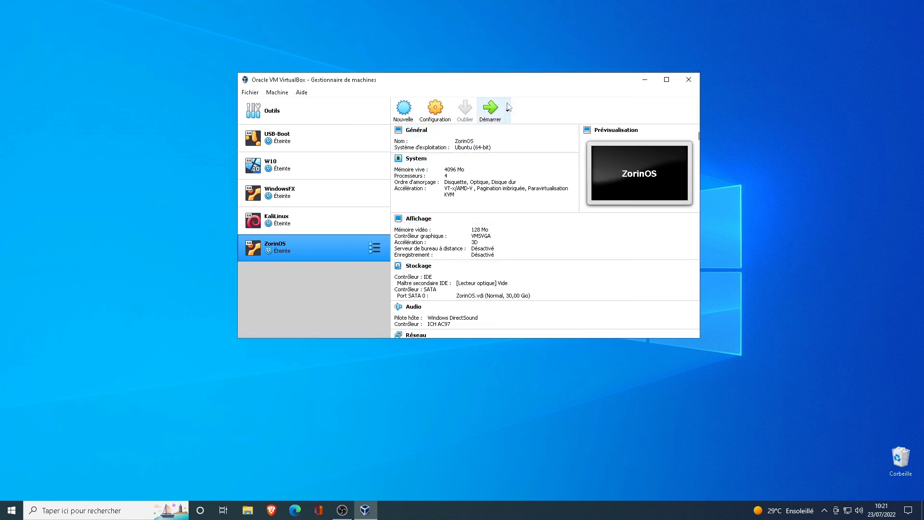
# Start the ZorinOS machine with Zorin-OS-16.1-Core-64-bit.iso from the downloads folder as its startup disk.
pyautogui.click(491, 109)
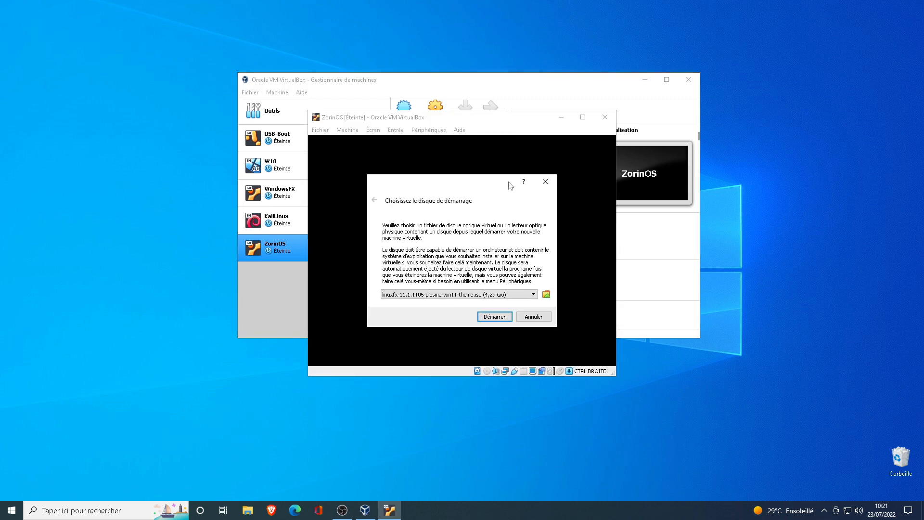
pyautogui.click(546, 295)
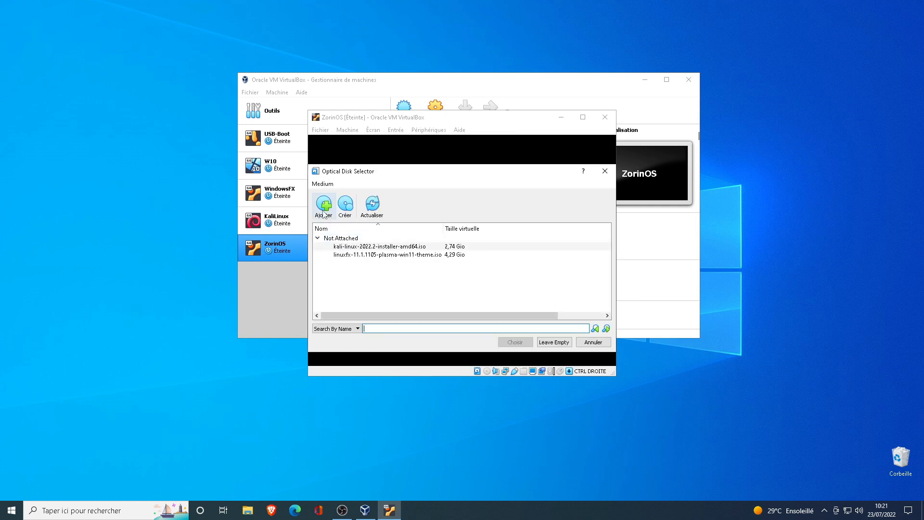
pyautogui.click(325, 210)
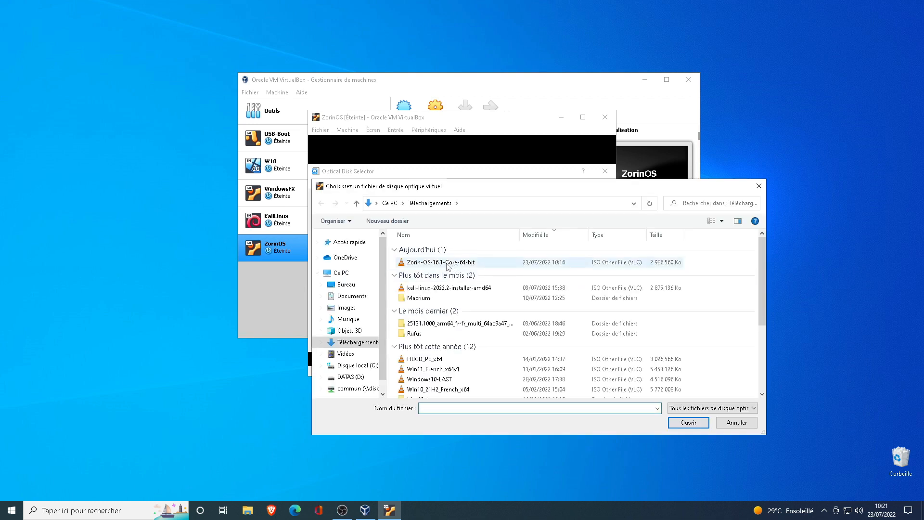
pyautogui.doubleClick(448, 264)
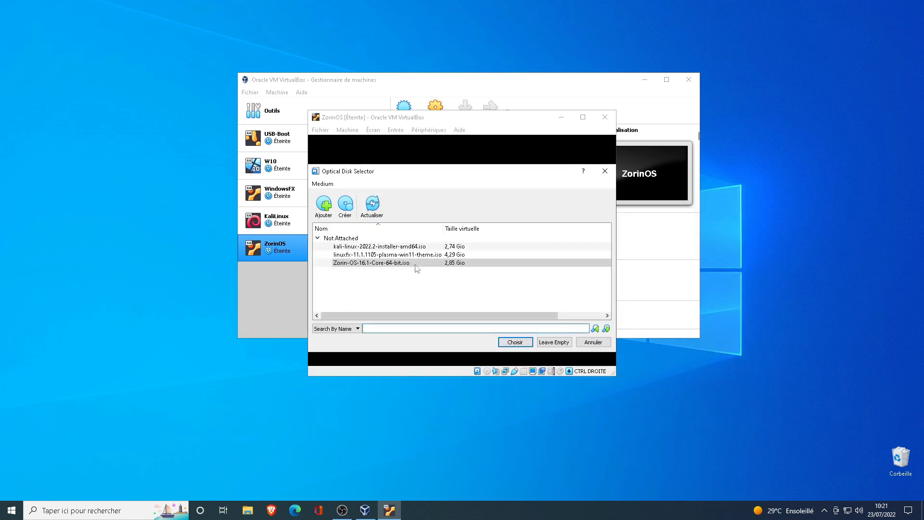
pyautogui.doubleClick(422, 263)
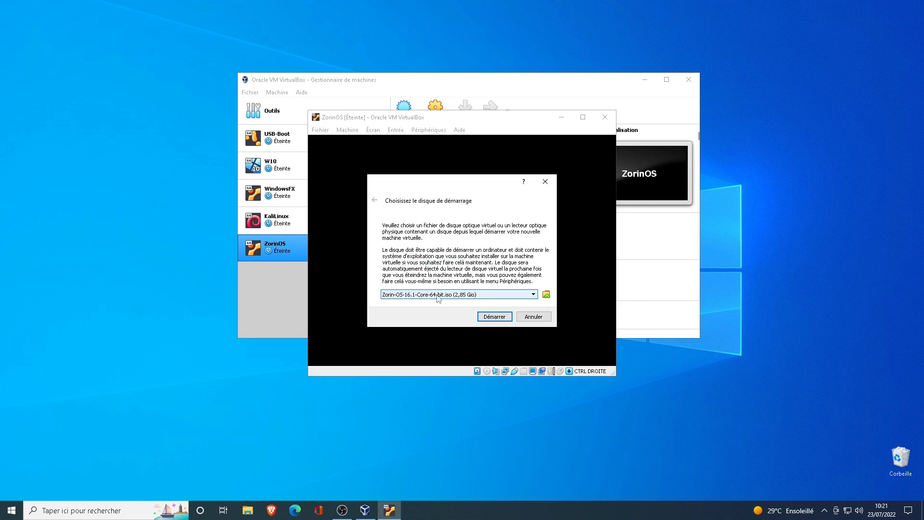
pyautogui.click(495, 317)
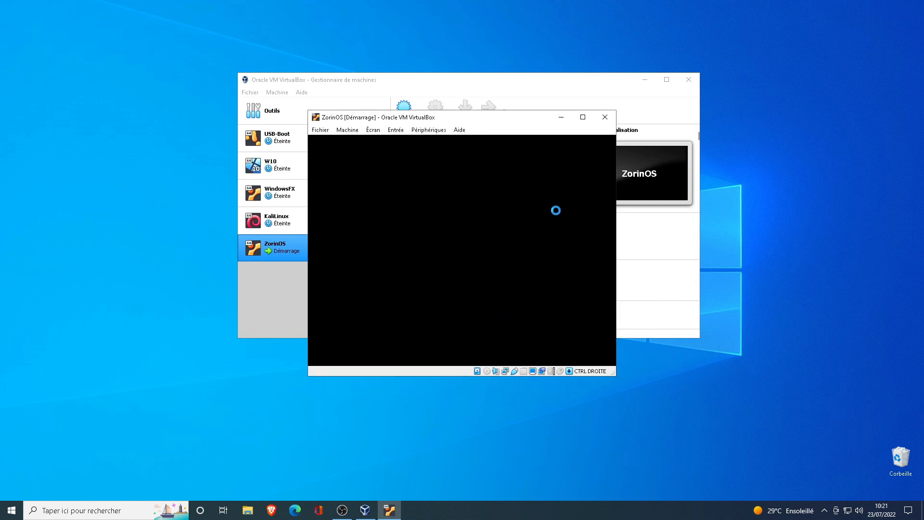
# Minimize the VirtualBox manager and switch the running ZorinOS machine to full-screen mode.
pyautogui.click(643, 80)
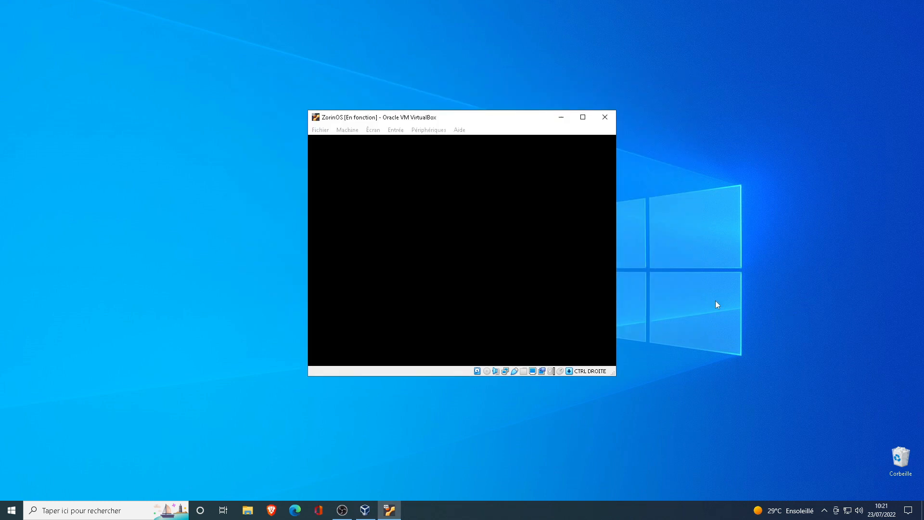
pyautogui.click(374, 131)
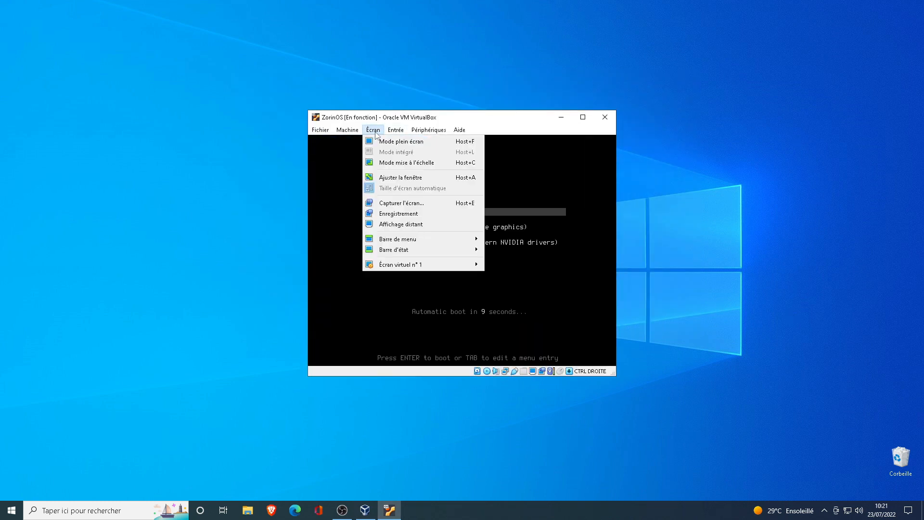
pyautogui.click(400, 142)
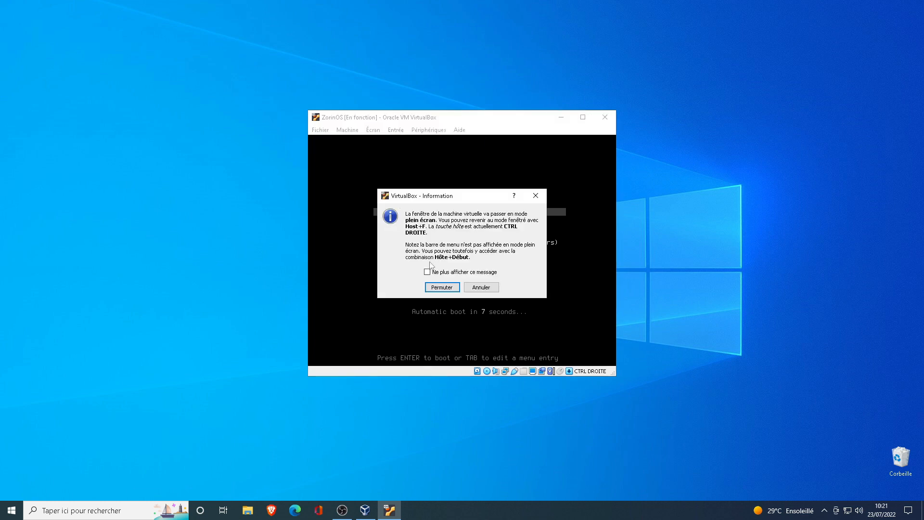
pyautogui.click(442, 287)
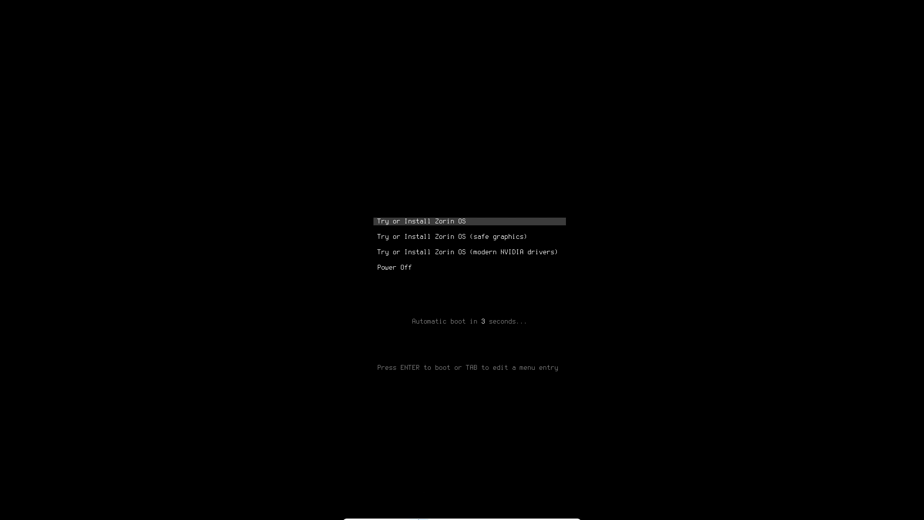
# Scale virtual screen 1 of the running machine to 150%.
pyautogui.click(418, 518)
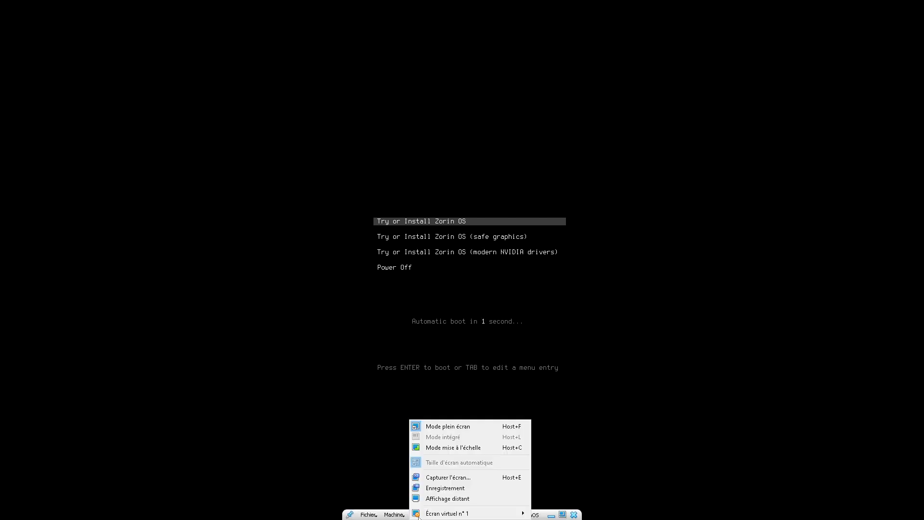
pyautogui.moveTo(451, 516)
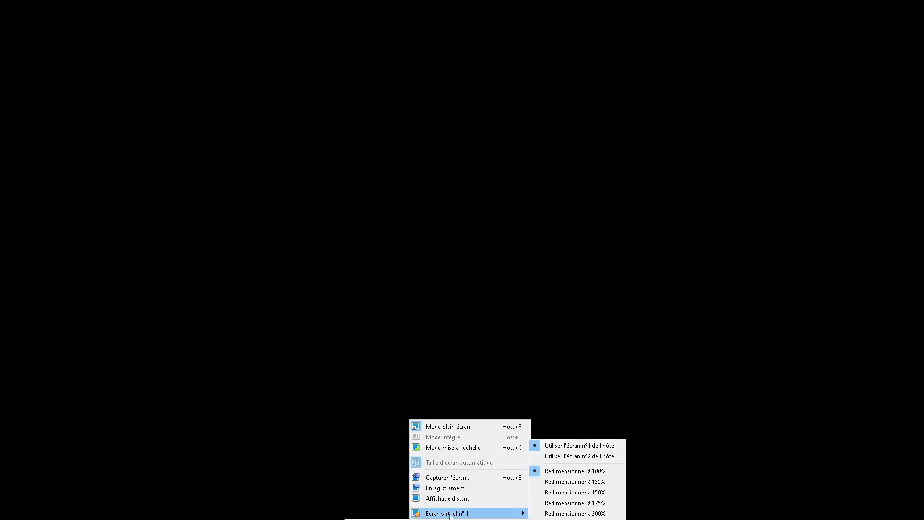
pyautogui.click(596, 493)
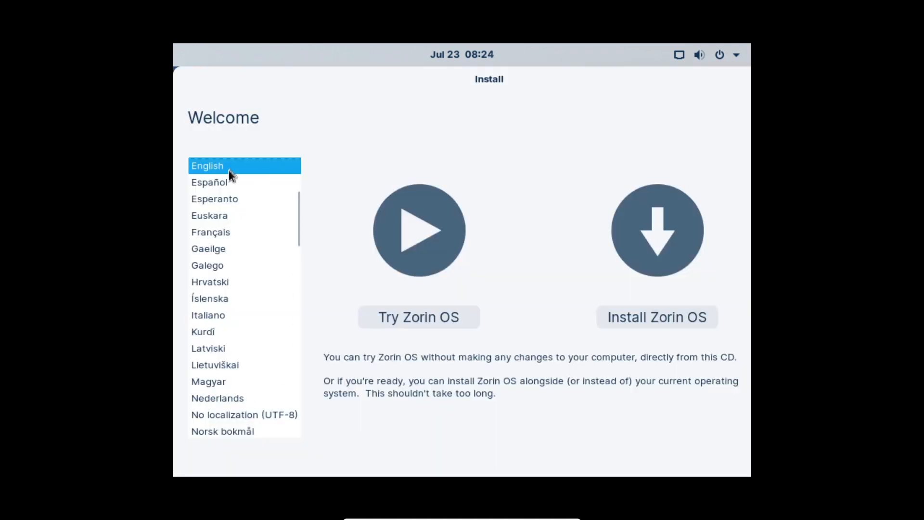
# Choose Français as the Zorin OS installer language and scale virtual screen 1 to 175%.
pyautogui.click(223, 233)
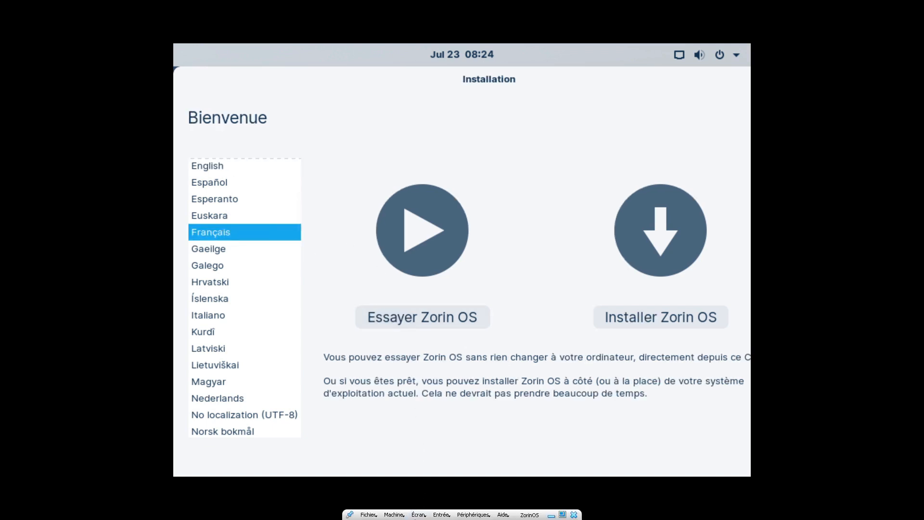
pyautogui.click(414, 515)
pyautogui.moveTo(479, 514)
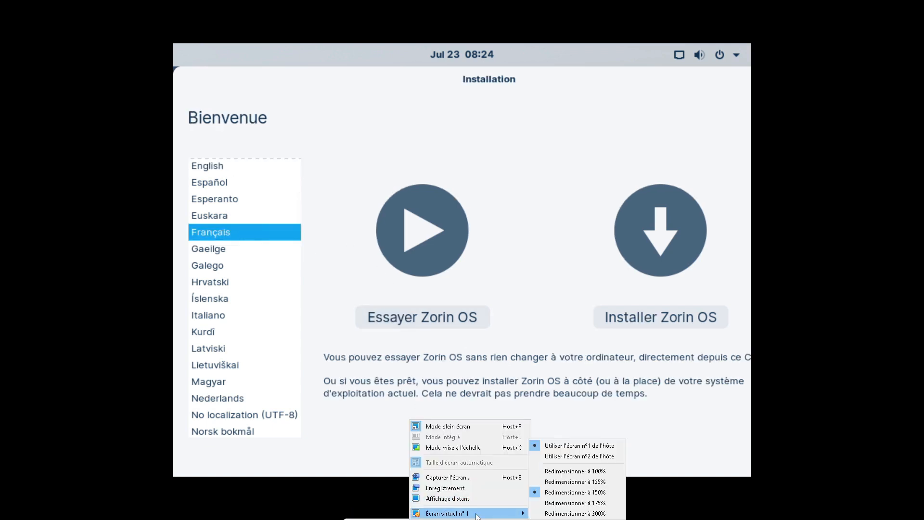
pyautogui.click(579, 501)
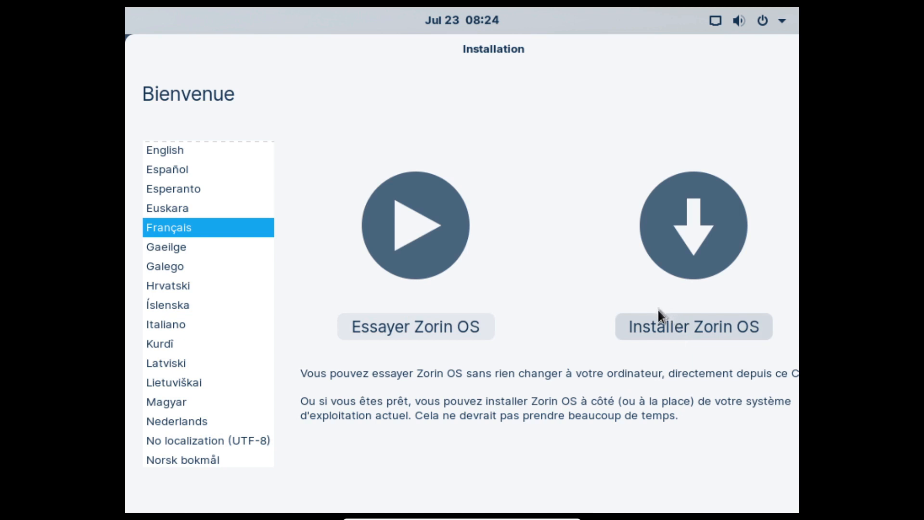
# Start the Zorin OS trial session and set its display resolution to 1280 × 720 (16:9), keeping the changes and closing the settings.
pyautogui.click(386, 325)
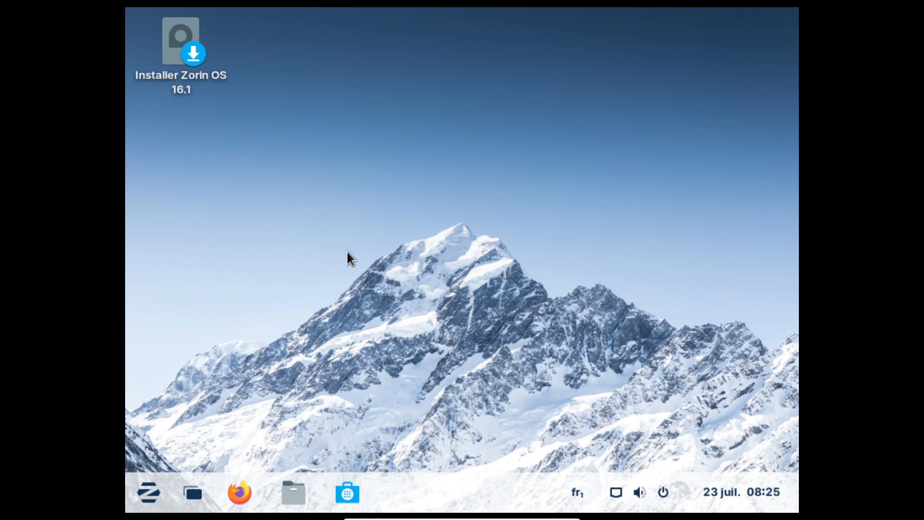
pyautogui.rightClick(409, 238)
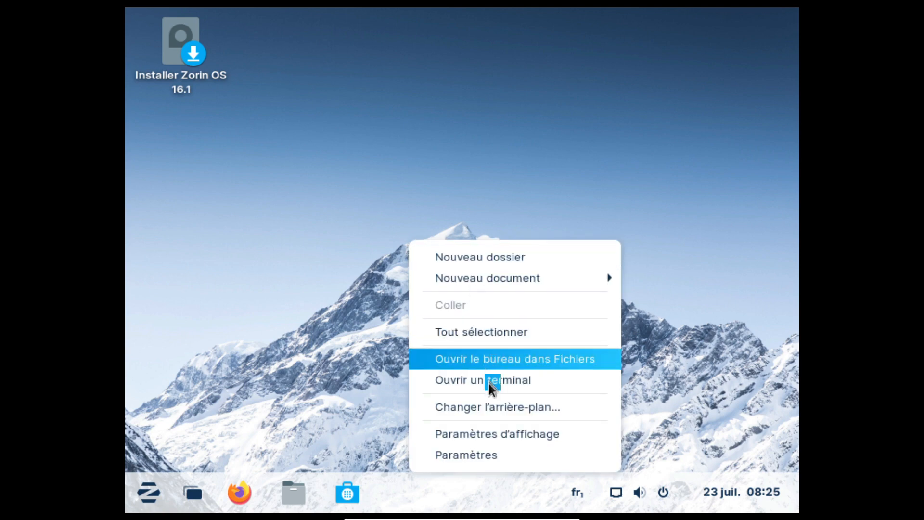
pyautogui.click(492, 425)
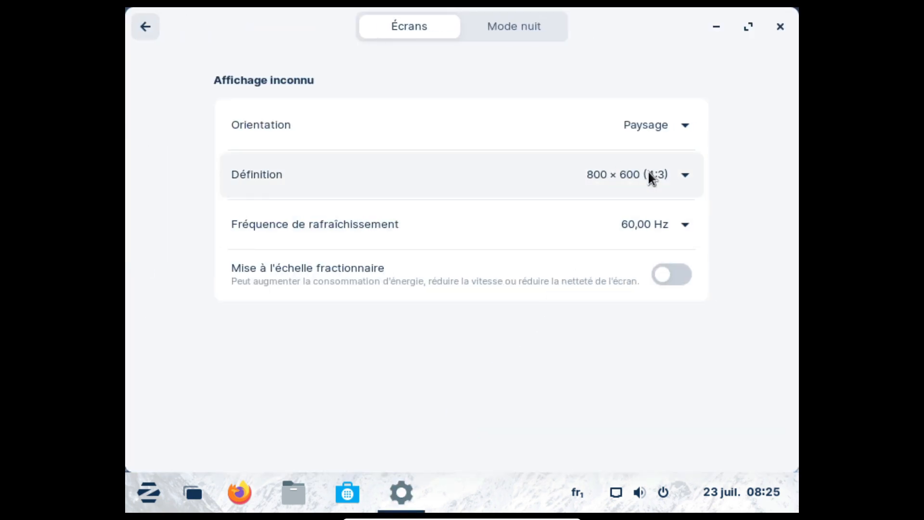
pyautogui.click(648, 171)
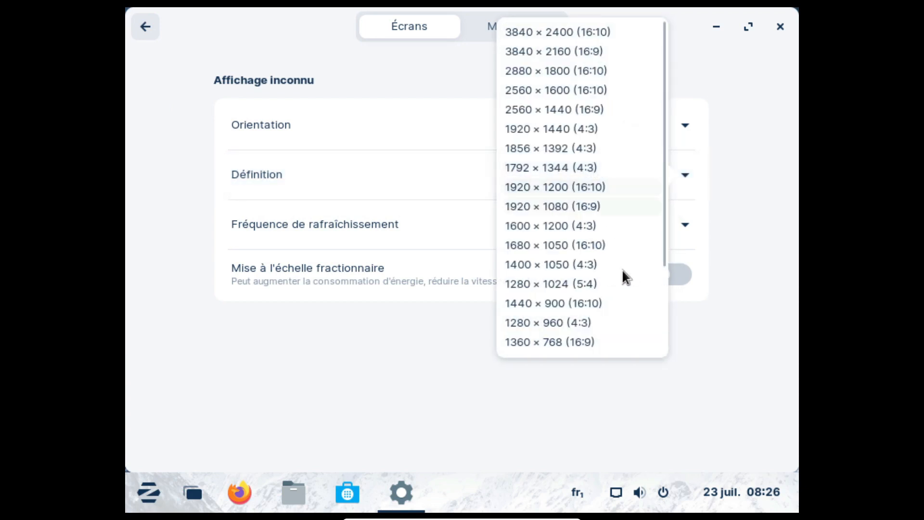
pyautogui.scroll(-3, 650, 306)
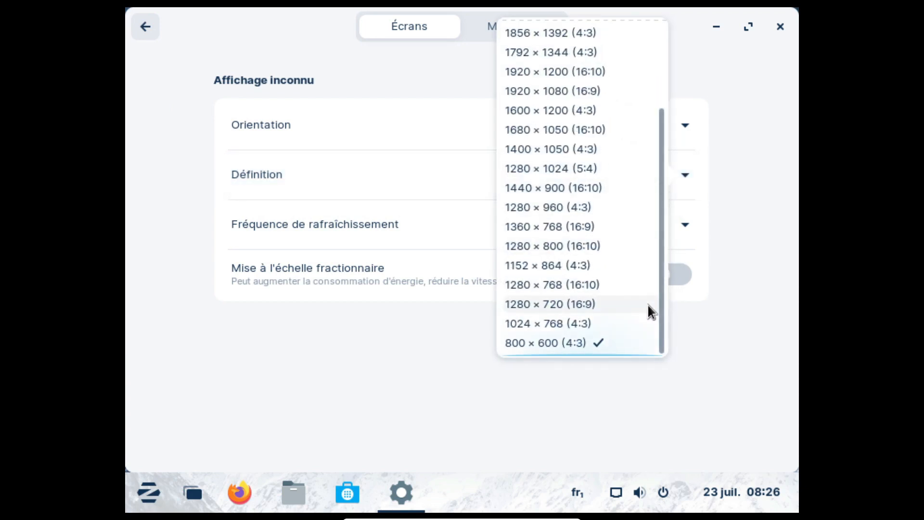
pyautogui.click(618, 305)
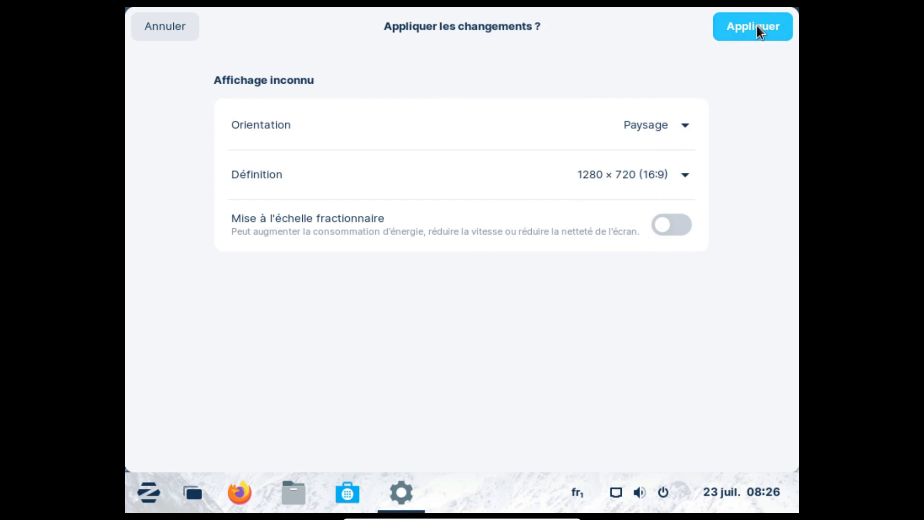
pyautogui.click(756, 25)
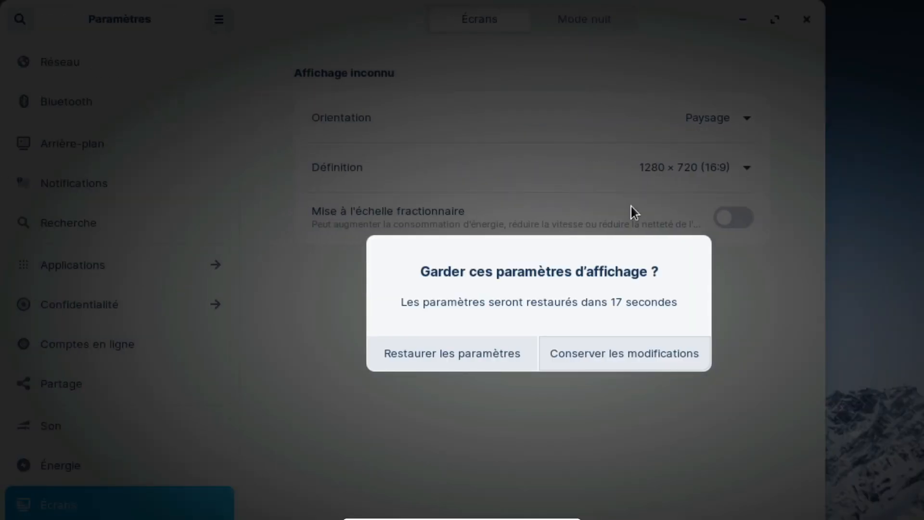
pyautogui.click(608, 346)
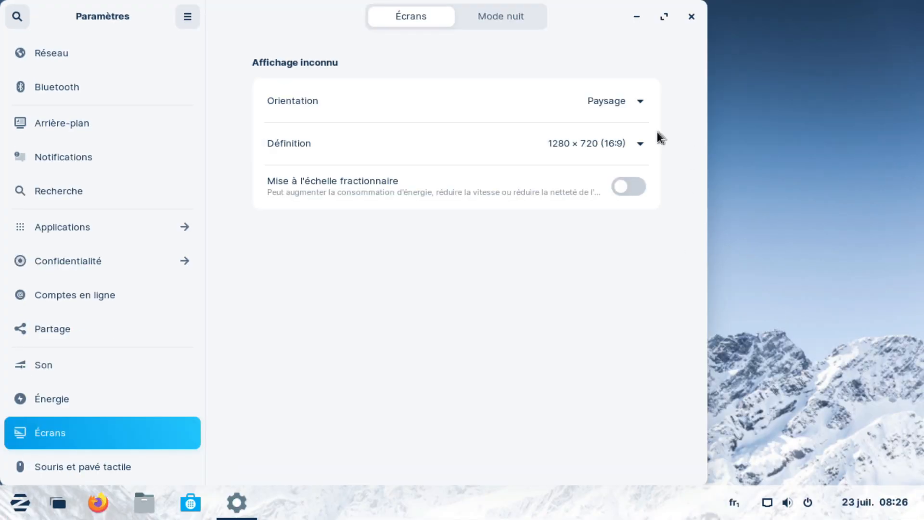
pyautogui.click(691, 17)
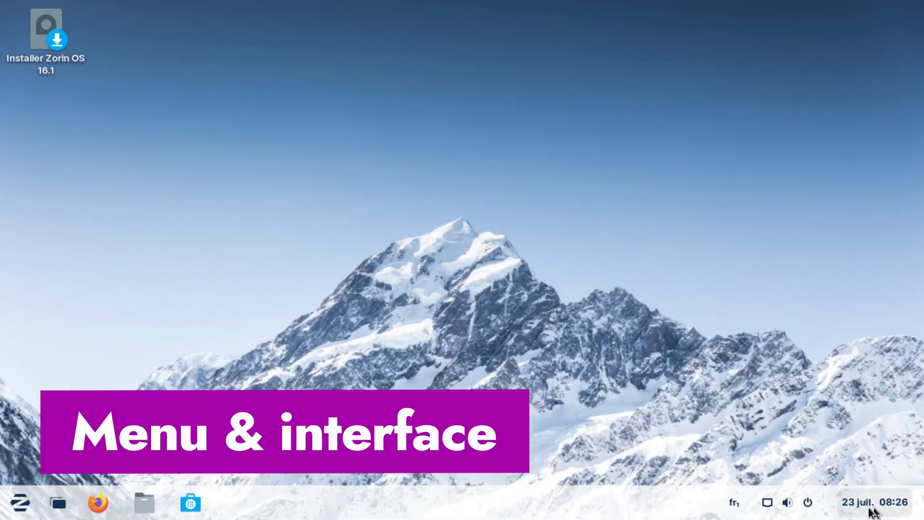
# Examine the applications in the Accessoires, Bureautique, Infographie, Internet and Jeux categories of the Zorin menu.
pyautogui.click(20, 505)
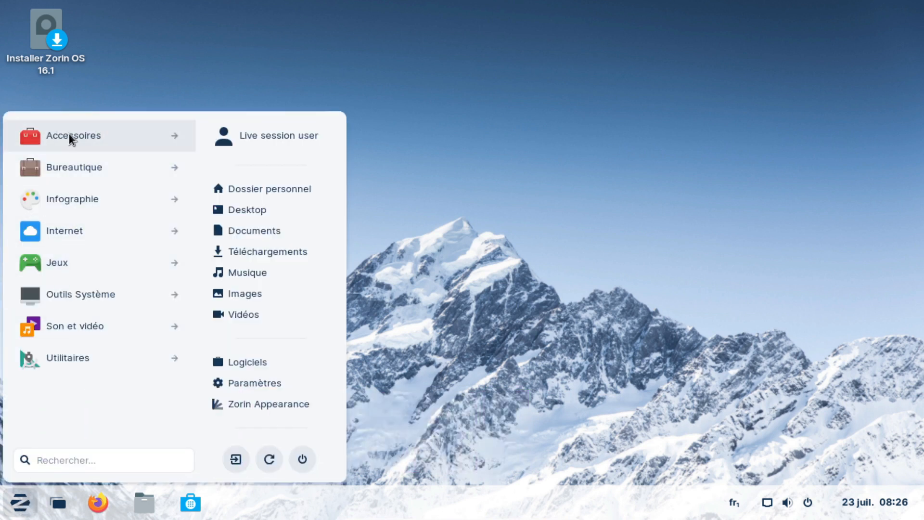
pyautogui.click(159, 129)
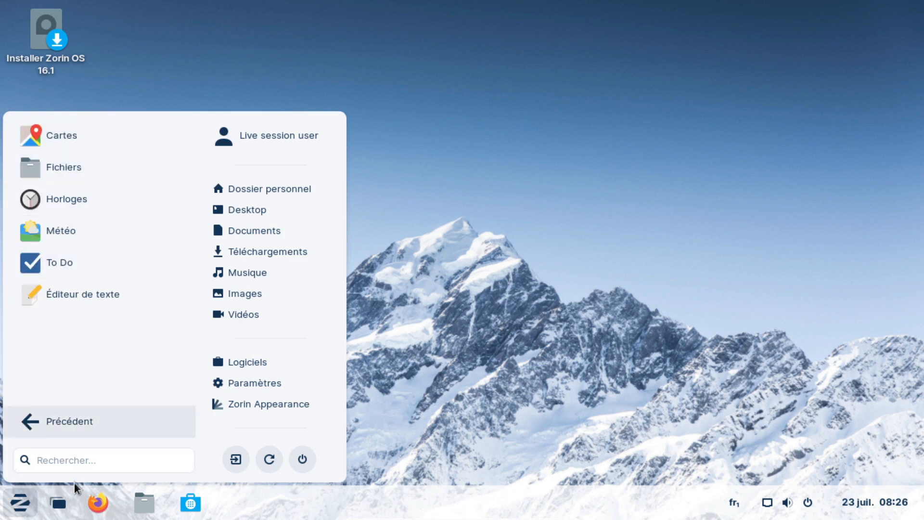
pyautogui.click(79, 422)
pyautogui.click(103, 166)
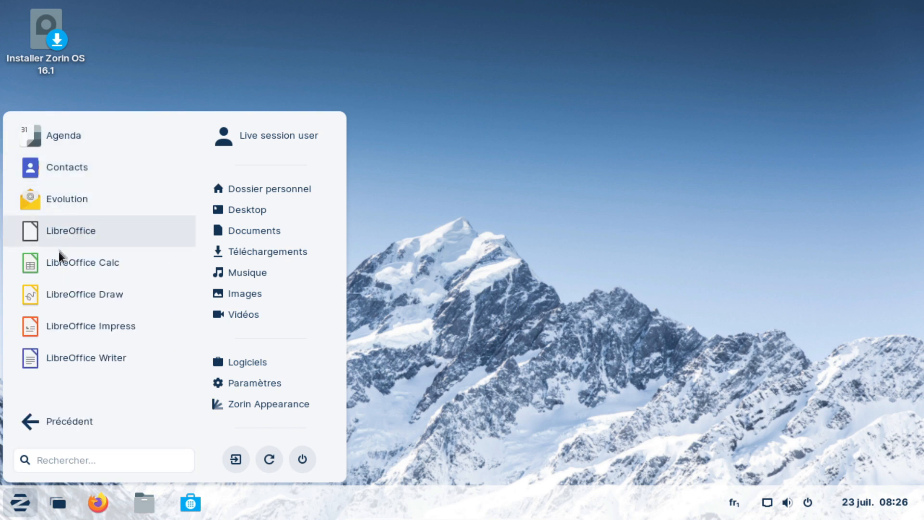
pyautogui.click(79, 423)
pyautogui.click(92, 196)
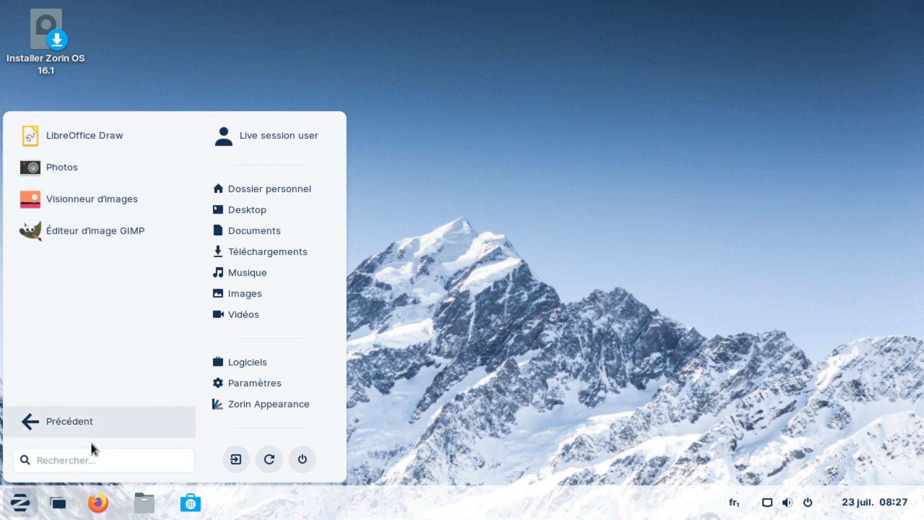
pyautogui.click(85, 423)
pyautogui.click(105, 226)
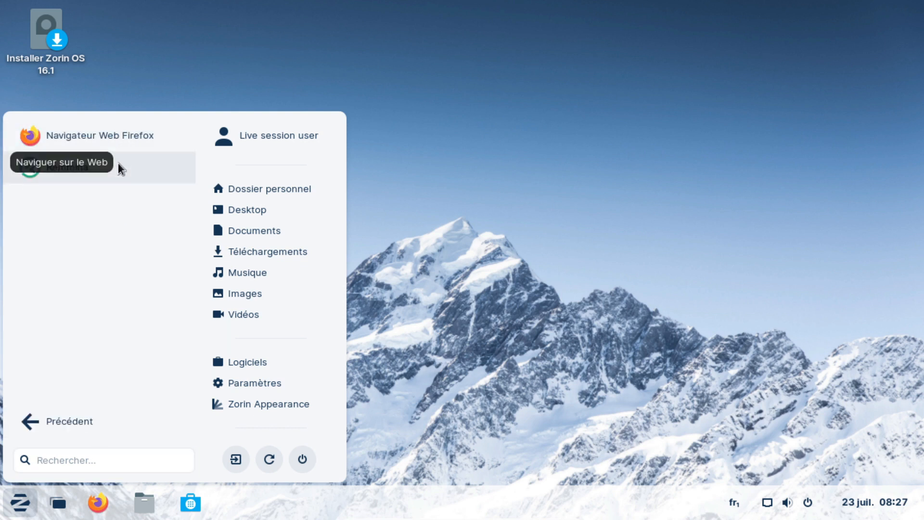
pyautogui.click(63, 426)
pyautogui.click(126, 258)
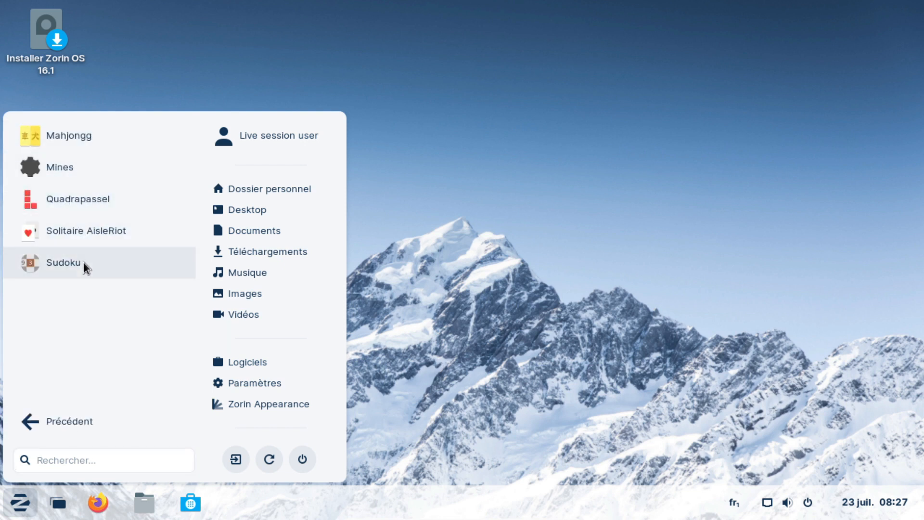
pyautogui.click(57, 415)
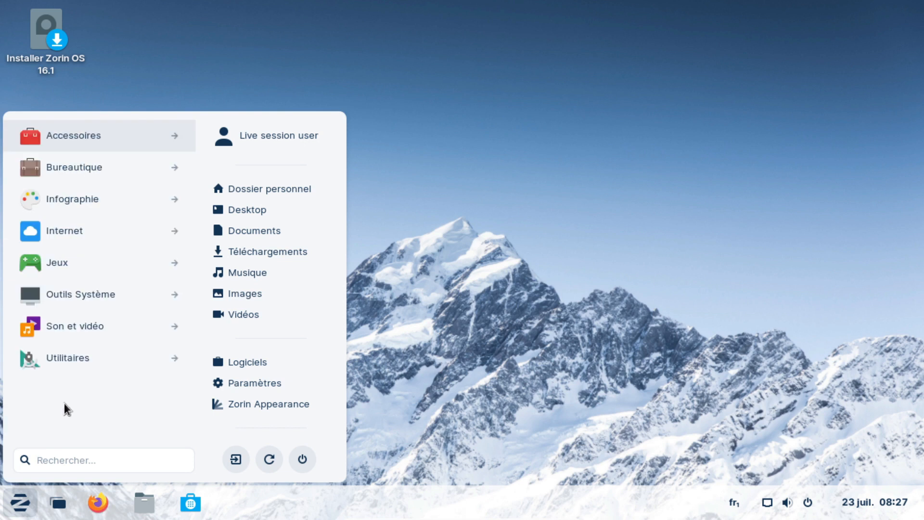
# Examine the applications in the Outils Système, Son et vidéo and Utilitaires categories, and close the Zorin menu.
pyautogui.click(93, 287)
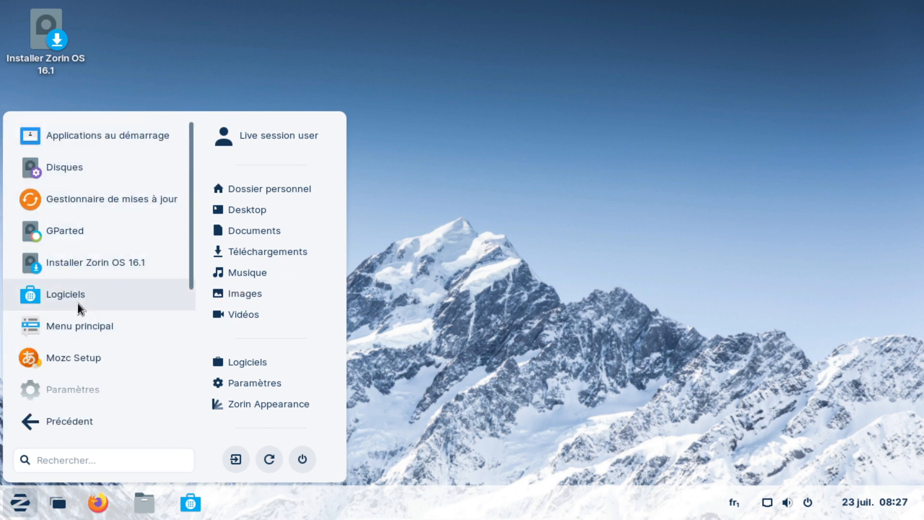
pyautogui.scroll(-2, 77, 304)
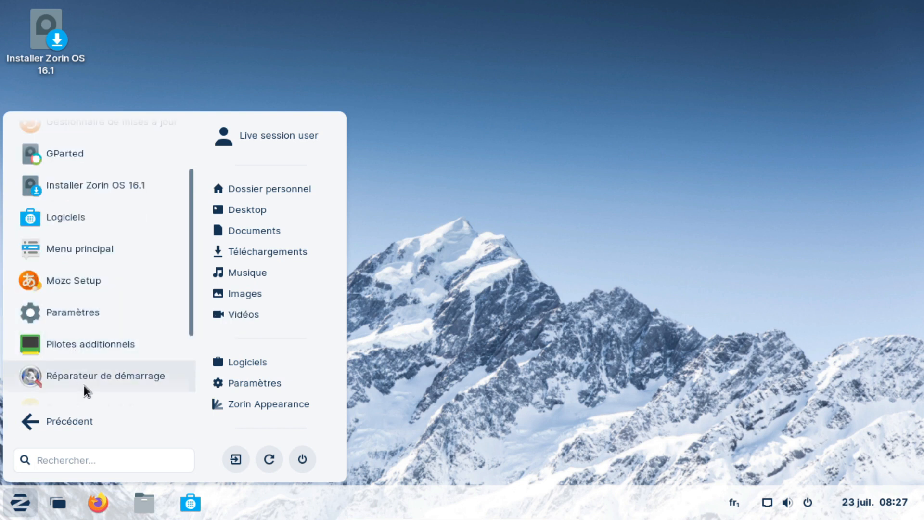
pyautogui.click(85, 420)
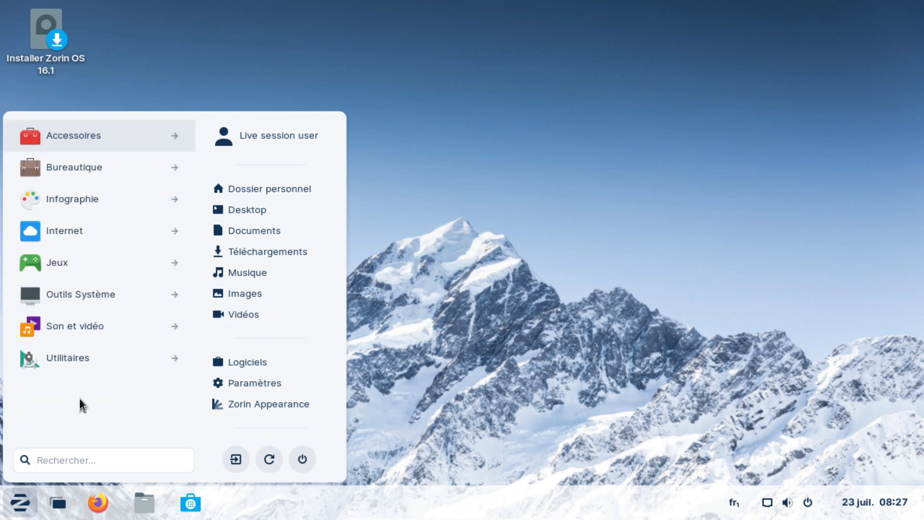
pyautogui.click(84, 331)
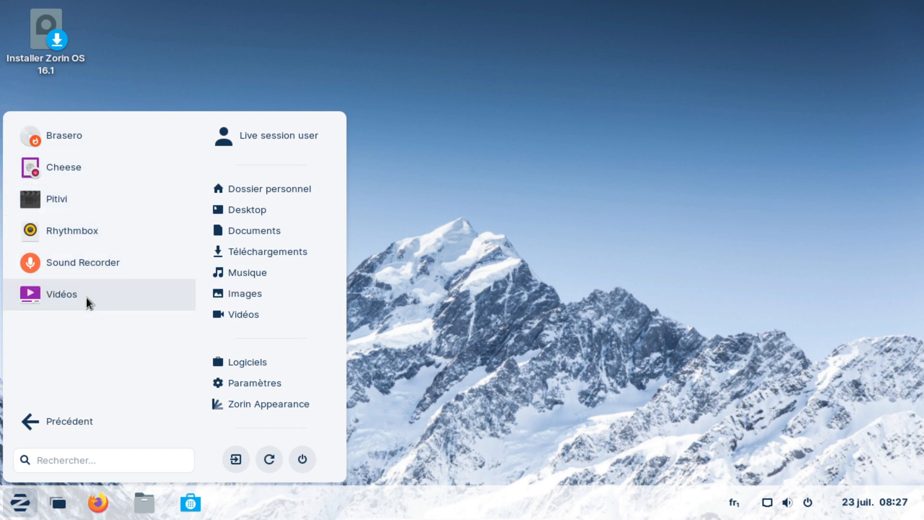
pyautogui.click(62, 423)
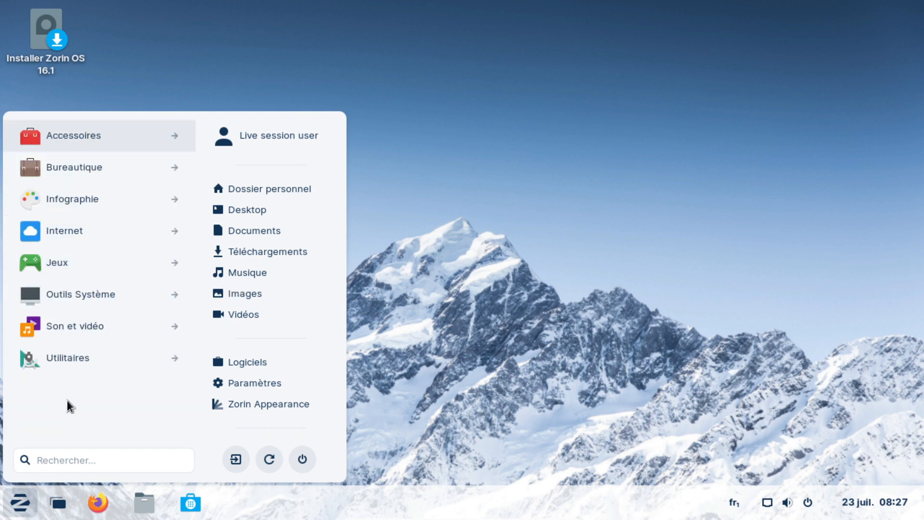
pyautogui.click(74, 356)
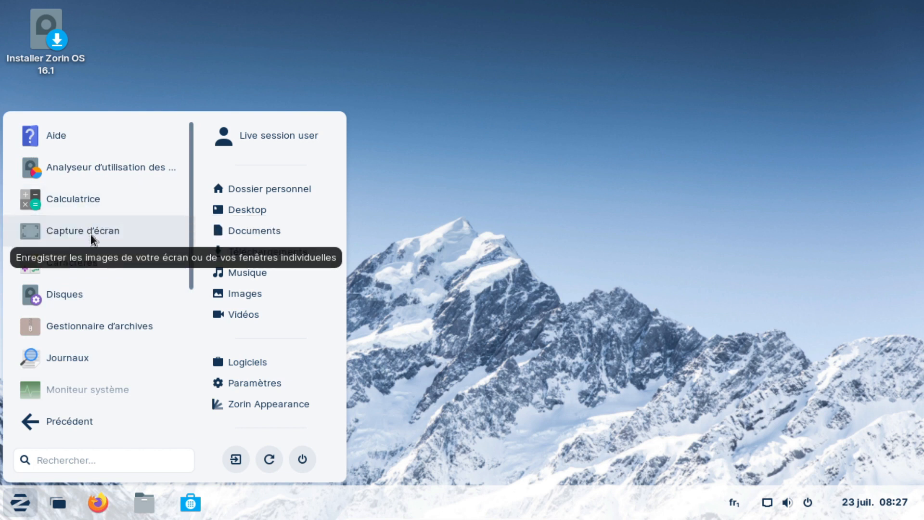
pyautogui.scroll(-1, 88, 357)
pyautogui.scroll(-1, 109, 356)
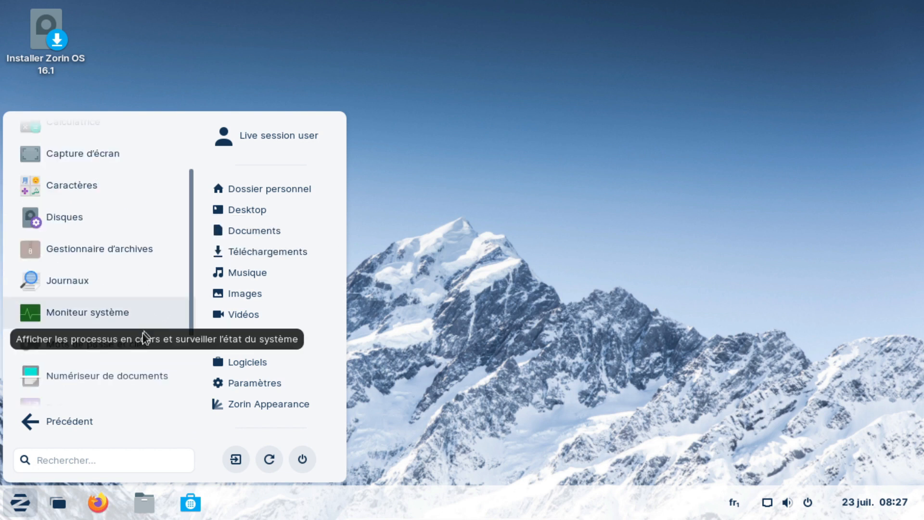
pyautogui.scroll(-1, 116, 400)
pyautogui.click(85, 421)
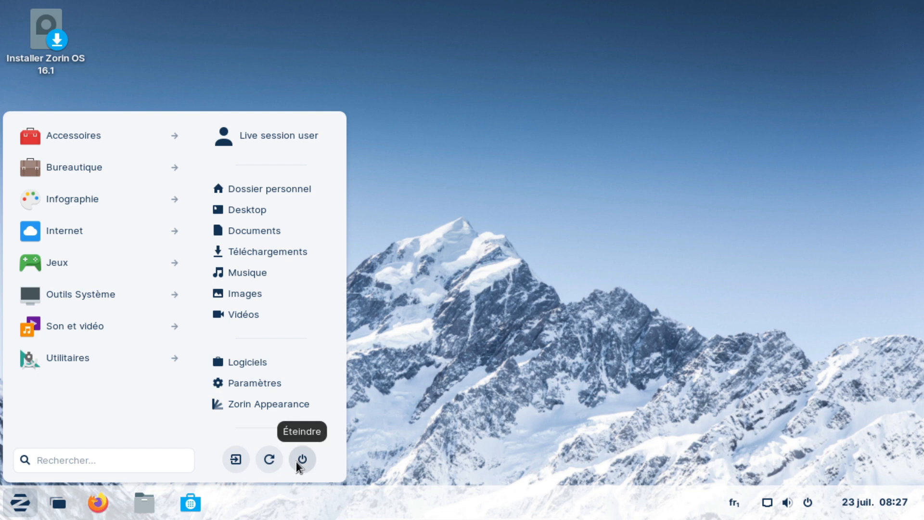
pyautogui.click(415, 405)
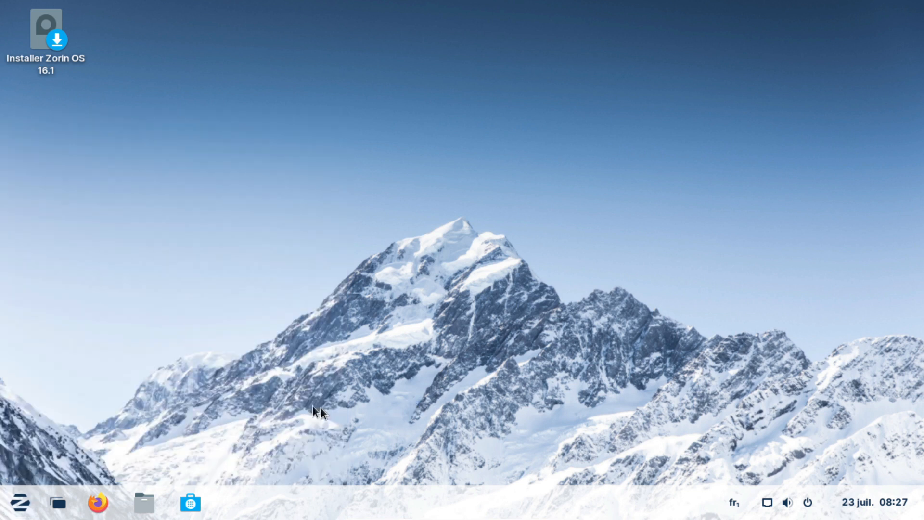
# View the activities overview with no windows and again with the personal folder open, and minimize the file manager.
pyautogui.click(59, 503)
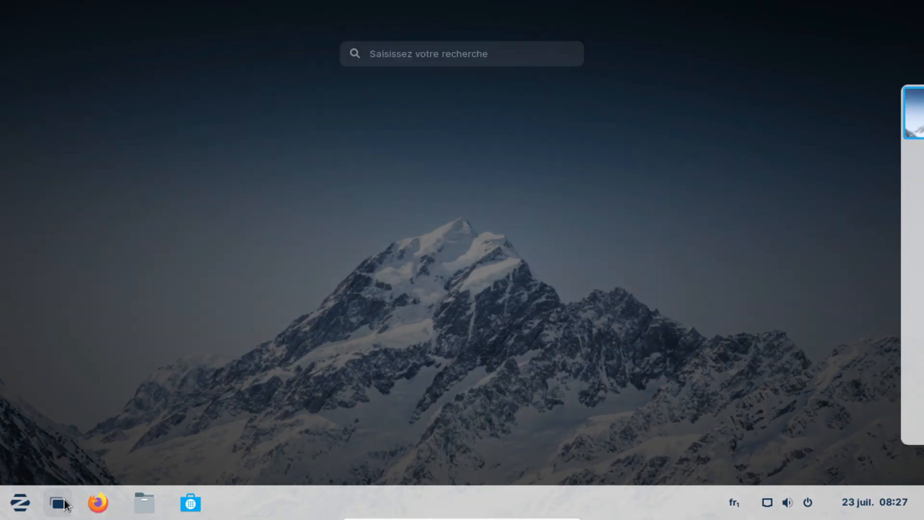
pyautogui.click(65, 505)
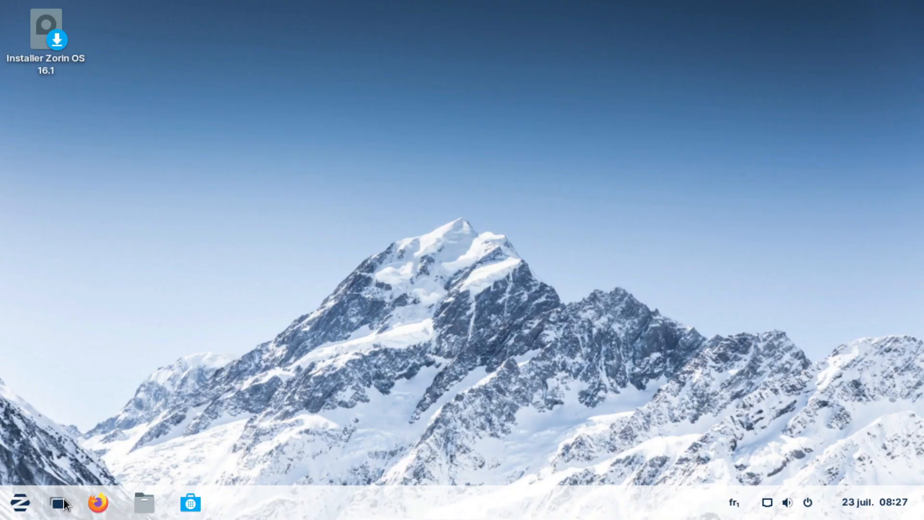
pyautogui.click(143, 502)
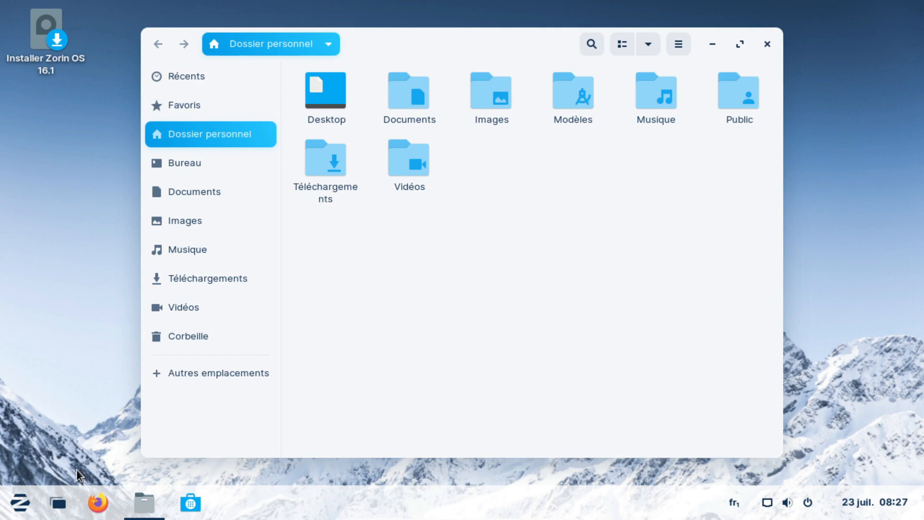
pyautogui.click(61, 507)
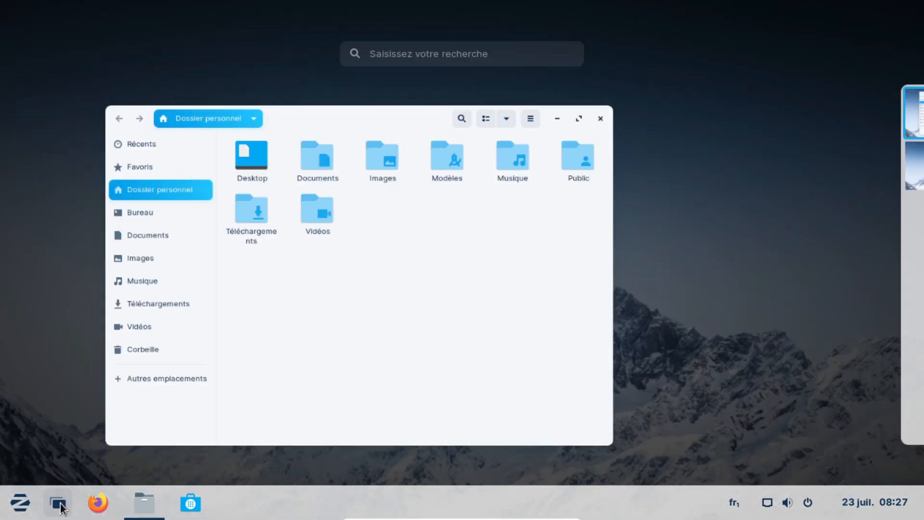
pyautogui.click(62, 507)
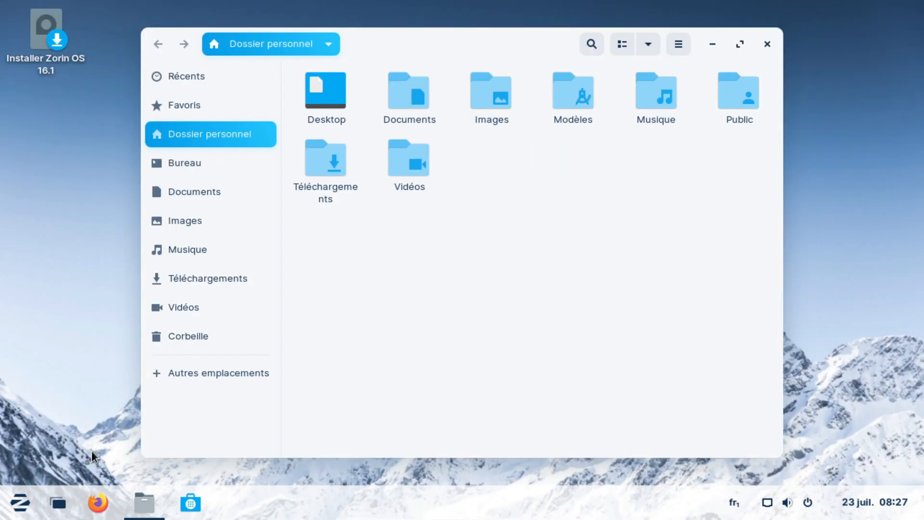
pyautogui.click(712, 46)
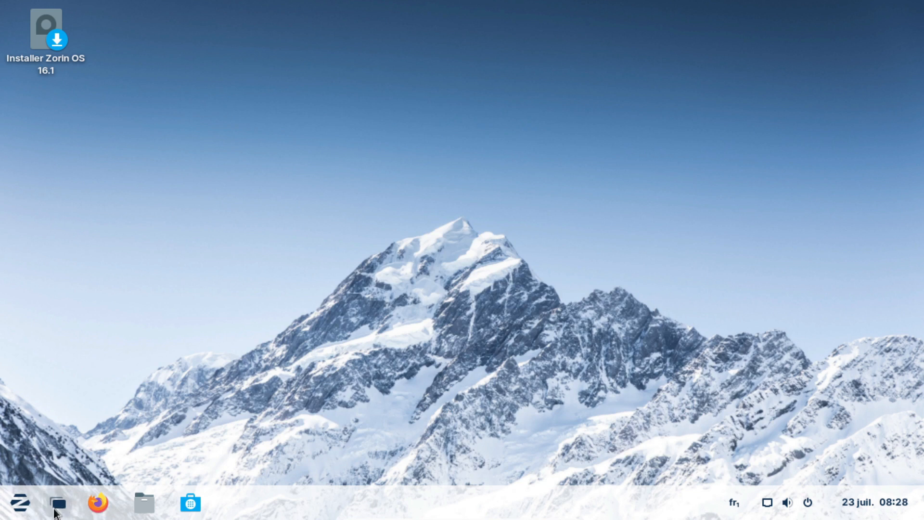
# View the Zorin OS start page in Firefox and close the browser.
pyautogui.click(98, 503)
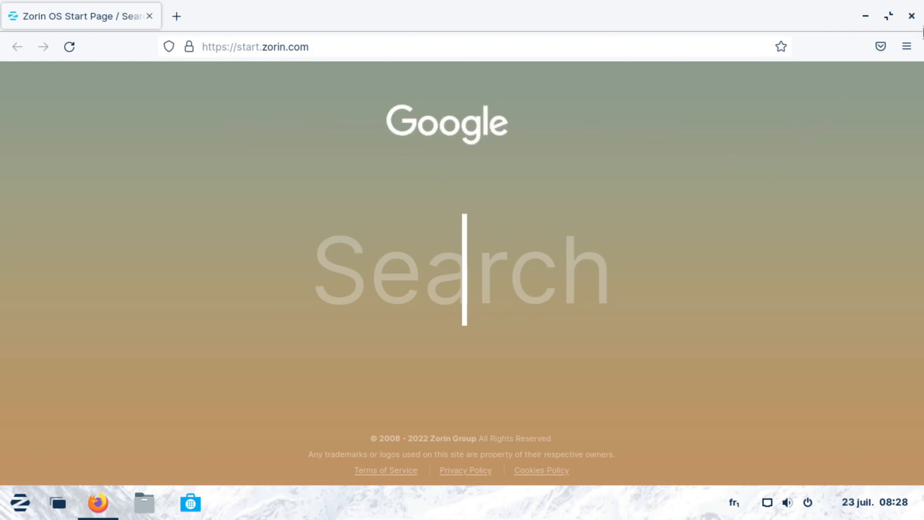
pyautogui.click(913, 16)
# Browse the Bureau and Documents folders in the file manager.
pyautogui.click(144, 503)
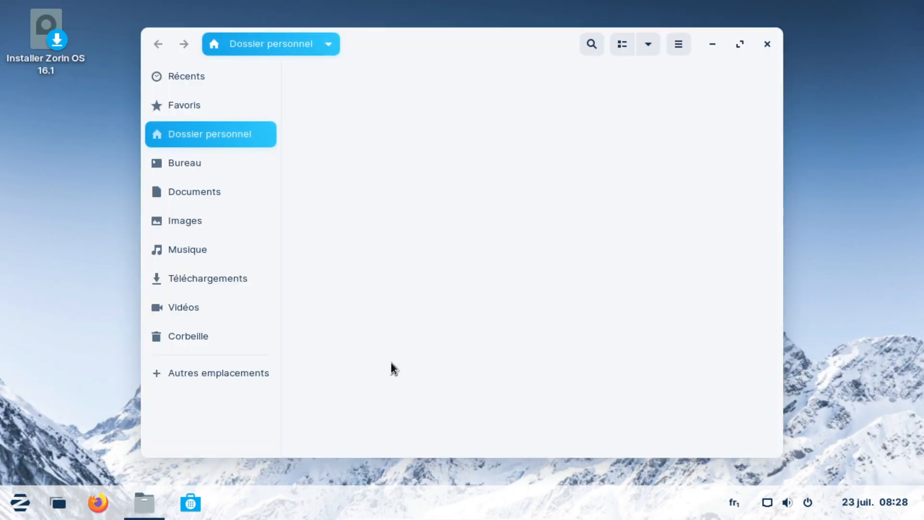
pyautogui.click(234, 179)
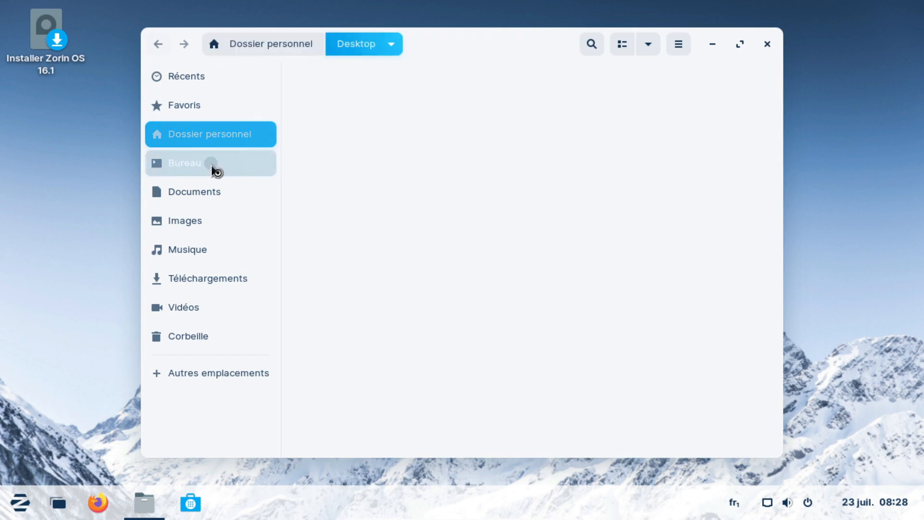
pyautogui.click(196, 194)
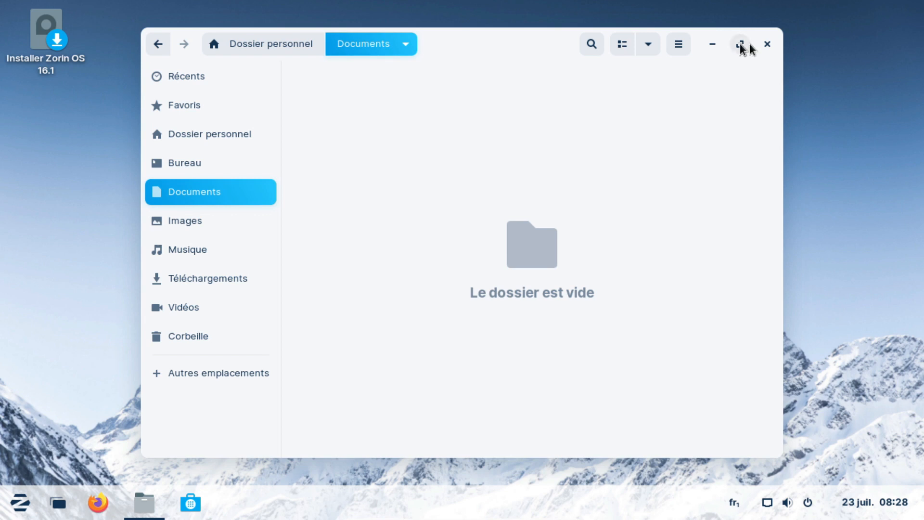
# Browse the Images, Musique and Corbeille locations in the file manager and close it.
pyautogui.click(191, 230)
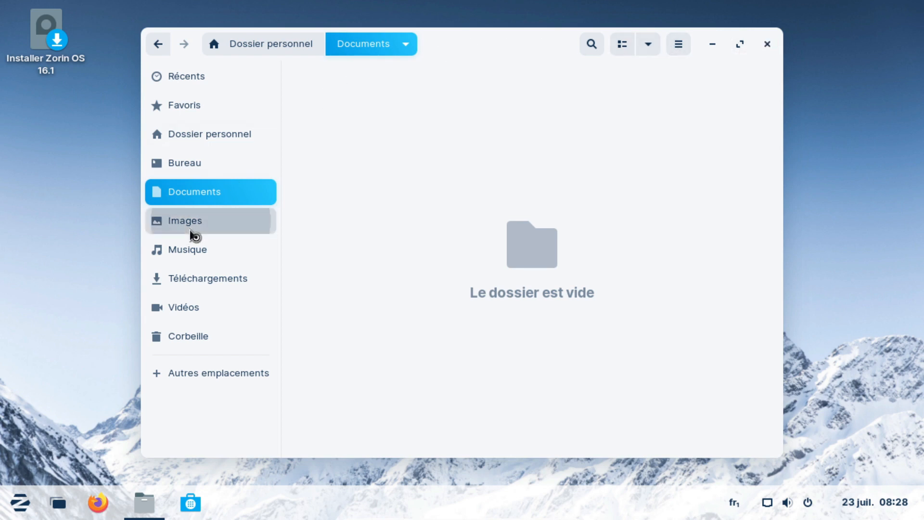
pyautogui.click(215, 257)
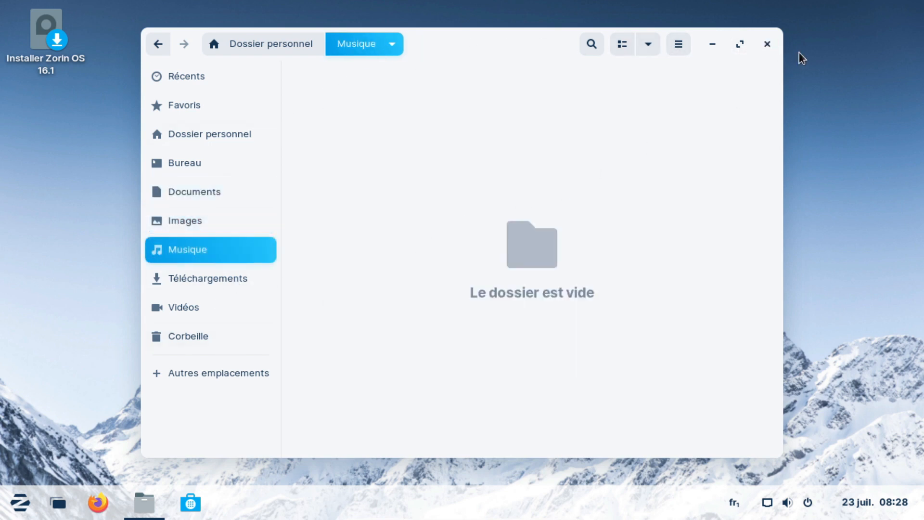
pyautogui.click(212, 336)
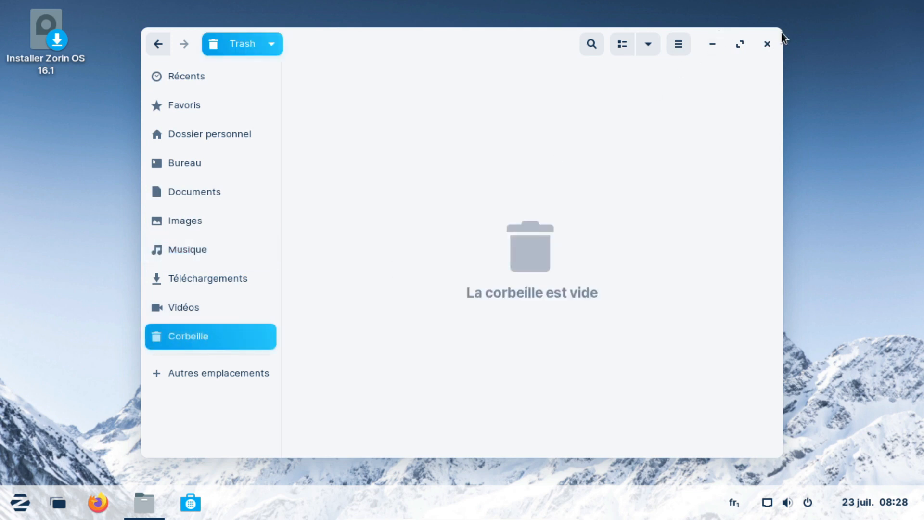
pyautogui.click(767, 44)
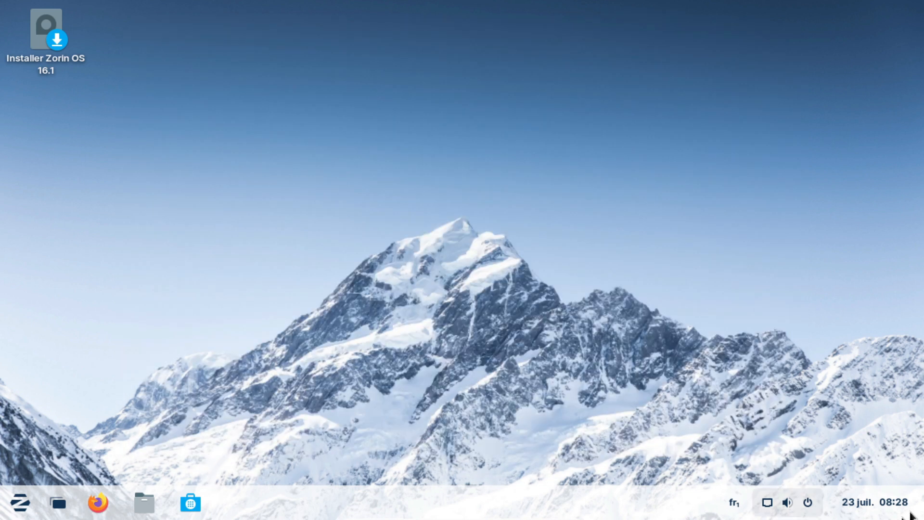
# View the available keyboard layouts and the system status options, and briefly open and close the system settings.
pyautogui.click(732, 510)
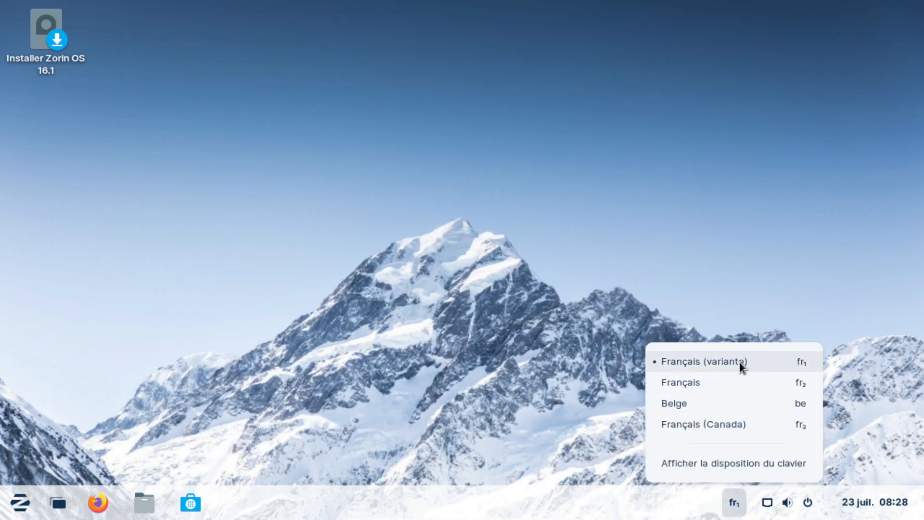
pyautogui.moveTo(775, 504)
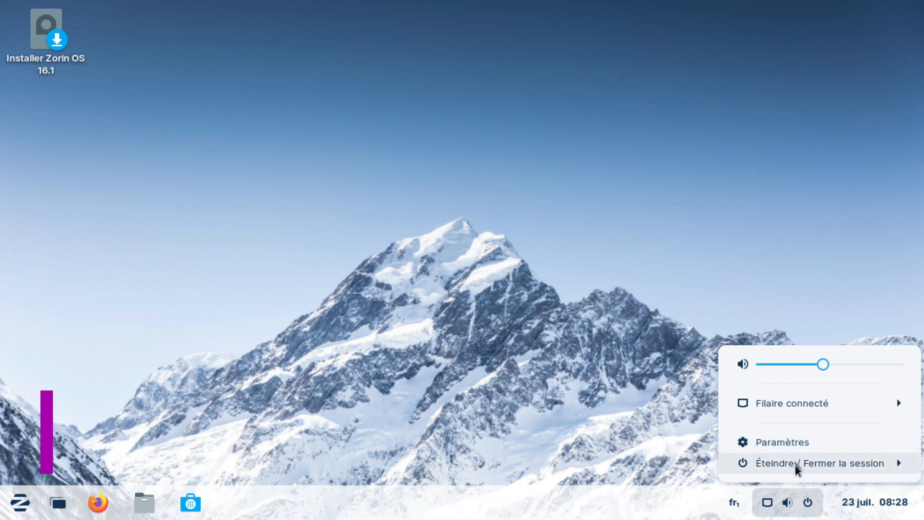
pyautogui.click(783, 441)
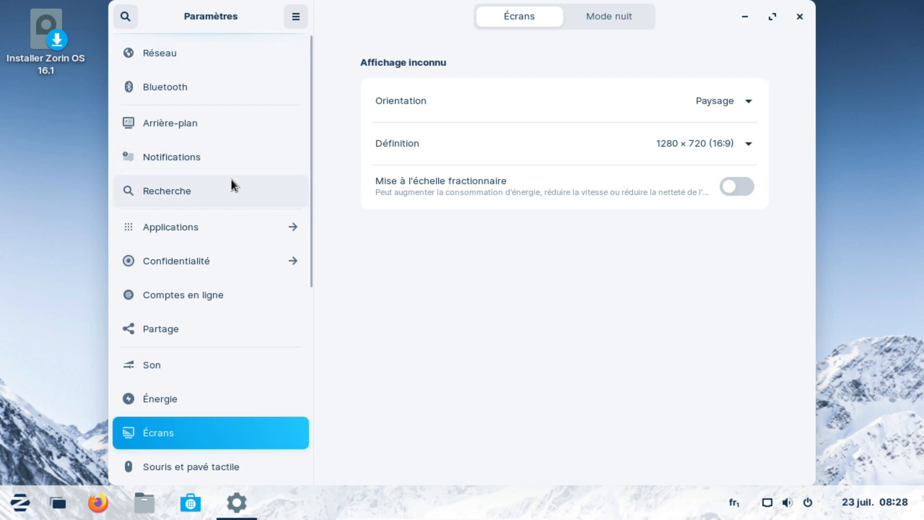
pyautogui.click(800, 17)
# Open the system settings from the Zorin menu and view the Réseau and Bluetooth pages.
pyautogui.click(20, 502)
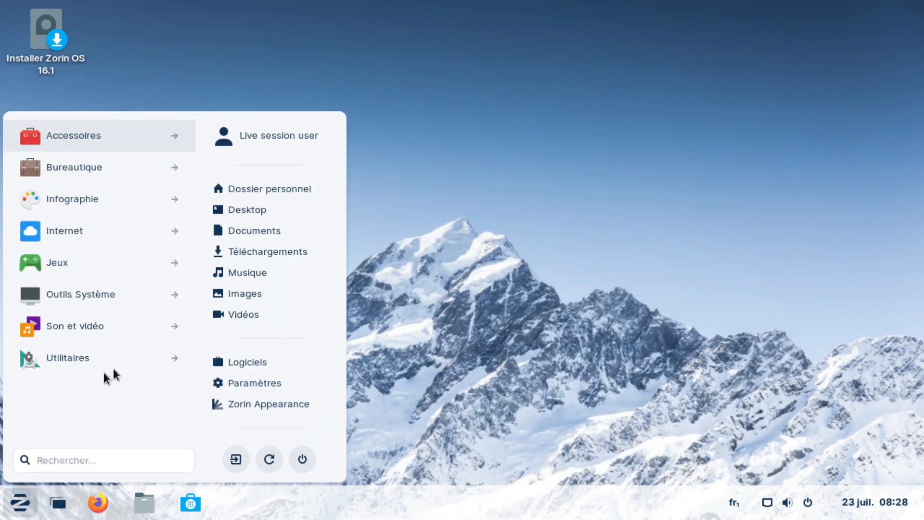
pyautogui.click(254, 383)
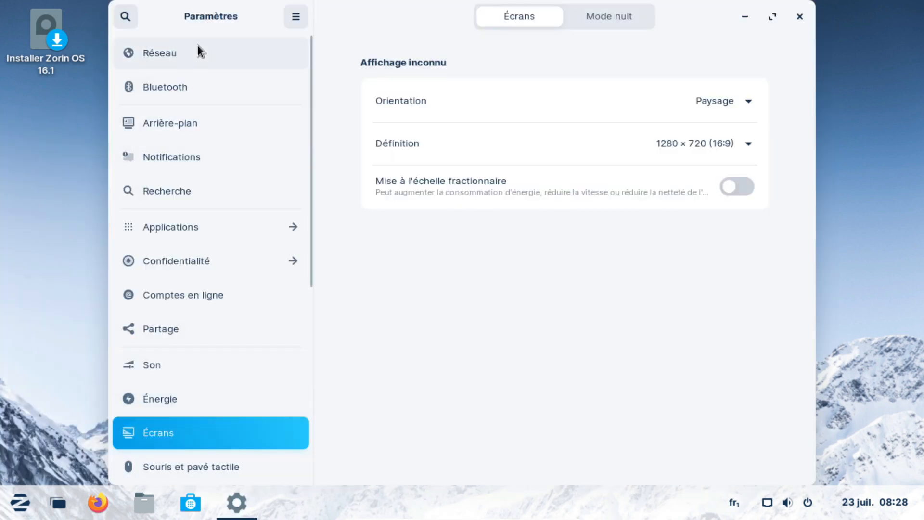
pyautogui.click(198, 56)
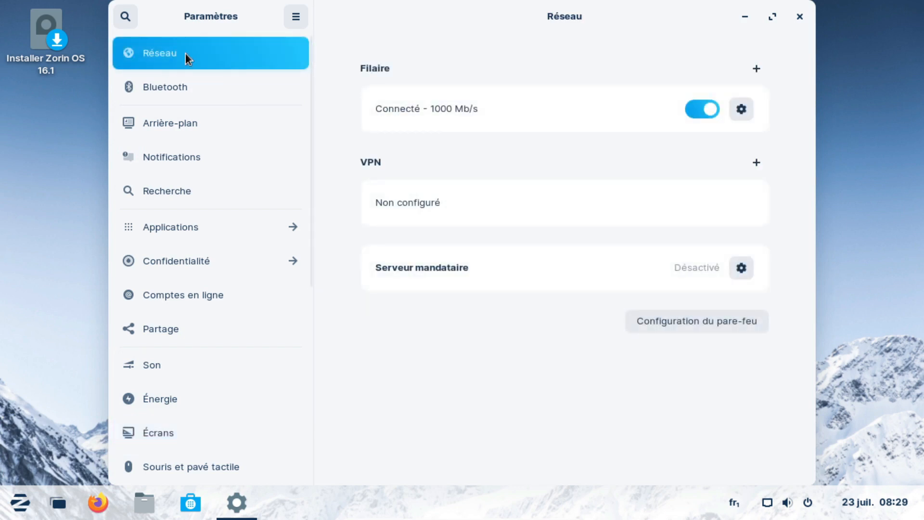
pyautogui.click(172, 85)
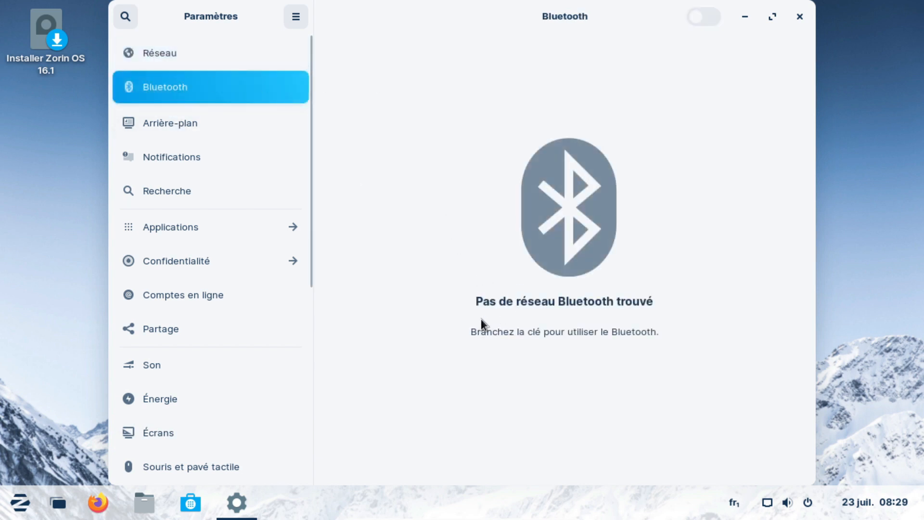
# Look through the wallpapers offered in the Arrière-plan settings.
pyautogui.click(208, 115)
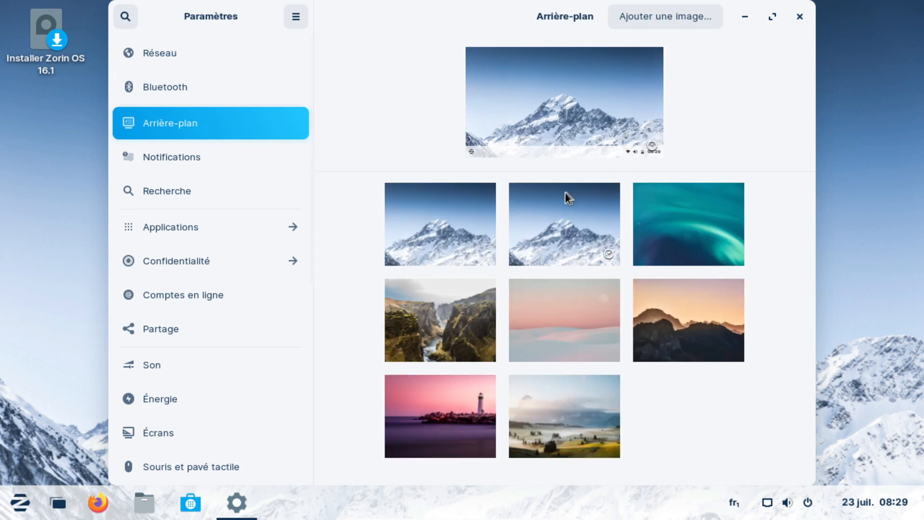
pyautogui.scroll(-4, 472, 247)
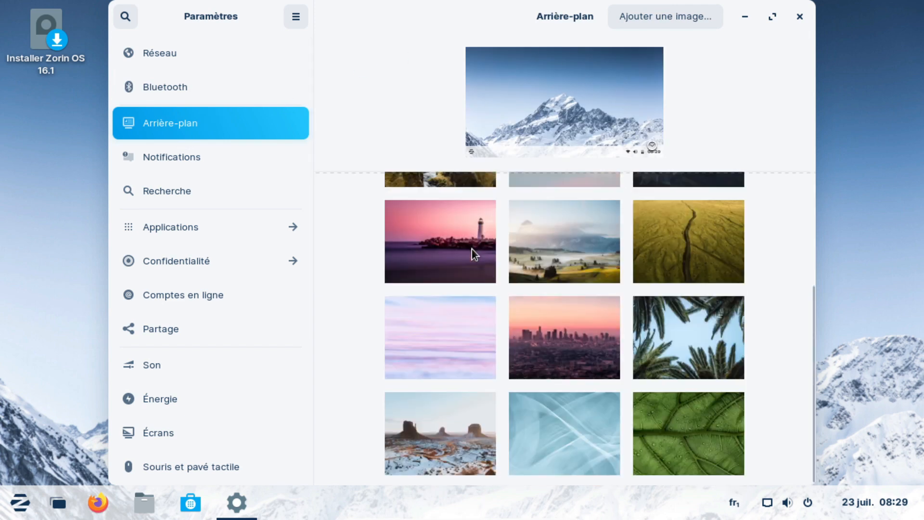
pyautogui.scroll(-2, 471, 250)
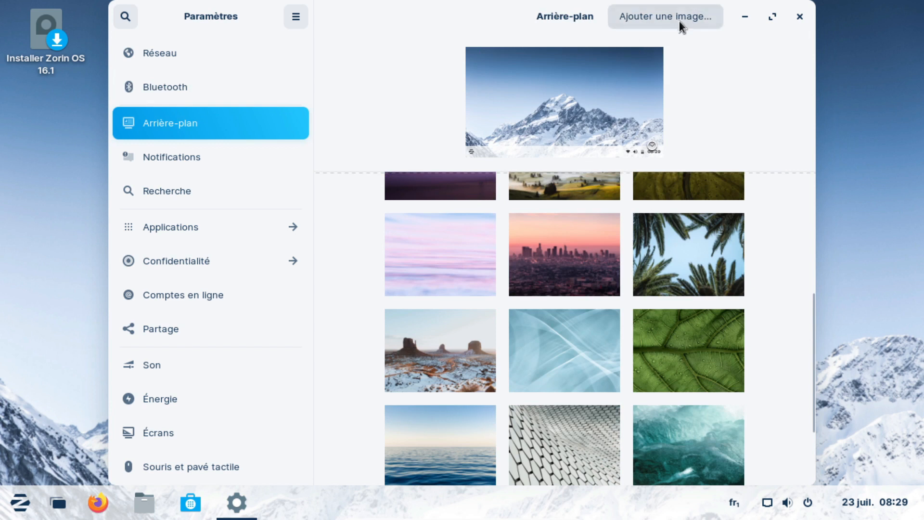
# Examine the per-application lists in the Notifications and Recherche settings.
pyautogui.click(178, 167)
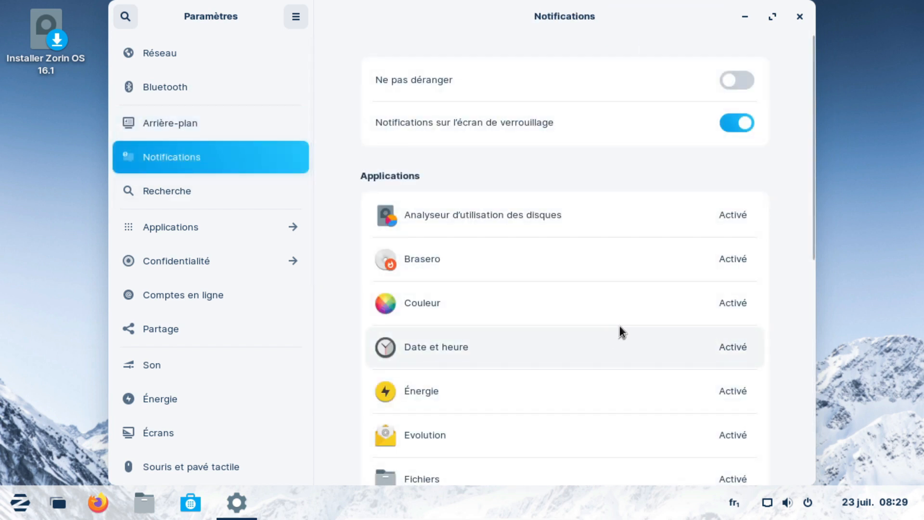
pyautogui.scroll(-2, 619, 323)
pyautogui.scroll(-10, 605, 281)
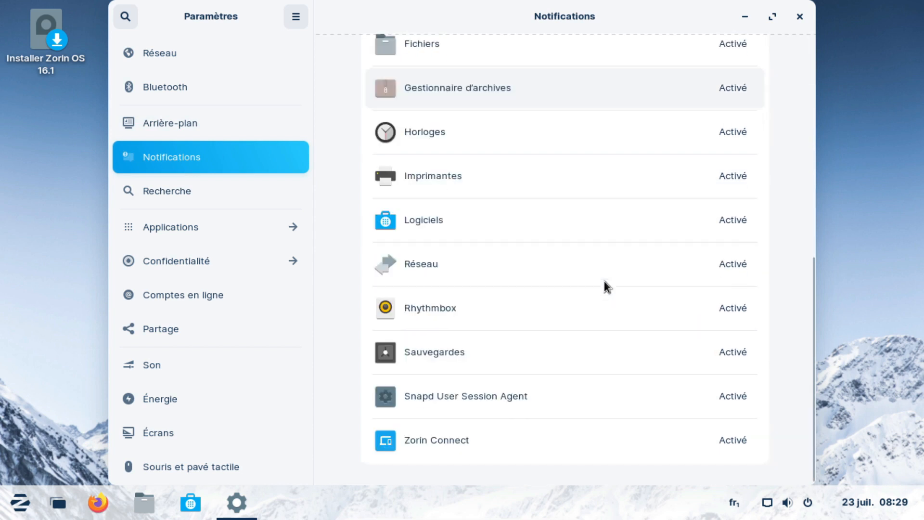
pyautogui.click(163, 190)
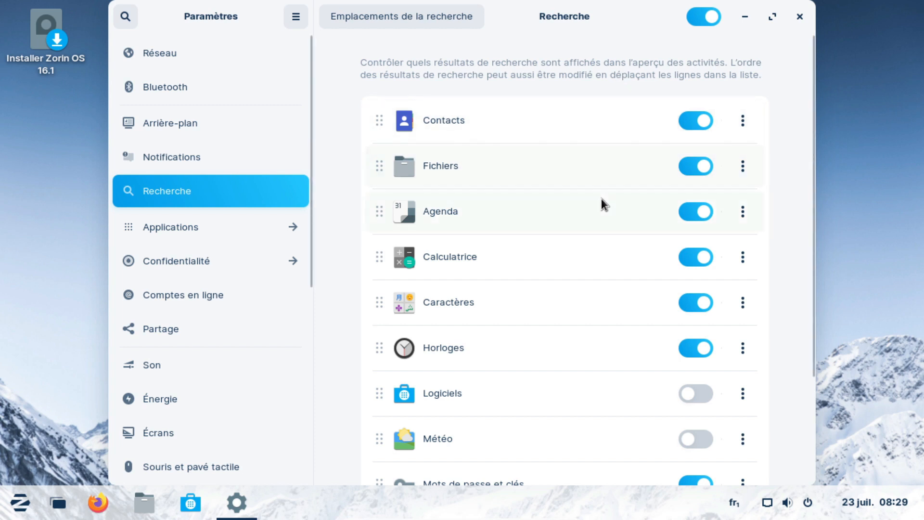
pyautogui.scroll(-3, 595, 195)
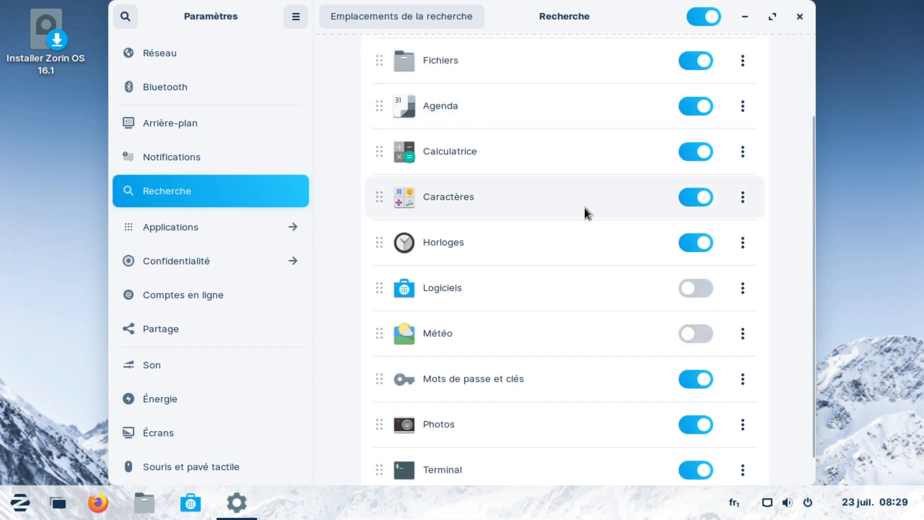
# View the Applications settings, including the entries for Caractères and Cartes, and return to the main settings list.
pyautogui.click(149, 223)
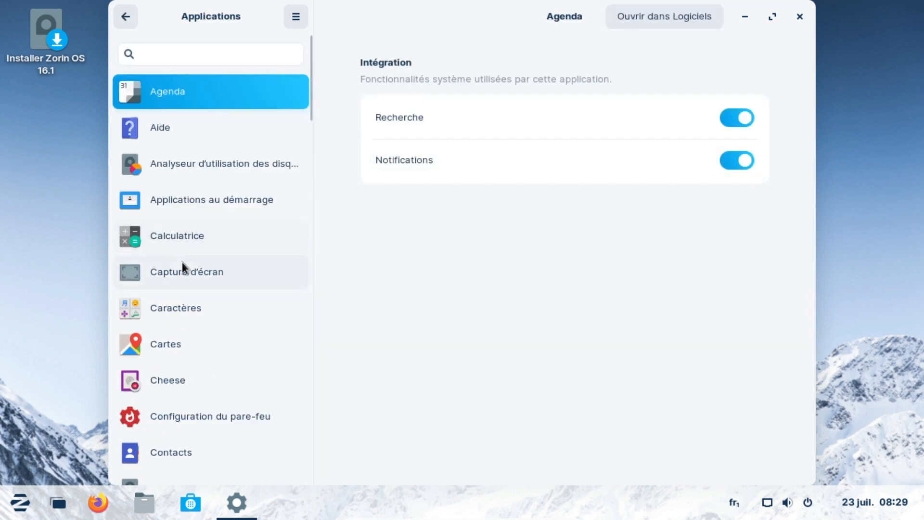
pyautogui.scroll(-3, 190, 202)
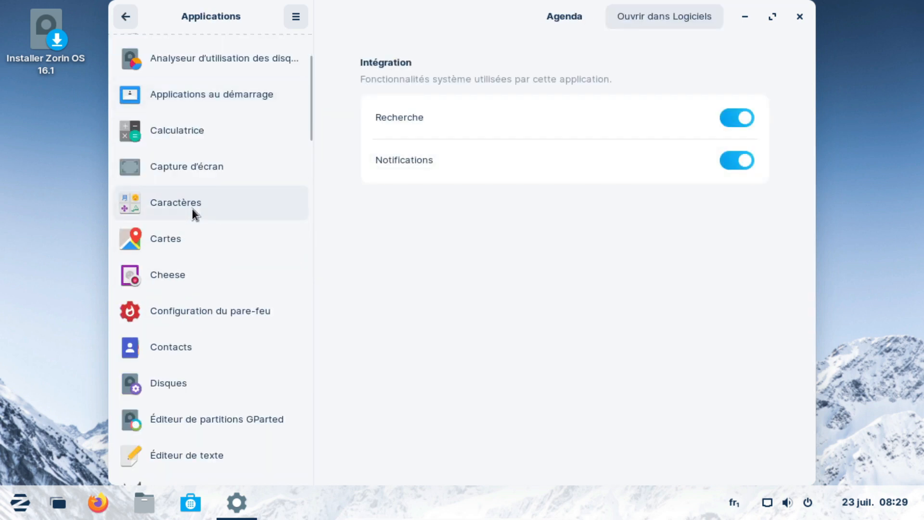
pyautogui.click(193, 209)
pyautogui.click(195, 243)
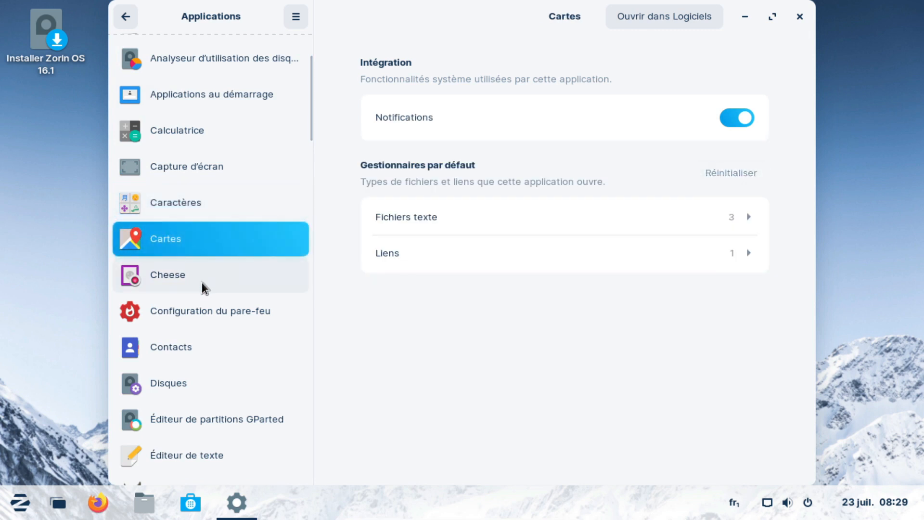
pyautogui.click(124, 15)
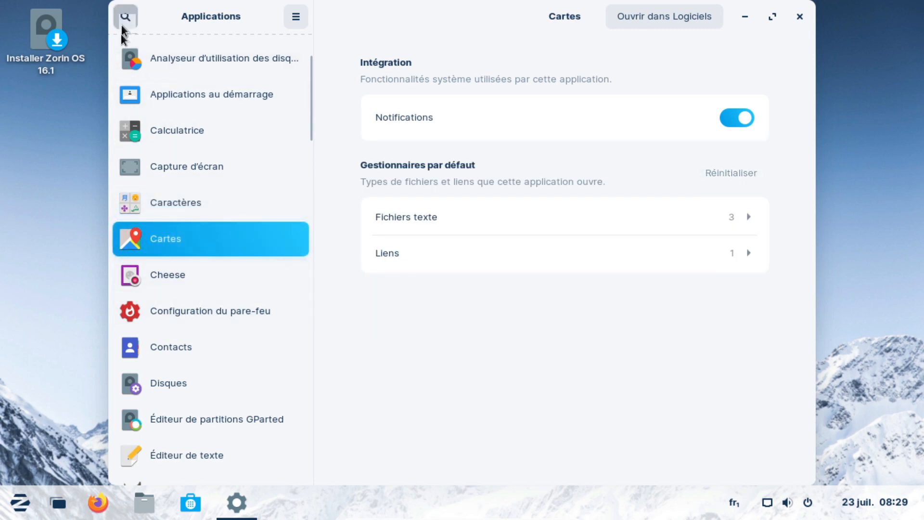
# View the Connectivité and Services de localisation pages in the Confidentialité settings and return to the main list.
pyautogui.click(201, 149)
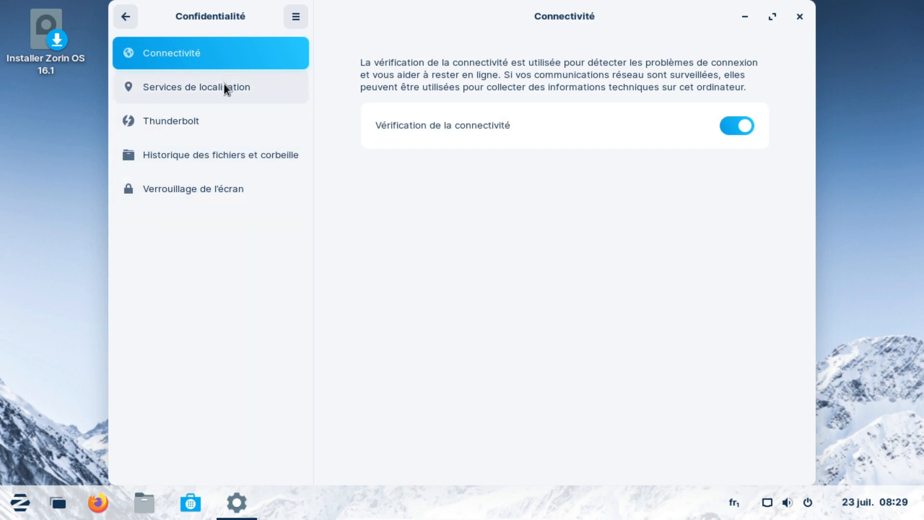
pyautogui.click(192, 74)
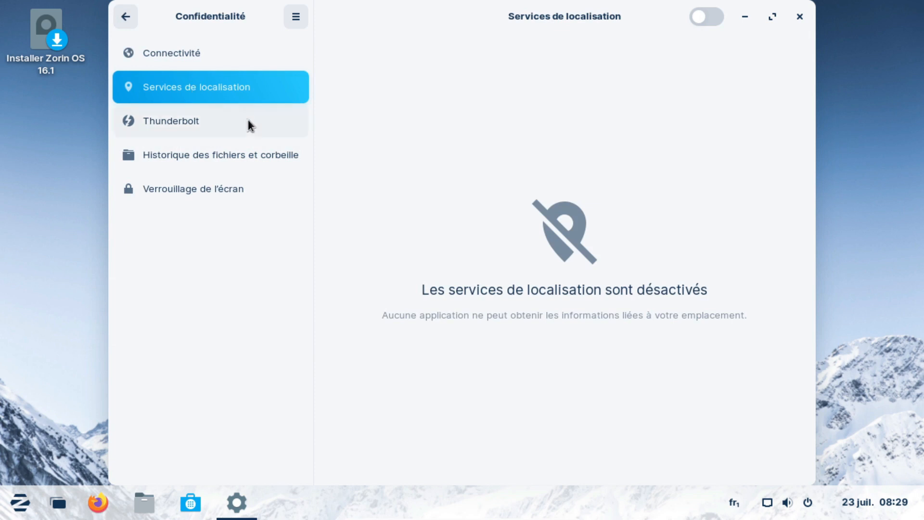
pyautogui.click(123, 16)
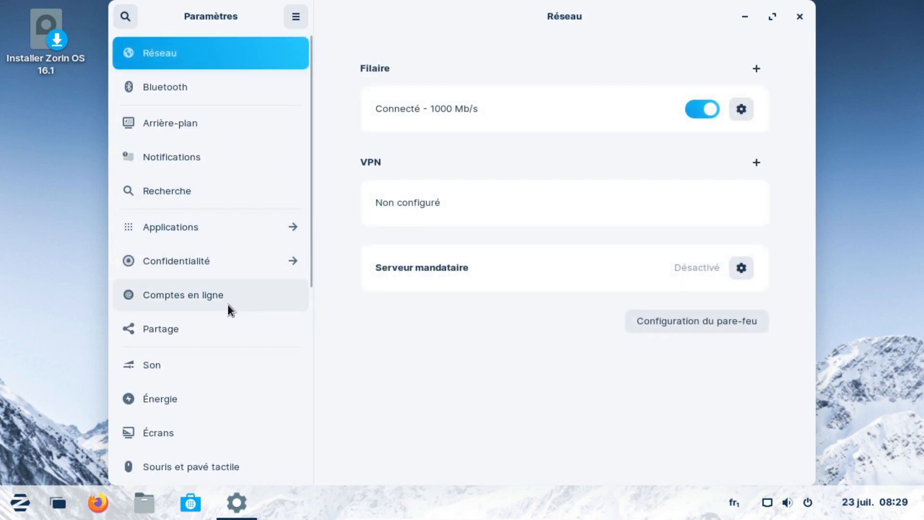
# Examine the Son settings from system volume to alert sounds, and view the Énergie settings.
pyautogui.scroll(-2, 228, 308)
pyautogui.click(208, 312)
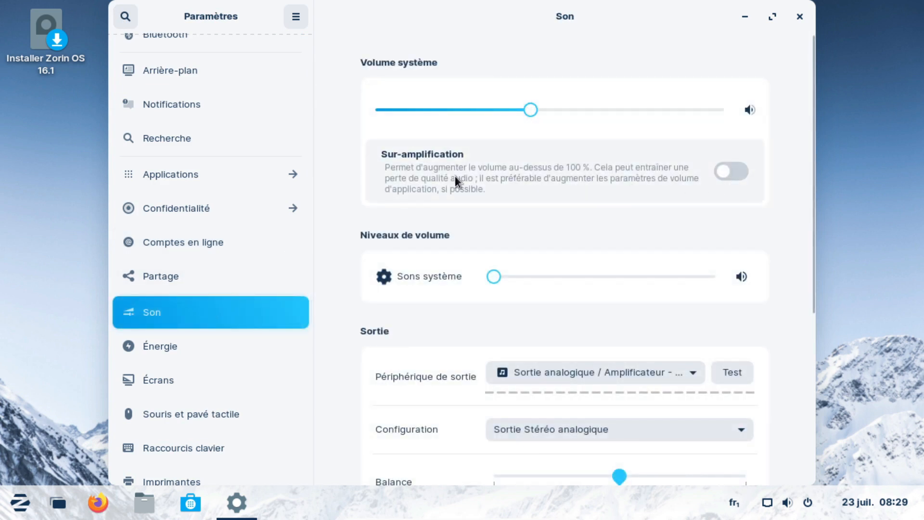
pyautogui.scroll(-4, 477, 183)
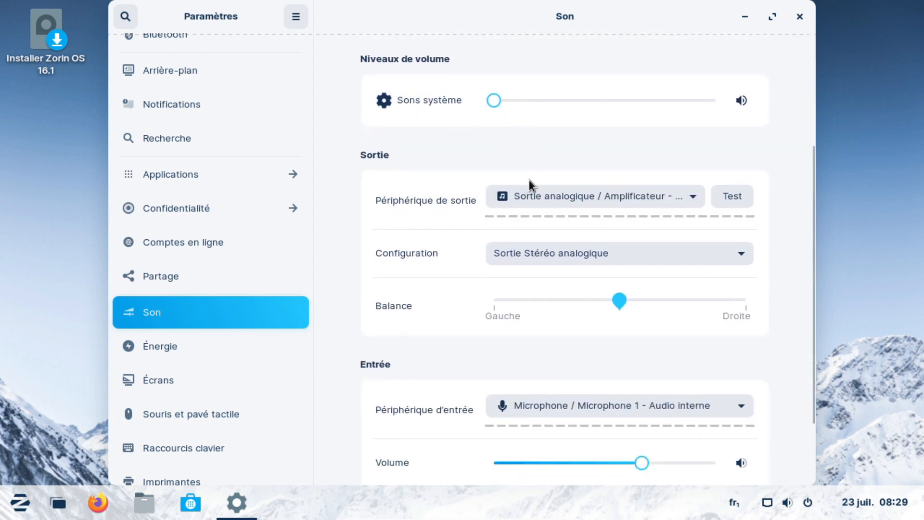
pyautogui.scroll(-2, 522, 220)
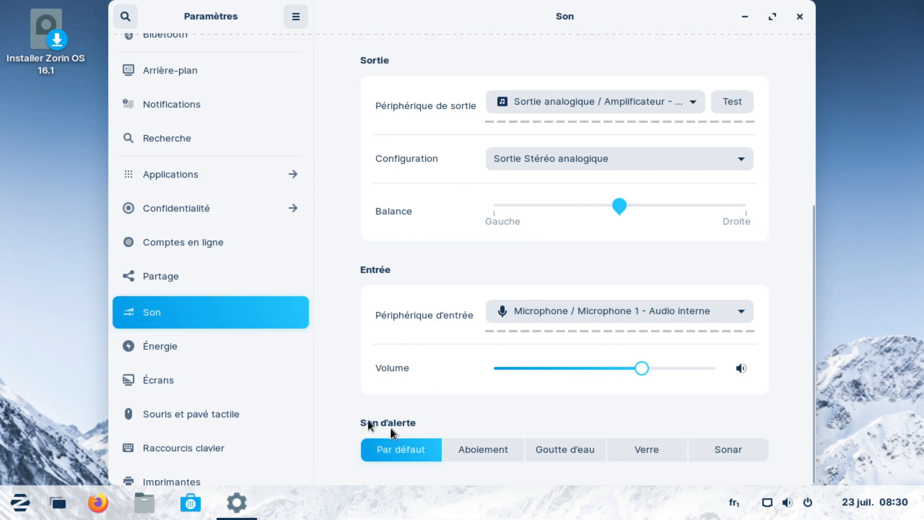
pyautogui.click(200, 354)
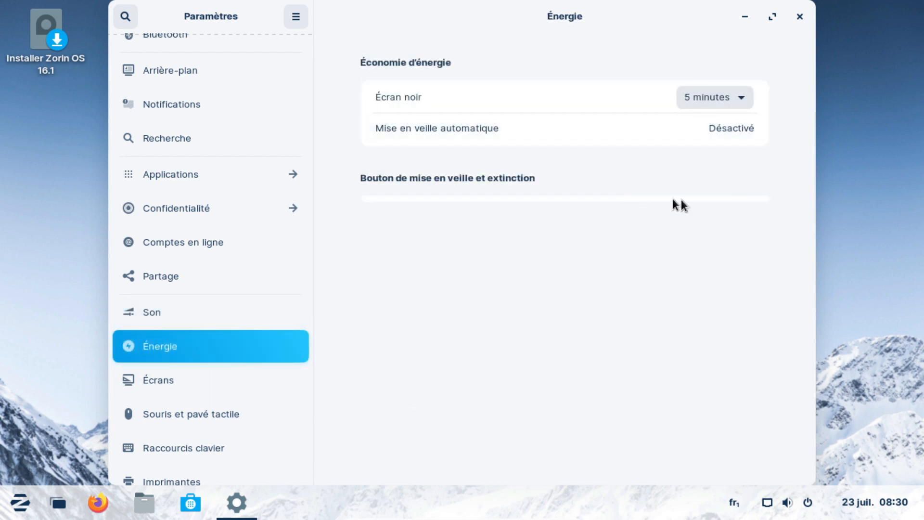
# Turn on Mode nuit in the Écrans settings and set its schedule to Horaire manuel.
pyautogui.click(193, 380)
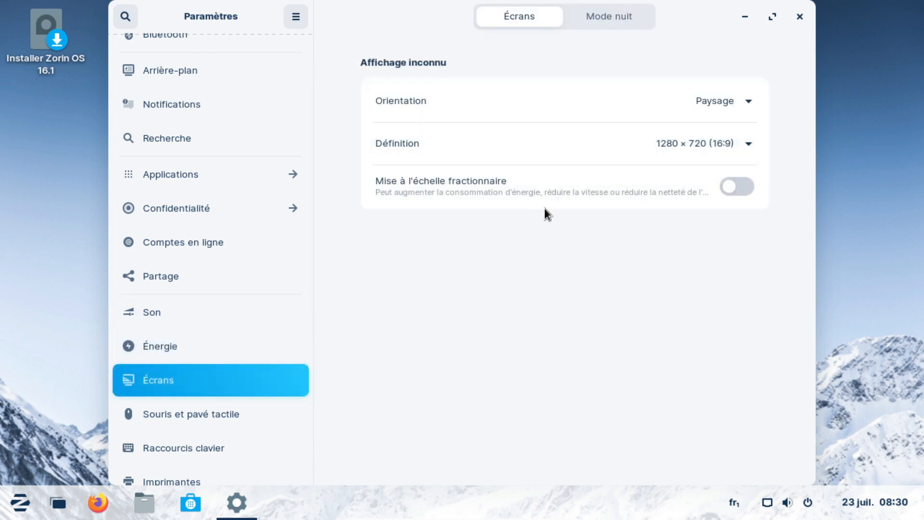
pyautogui.click(591, 19)
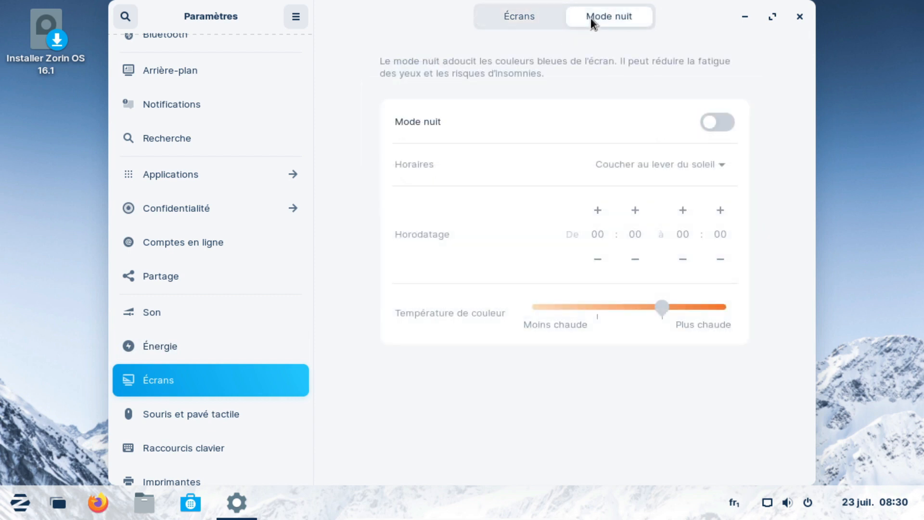
pyautogui.click(715, 124)
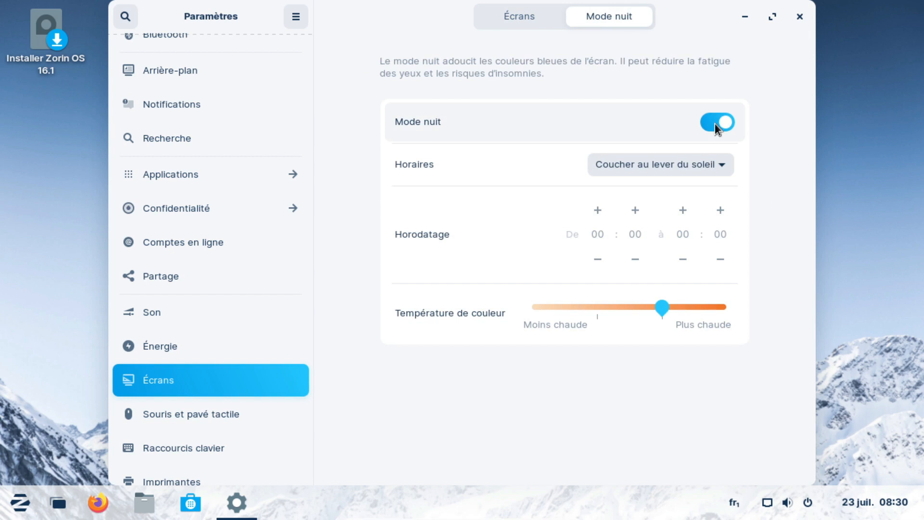
pyautogui.click(515, 10)
pyautogui.click(616, 13)
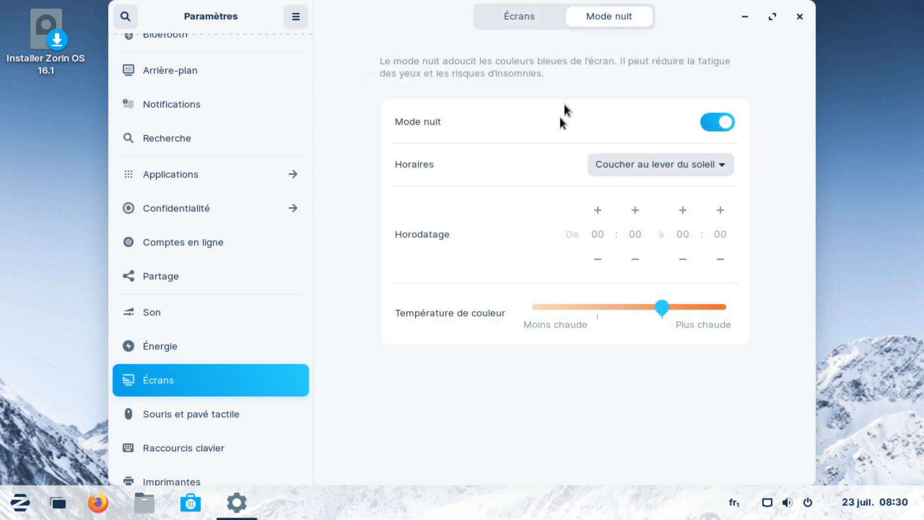
pyautogui.click(652, 175)
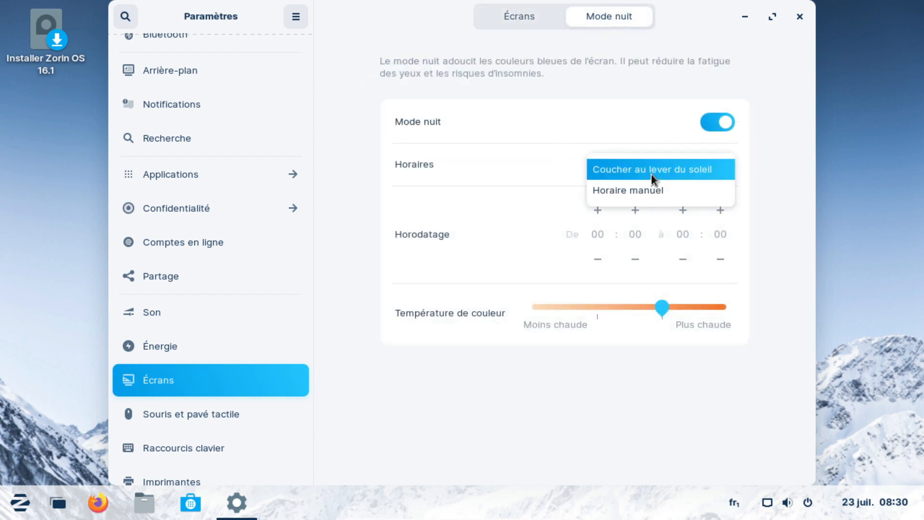
pyautogui.click(653, 190)
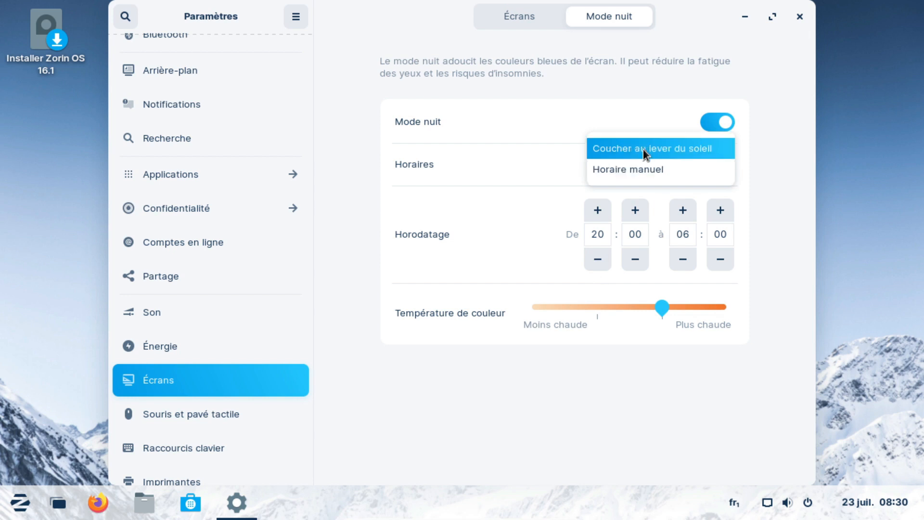
# Set the Mode nuit schedule to Coucher au lever du soleil.
pyautogui.click(643, 148)
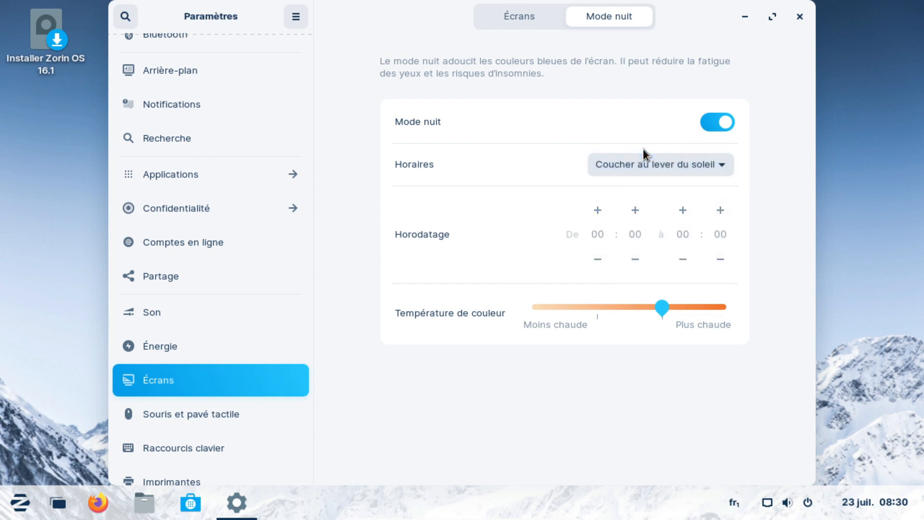
# View the Souris et pavé tactile, Raccourcis clavier and Imprimantes settings, and close the settings window.
pyautogui.click(197, 409)
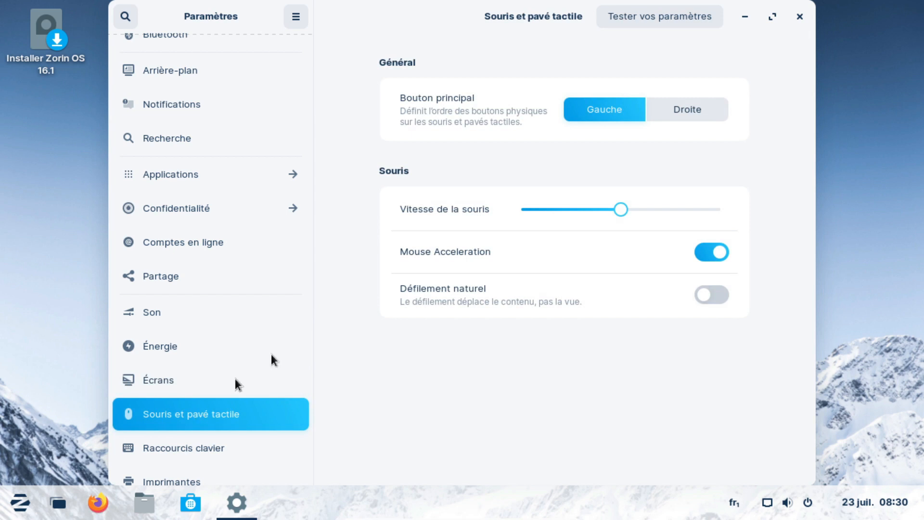
pyautogui.click(199, 449)
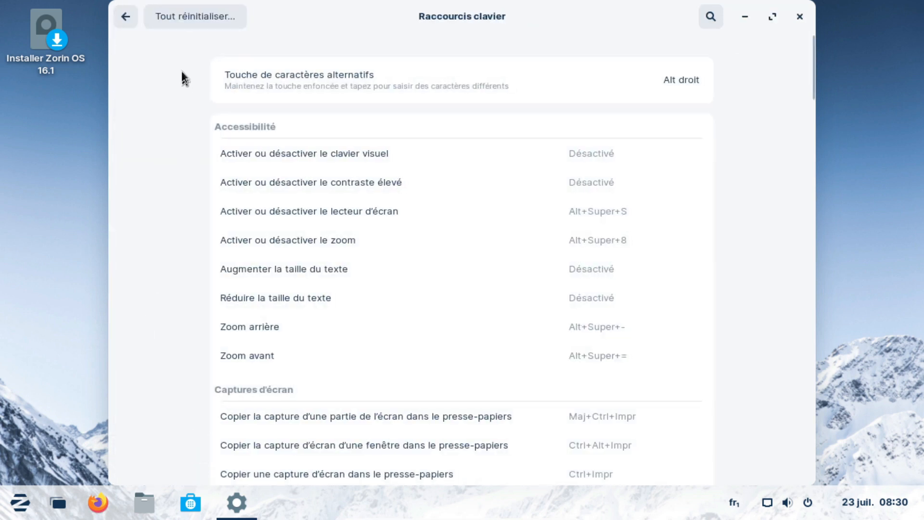
pyautogui.click(126, 16)
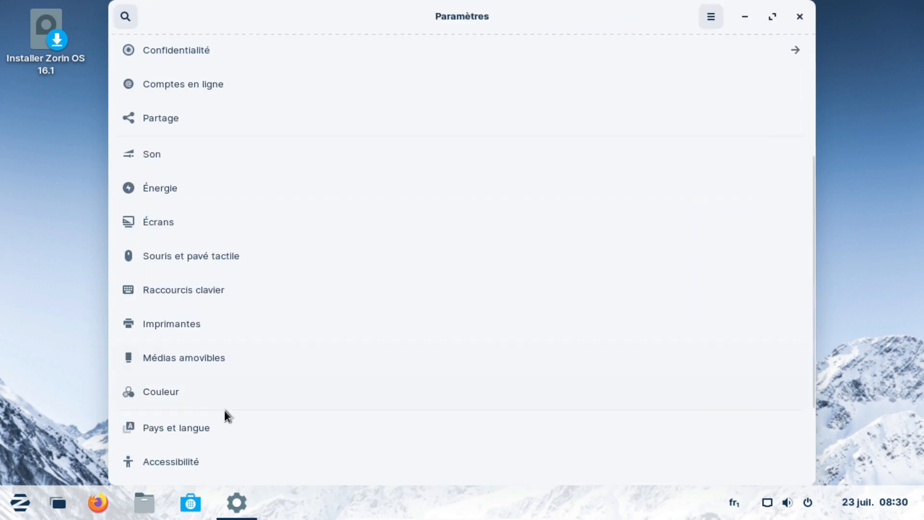
pyautogui.click(189, 323)
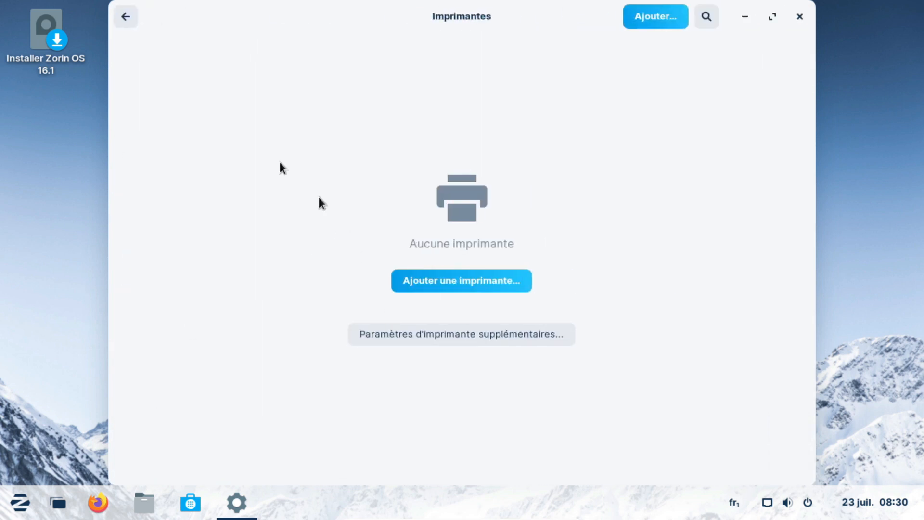
pyautogui.click(126, 17)
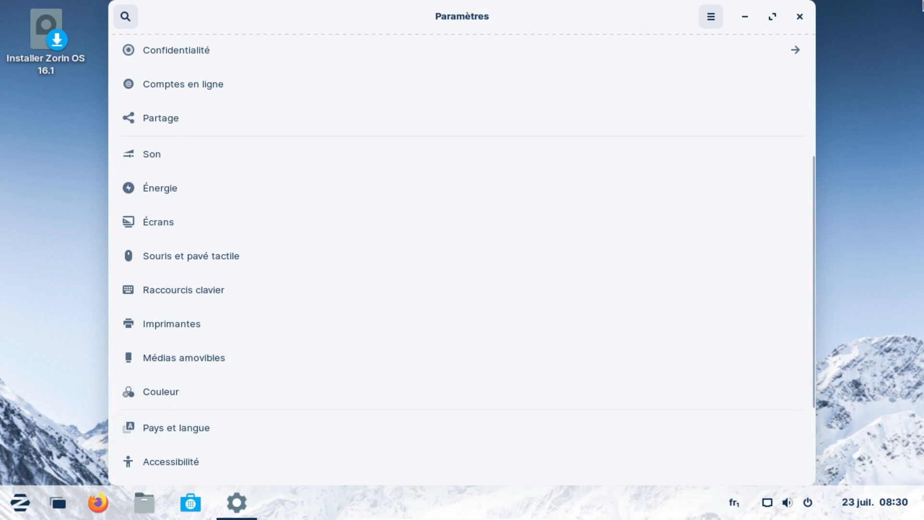
pyautogui.click(799, 17)
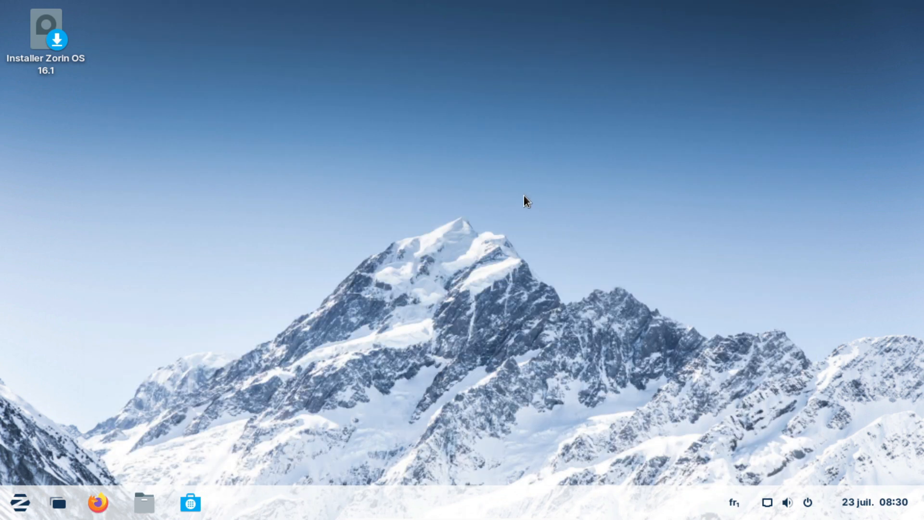
# Open Zorin Appearance and try the window-list, app-grid and top-bar desktop layouts, ending on the app-grid layout.
pyautogui.click(19, 502)
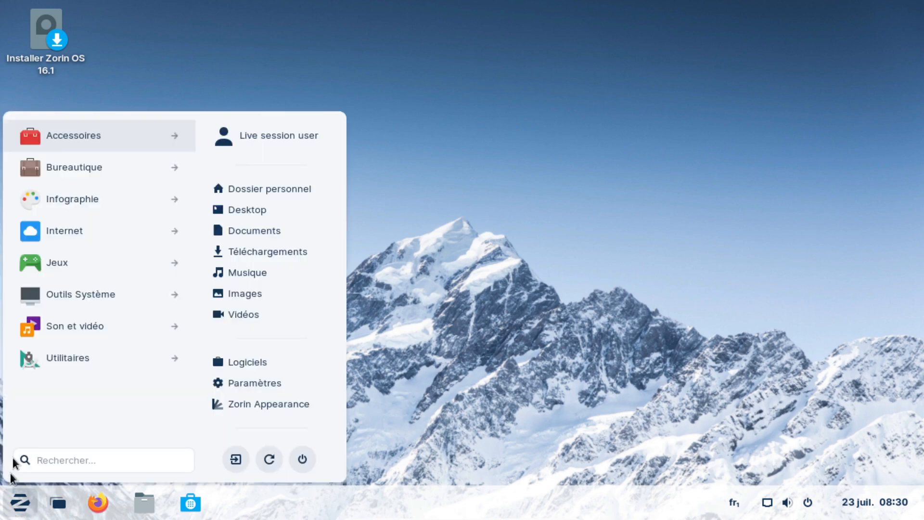
pyautogui.click(271, 403)
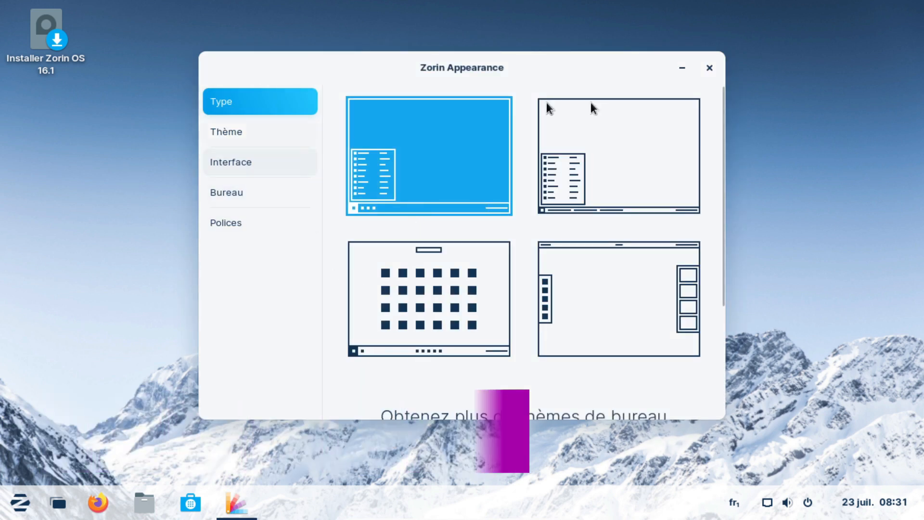
pyautogui.click(634, 145)
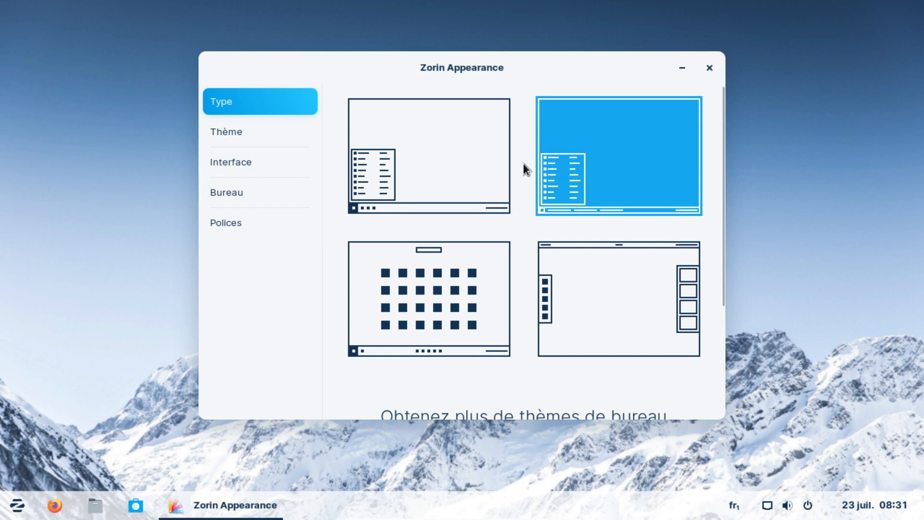
pyautogui.click(461, 279)
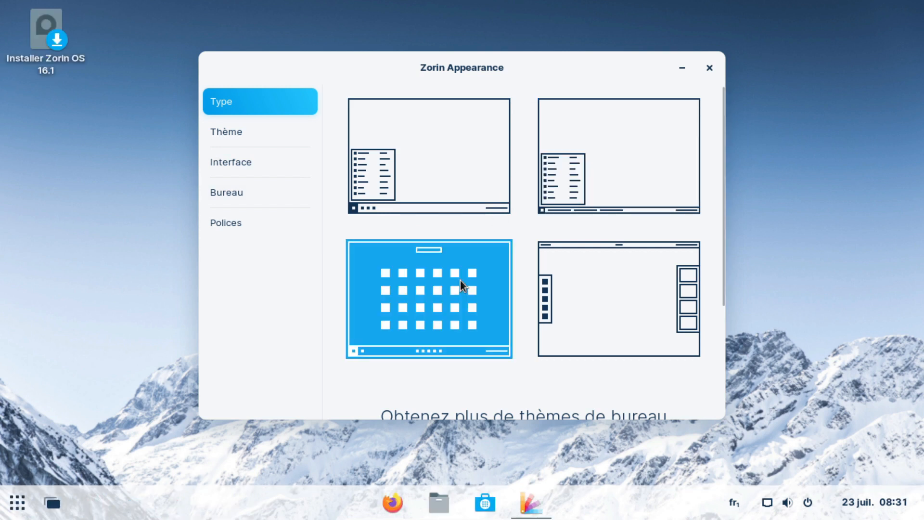
pyautogui.click(655, 287)
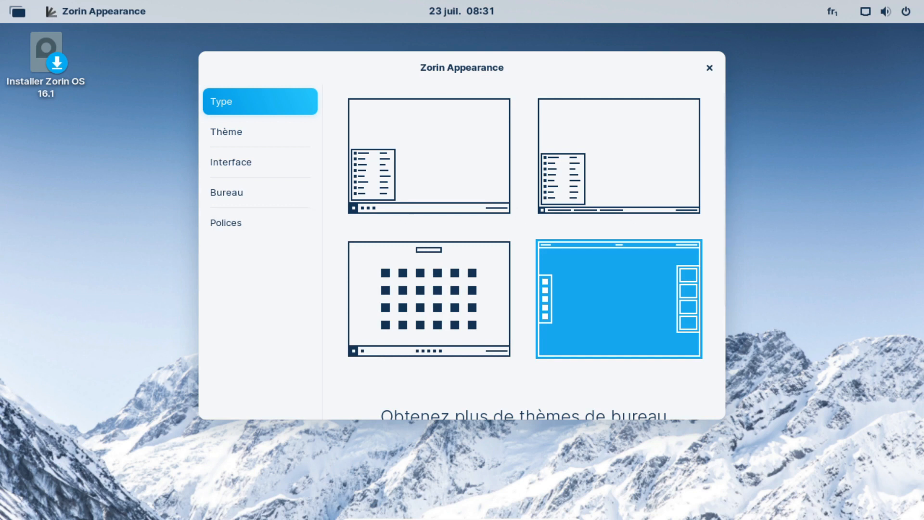
pyautogui.click(386, 285)
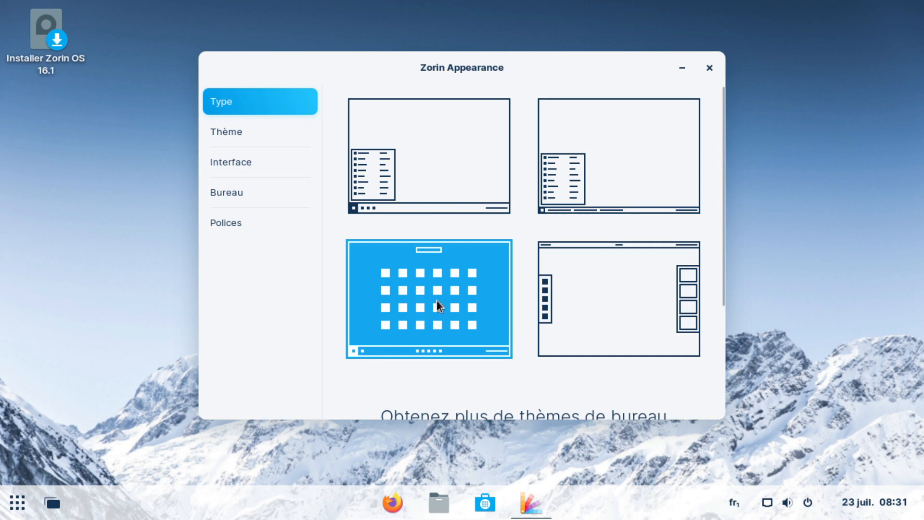
# View the full-screen application grid, try the window-list taskbar layout again, and switch back to the app-grid layout.
pyautogui.click(20, 505)
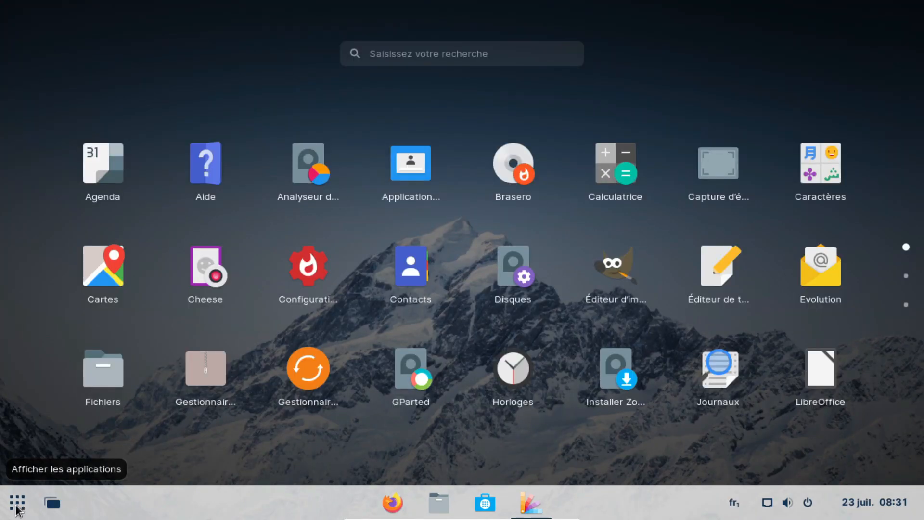
pyautogui.click(17, 506)
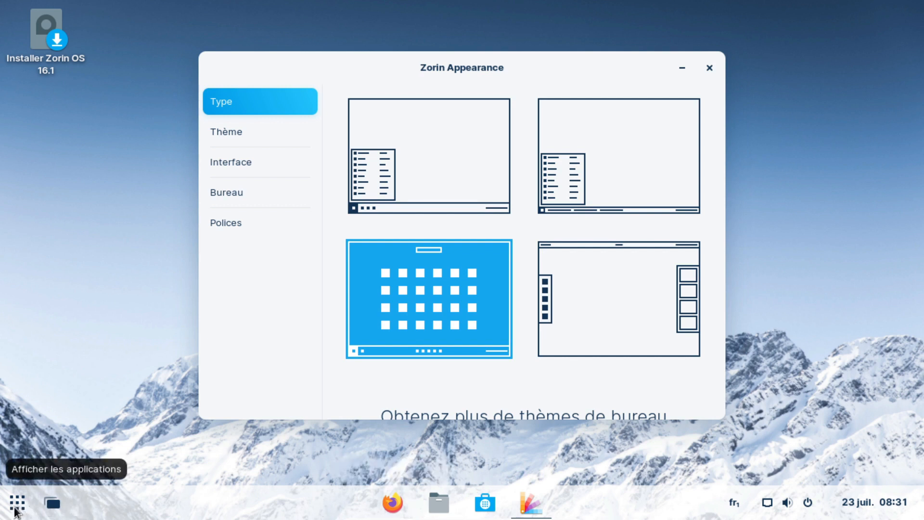
pyautogui.click(617, 173)
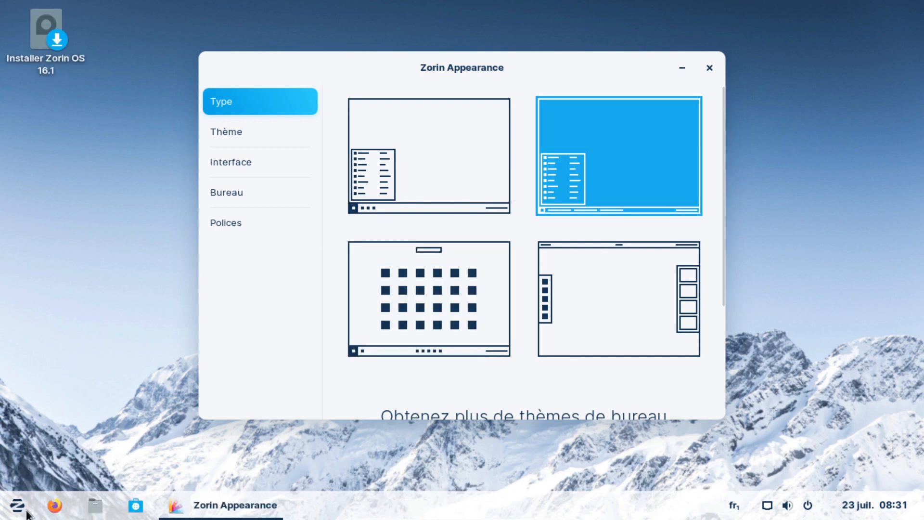
pyautogui.click(25, 511)
pyautogui.click(417, 292)
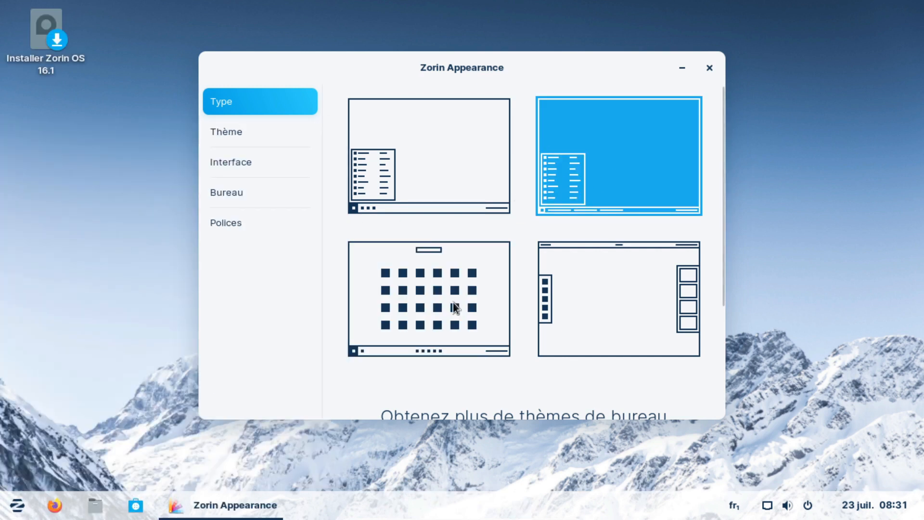
pyautogui.click(452, 305)
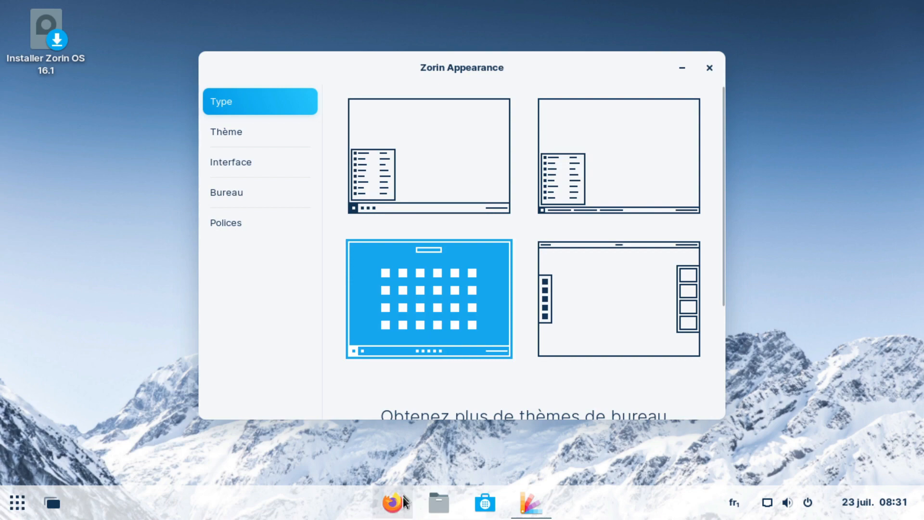
# Browse the full-screen application grid to its last page and close it.
pyautogui.click(18, 512)
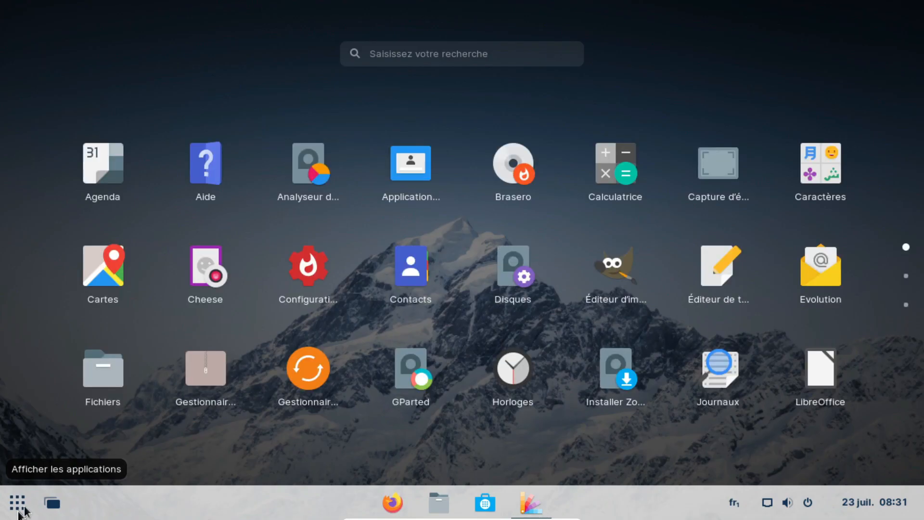
pyautogui.scroll(-2, 383, 286)
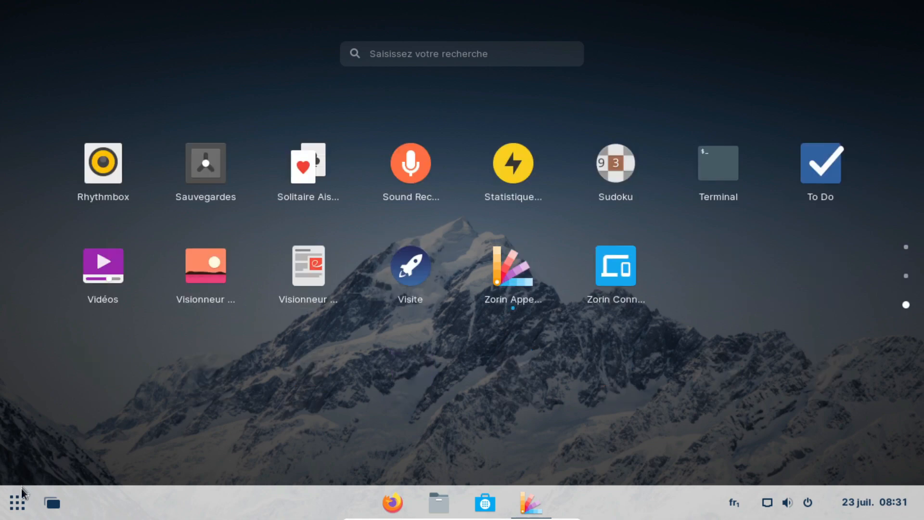
pyautogui.click(20, 500)
# In the Thème settings, try the automatic day/night Arrière-plan and the dark one.
pyautogui.click(245, 134)
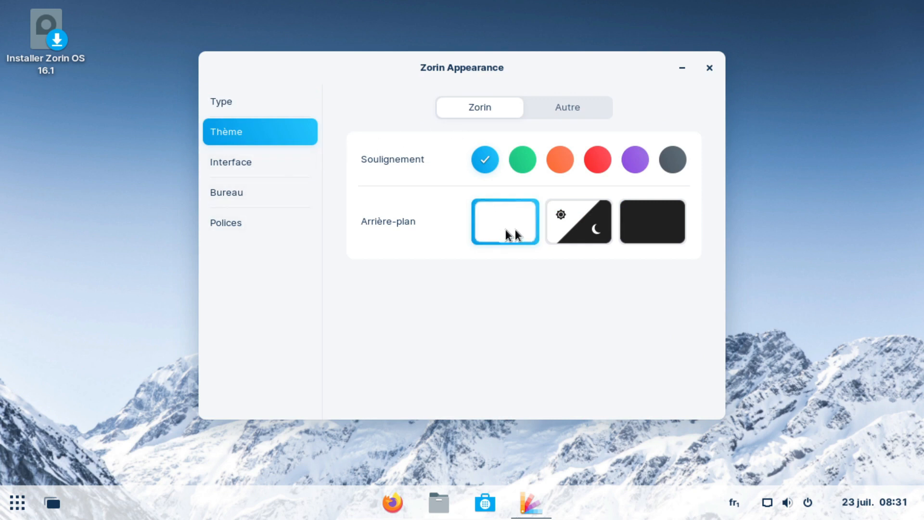
pyautogui.click(567, 229)
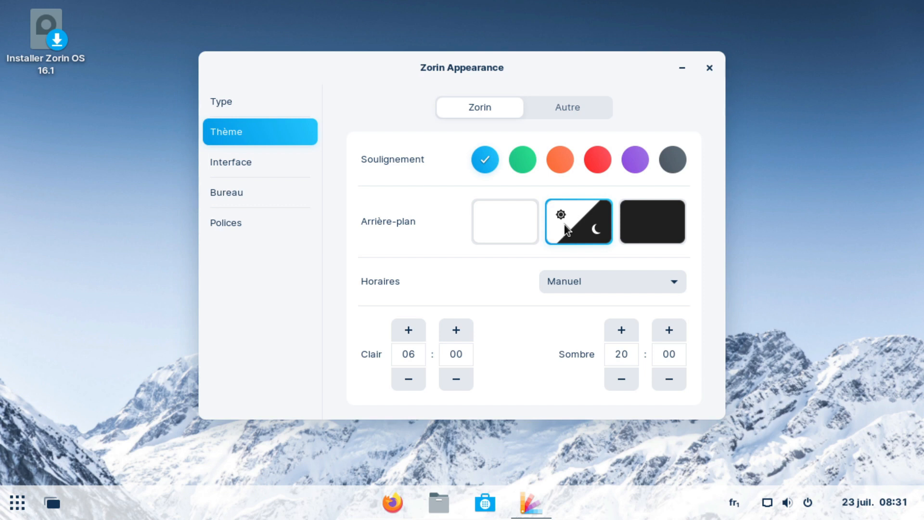
pyautogui.click(680, 230)
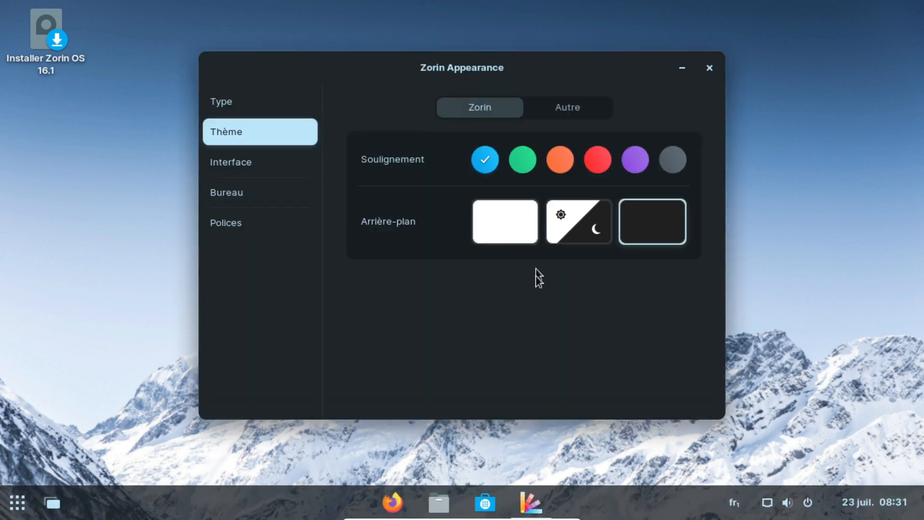
# Preview the dark theme in the application grid and the Dossier personnel window, and restore the light Arrière-plan.
pyautogui.click(23, 509)
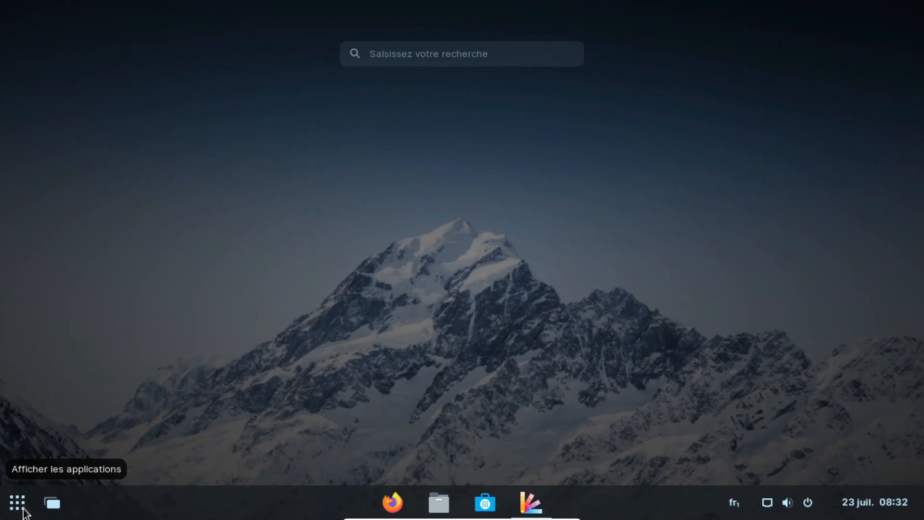
pyautogui.click(23, 511)
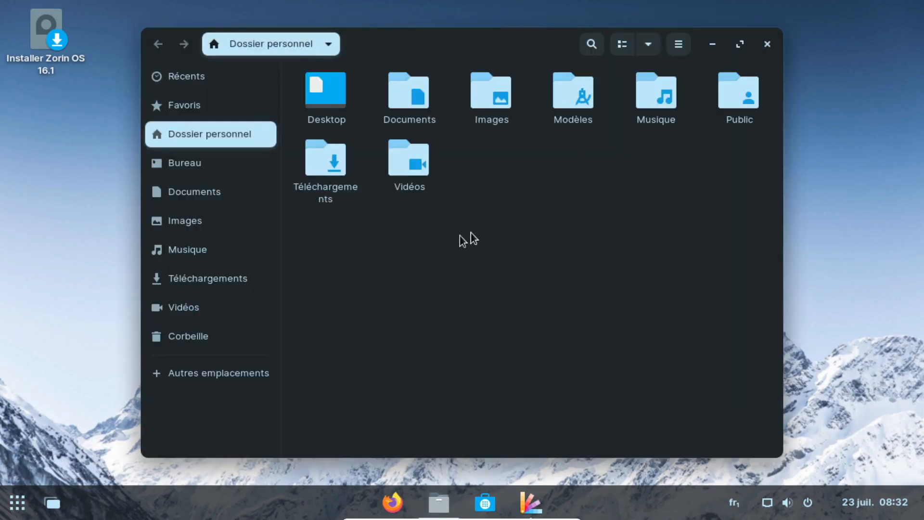
pyautogui.click(769, 44)
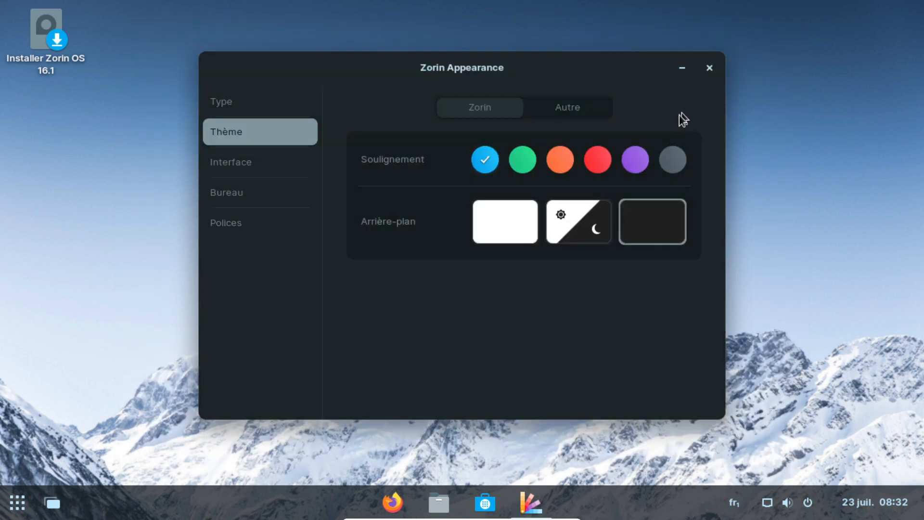
pyautogui.click(524, 225)
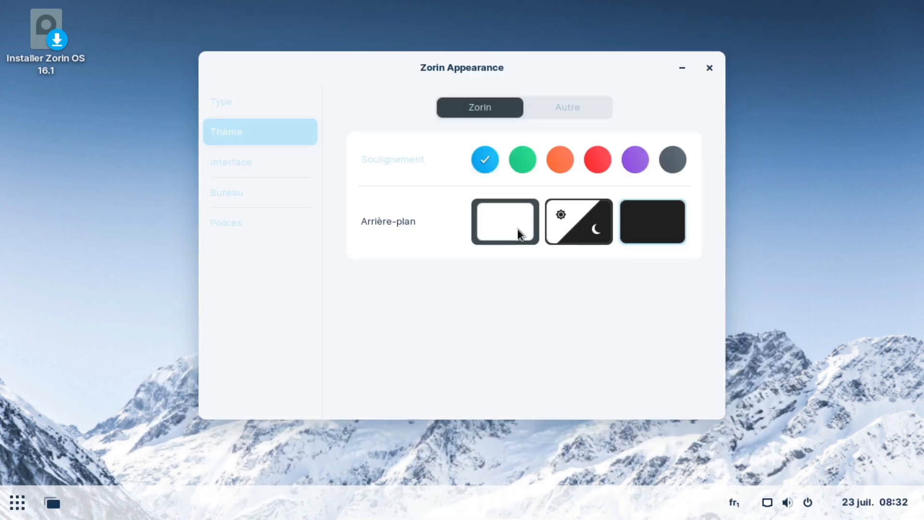
# View the Autre theme options and the available Applications themes without choosing one.
pyautogui.click(567, 101)
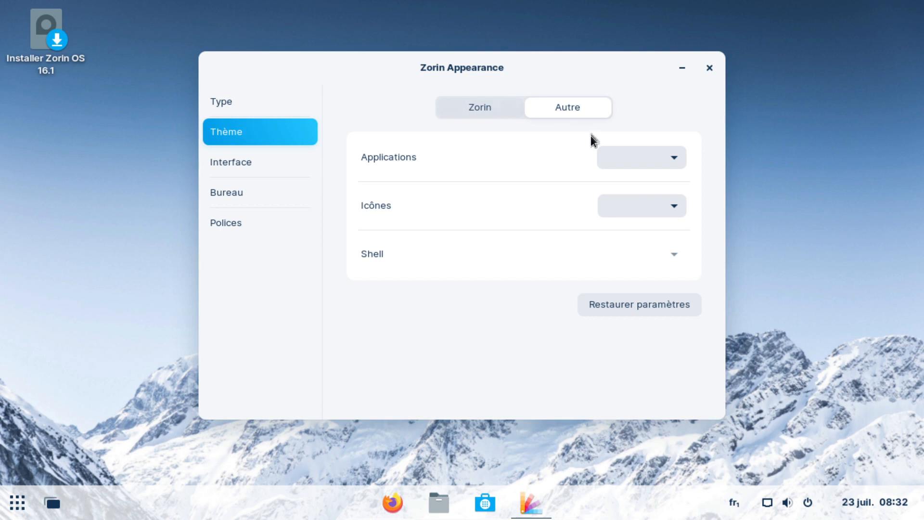
pyautogui.click(619, 149)
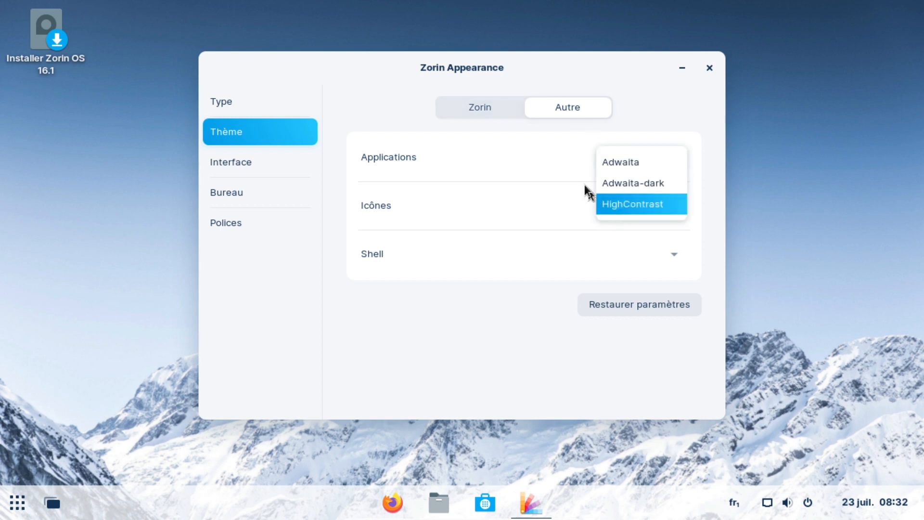
pyautogui.press('Escape')
# Turn on Mode gelée in the Interface settings, test its effect by moving the window, and turn it back off.
pyautogui.click(238, 164)
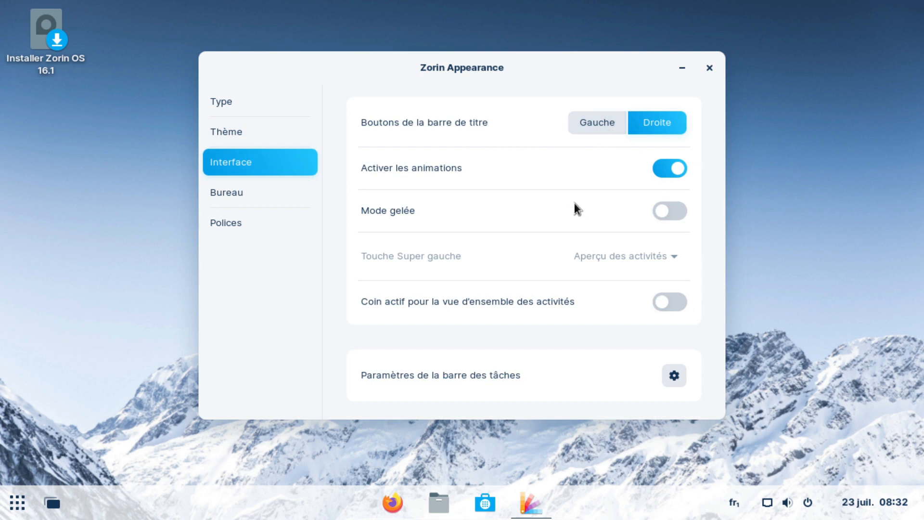
pyautogui.click(668, 212)
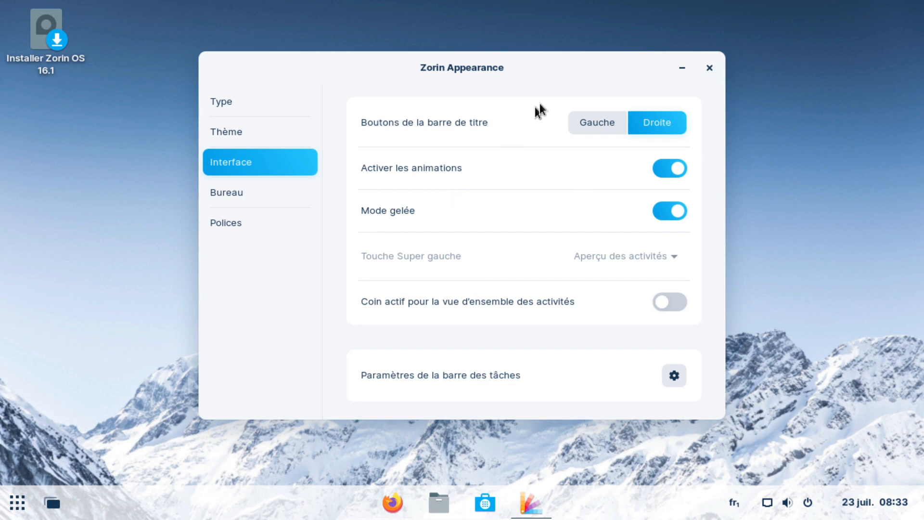
pyautogui.moveTo(426, 66); pyautogui.dragTo(334, 72)
pyautogui.moveTo(664, 74); pyautogui.dragTo(666, 74)
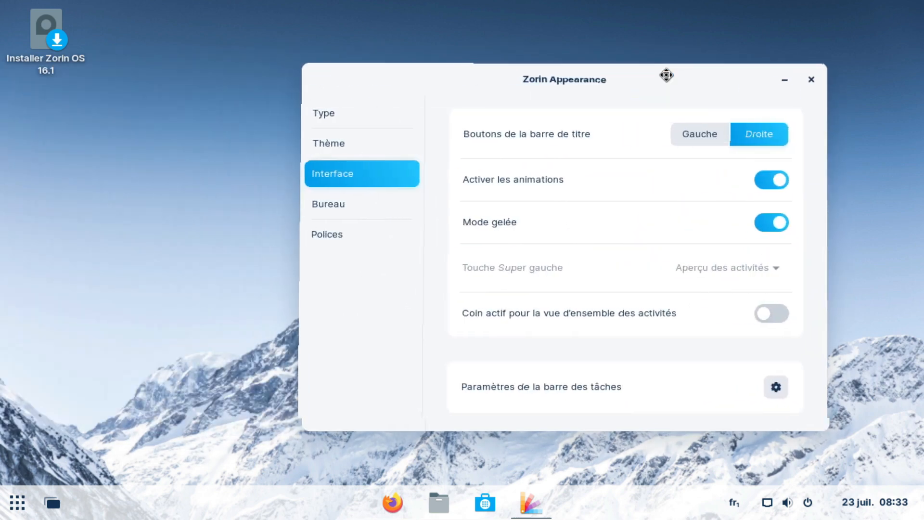
pyautogui.click(775, 223)
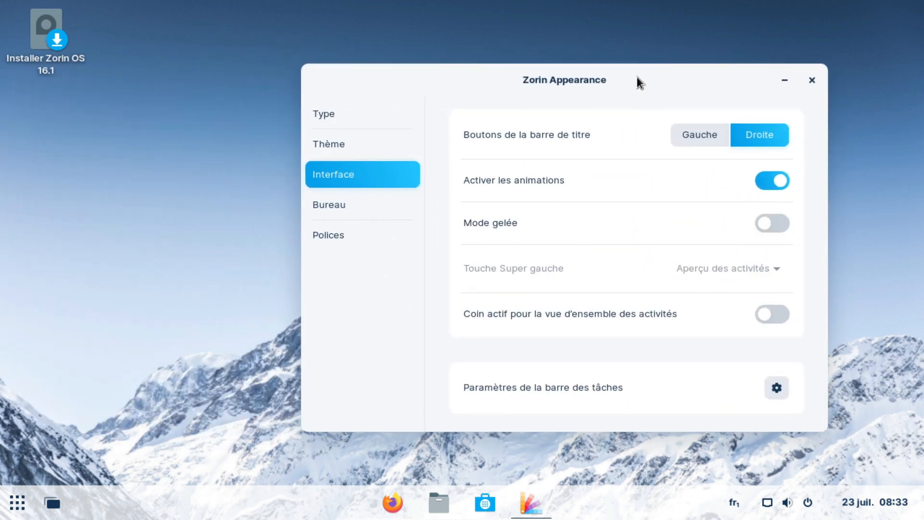
pyautogui.moveTo(586, 76); pyautogui.dragTo(516, 64)
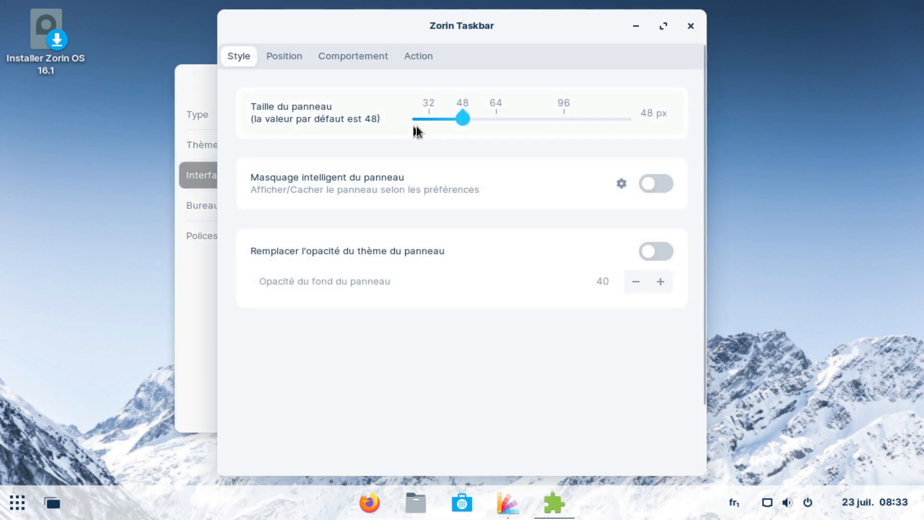
# Turn on Masquage intelligent du panneau in the Zorin Taskbar style settings.
pyautogui.click(652, 183)
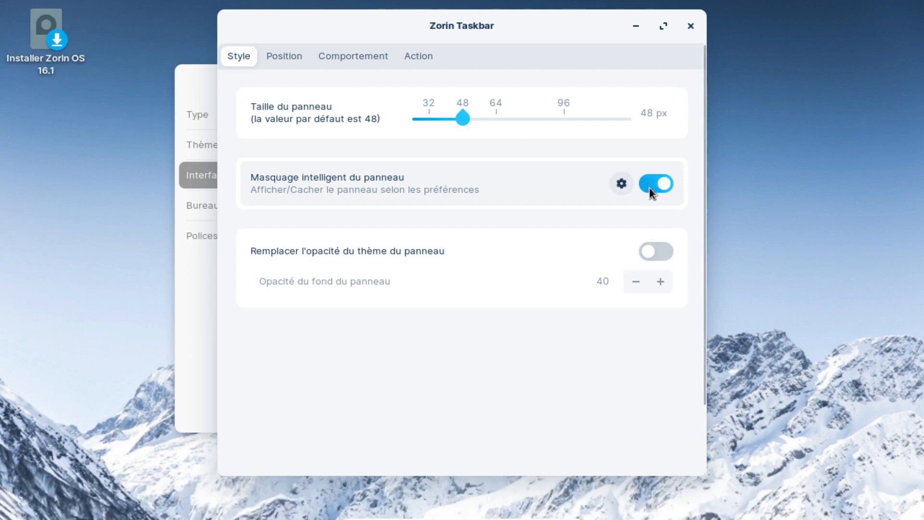
# Turn off Masquage intelligent du panneau and review the taskbar's Position settings down to the end of the element list.
pyautogui.click(650, 187)
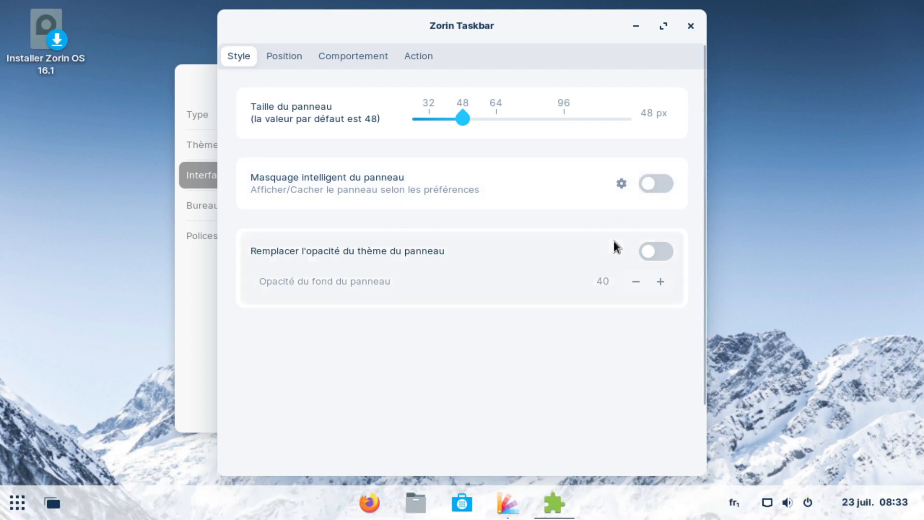
pyautogui.click(277, 62)
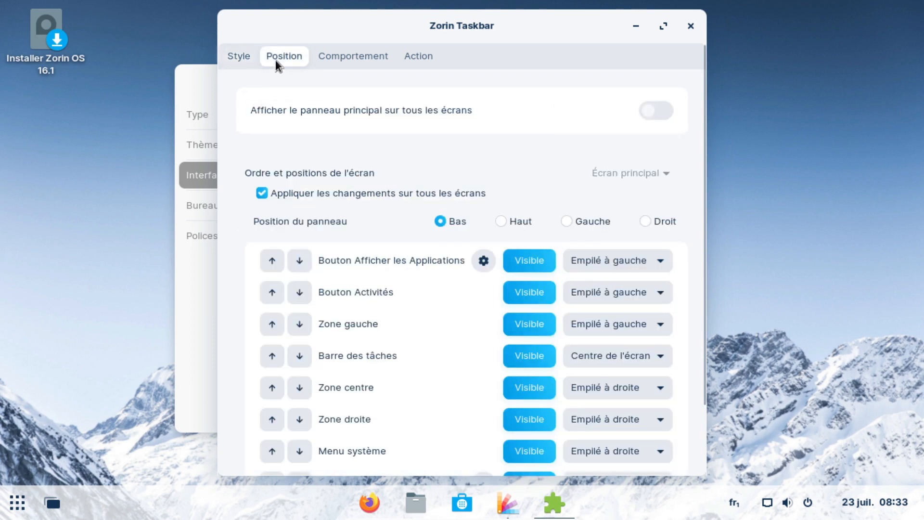
pyautogui.scroll(-3, 475, 307)
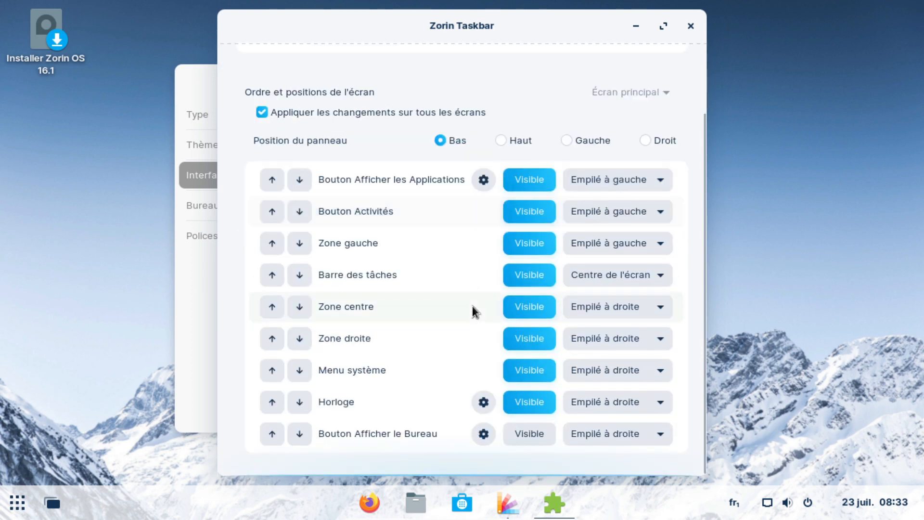
pyautogui.scroll(3, 471, 304)
# Turn on Afficher les aperçus des fenêtres lors du survol in the Comportement settings, view the Action settings and close Zorin Taskbar.
pyautogui.click(341, 60)
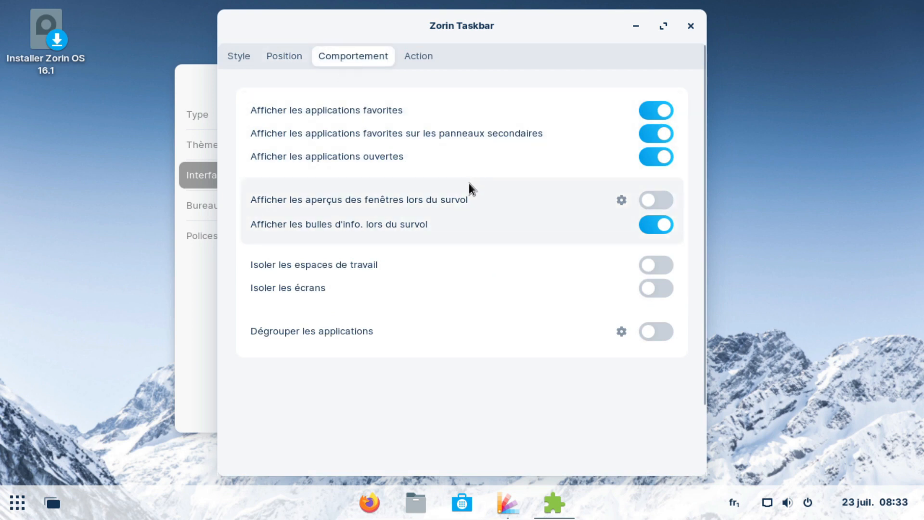
pyautogui.click(656, 201)
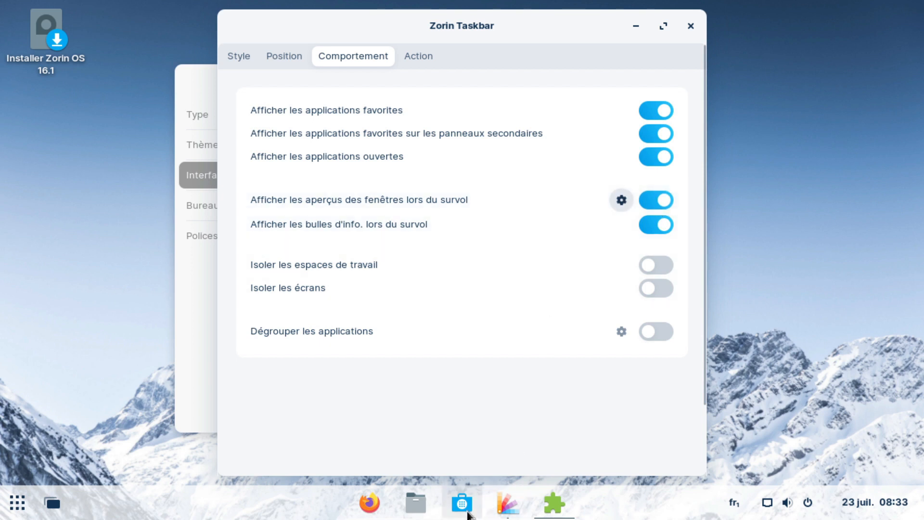
pyautogui.click(425, 54)
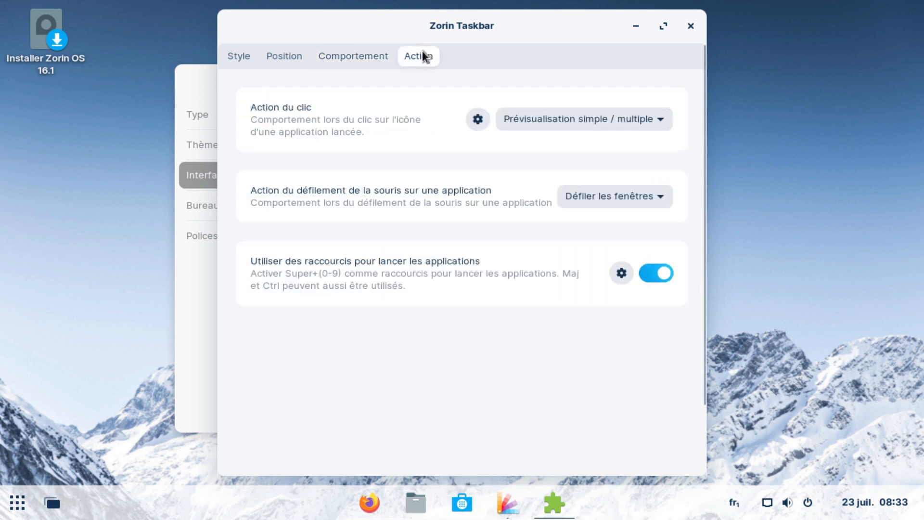
pyautogui.click(691, 25)
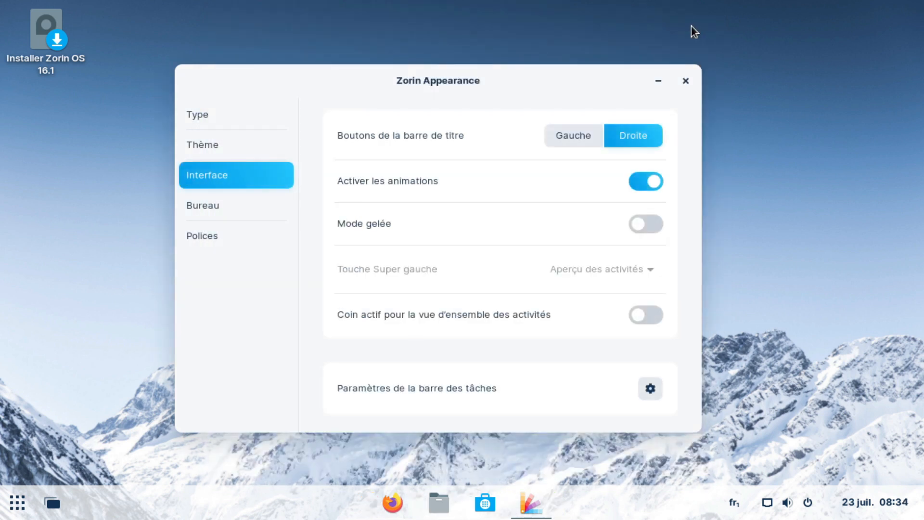
# Enable Corbeille, Volumes montés and Serveurs réseau as desktop icons after testing Dossier personnel, and close Zorin Appearance after viewing Polices.
pyautogui.click(237, 204)
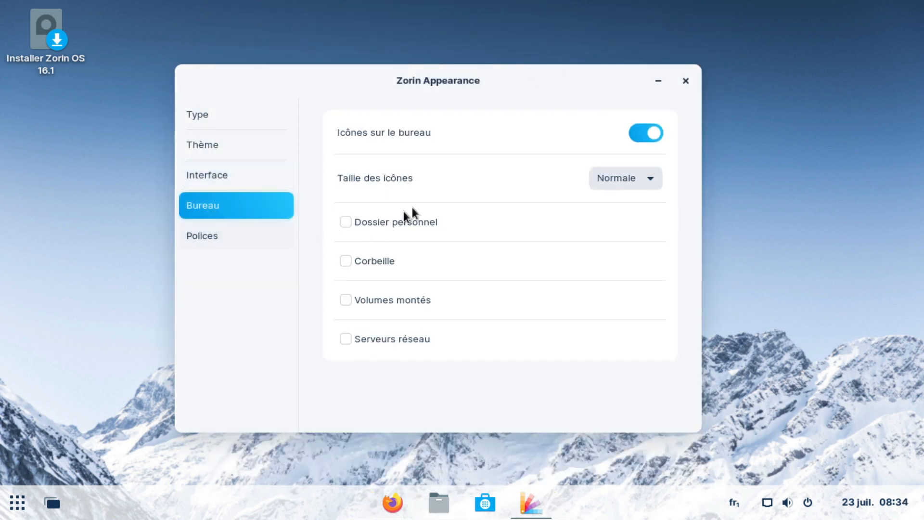
pyautogui.click(346, 222)
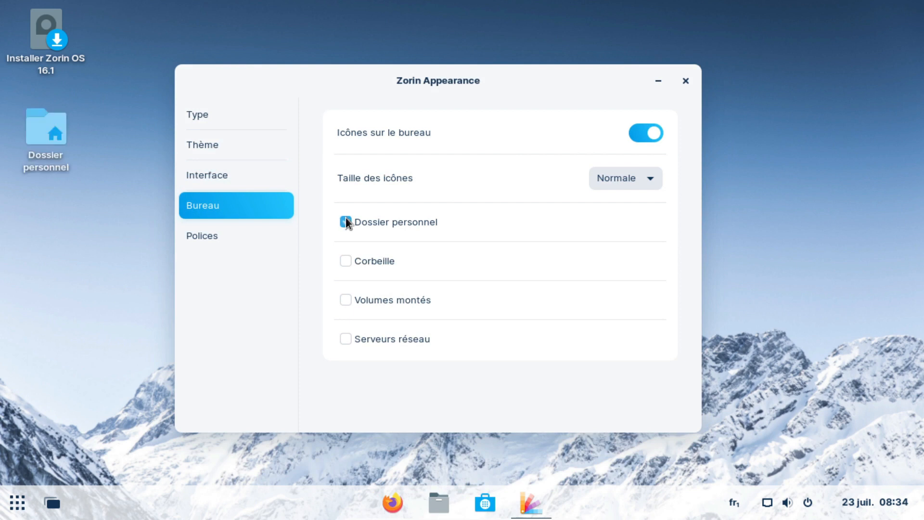
pyautogui.click(346, 222)
pyautogui.click(347, 260)
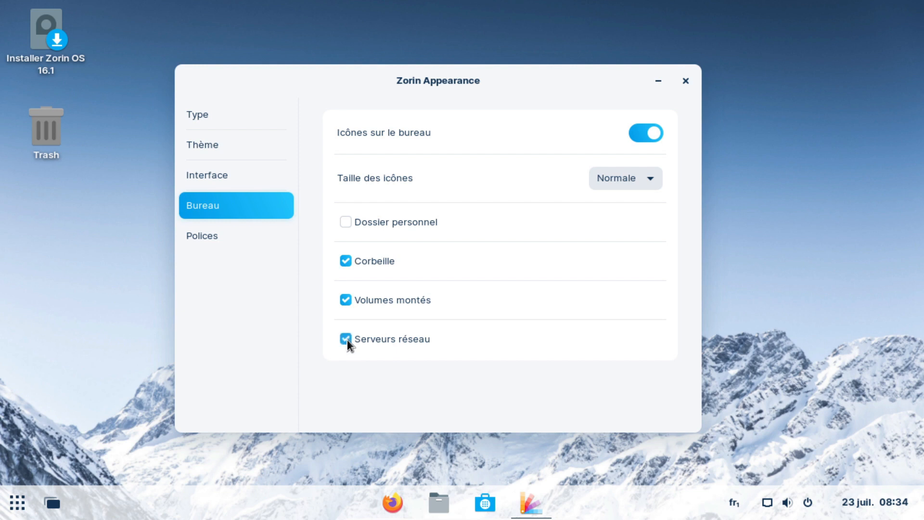
pyautogui.click(346, 299)
pyautogui.click(234, 236)
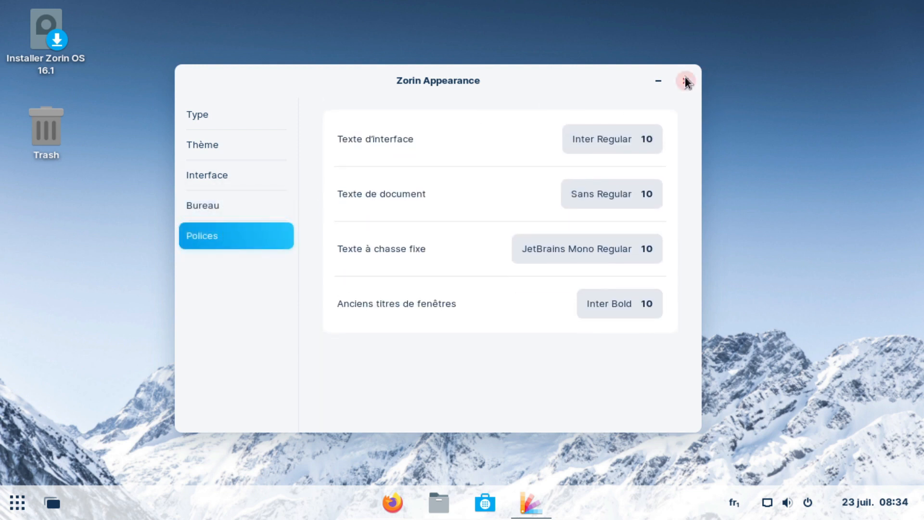
pyautogui.click(686, 80)
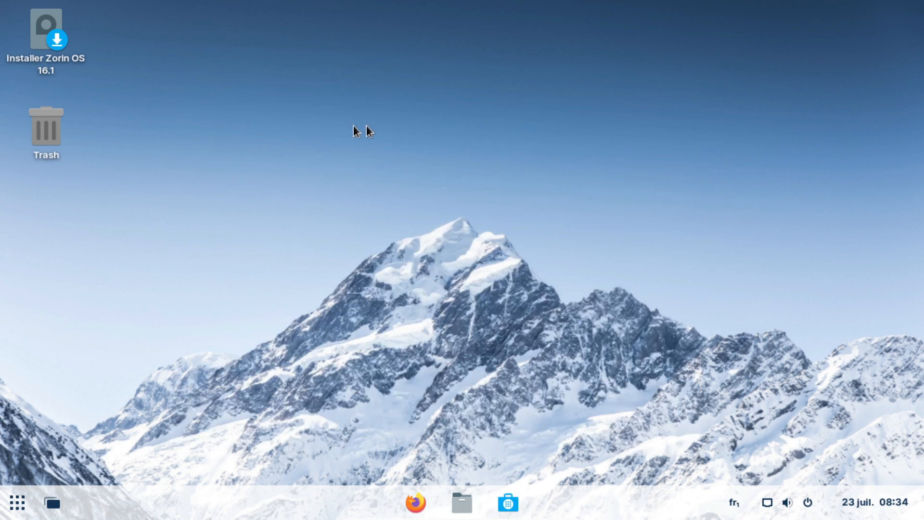
# Open Paramètres from the desktop, look through its categories and the Écrans settings, and close it.
pyautogui.rightClick(383, 112)
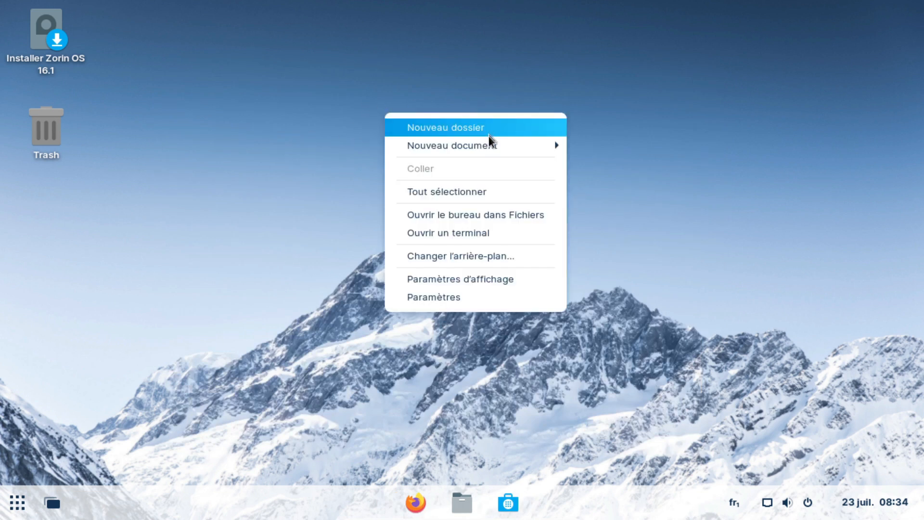
pyautogui.click(482, 295)
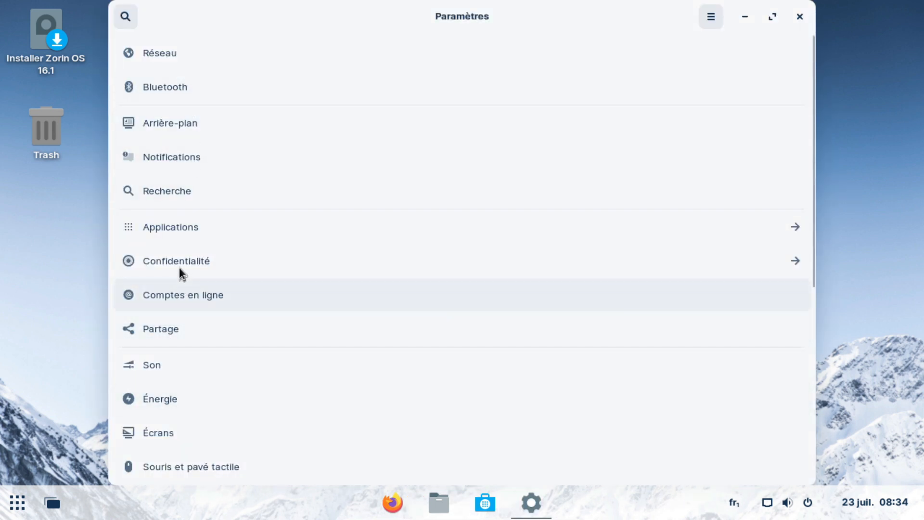
pyautogui.scroll(-10, 184, 200)
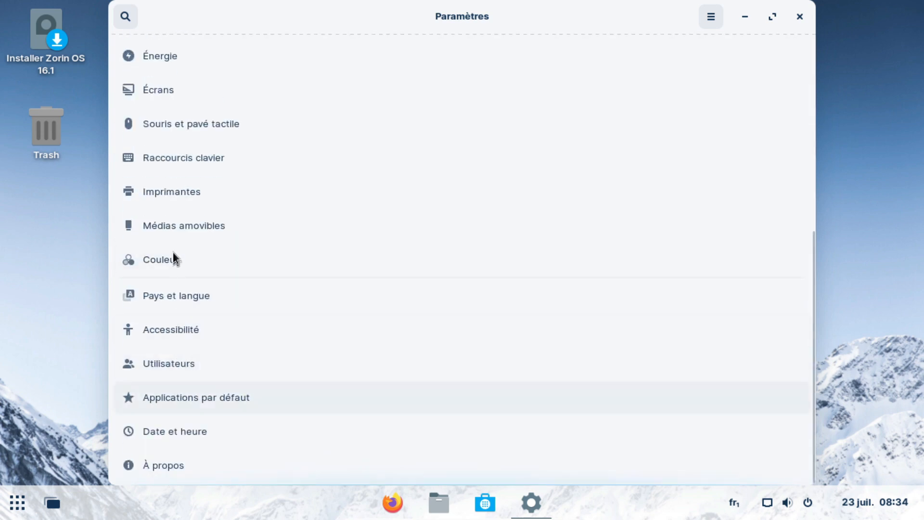
pyautogui.scroll(3, 174, 255)
pyautogui.click(167, 196)
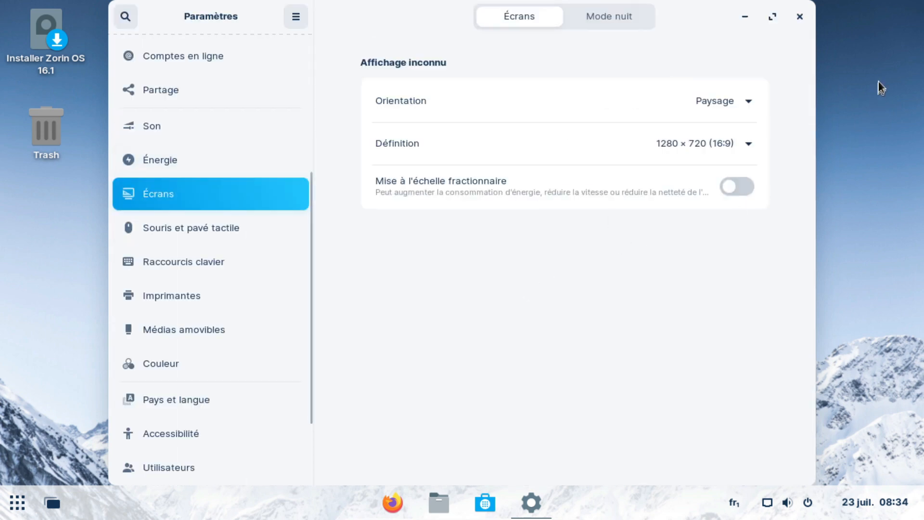
pyautogui.click(798, 17)
# View the available wallpapers in the Arrière-plan settings from the desktop and close the window.
pyautogui.rightClick(486, 150)
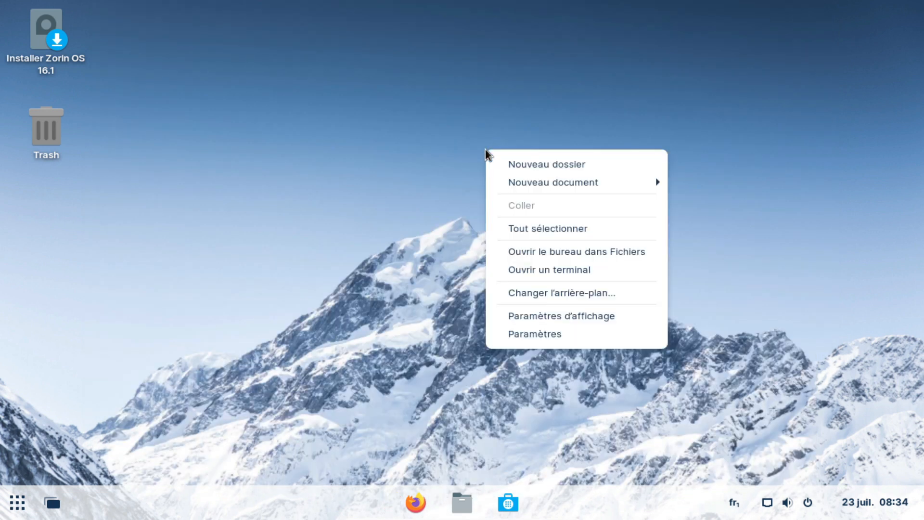
pyautogui.click(590, 299)
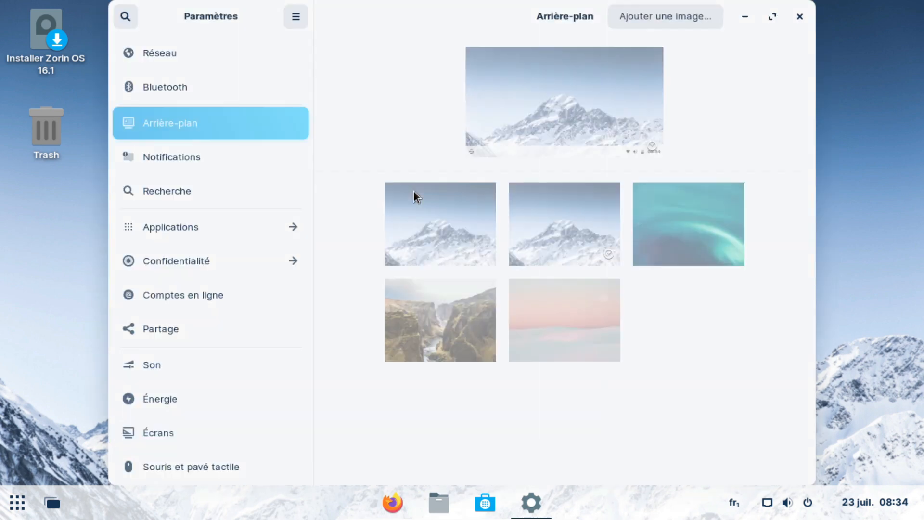
pyautogui.click(805, 16)
# View the desktop folder's contents in Fichiers and close the window.
pyautogui.rightClick(520, 148)
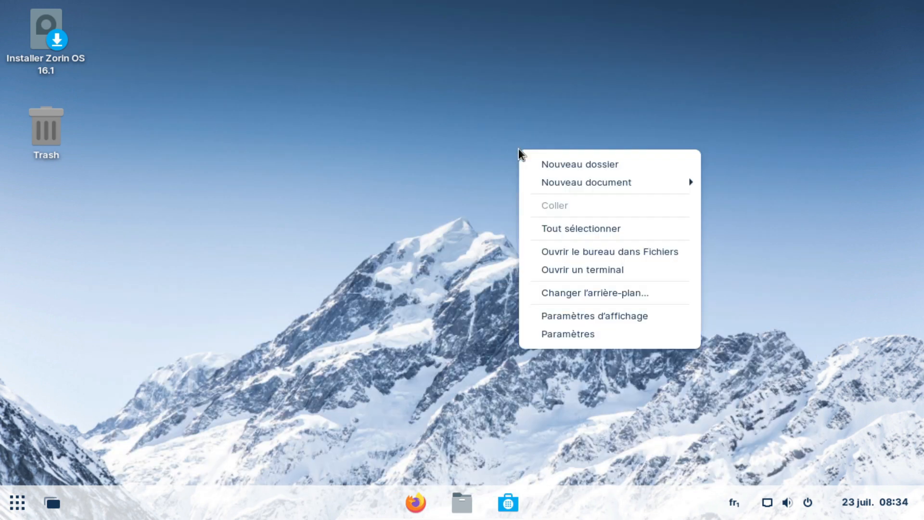
pyautogui.click(621, 252)
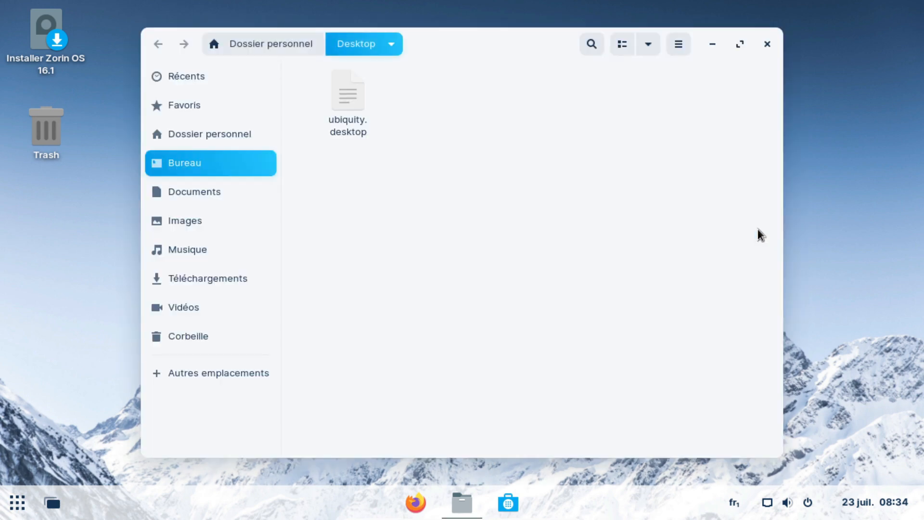
pyautogui.click(768, 44)
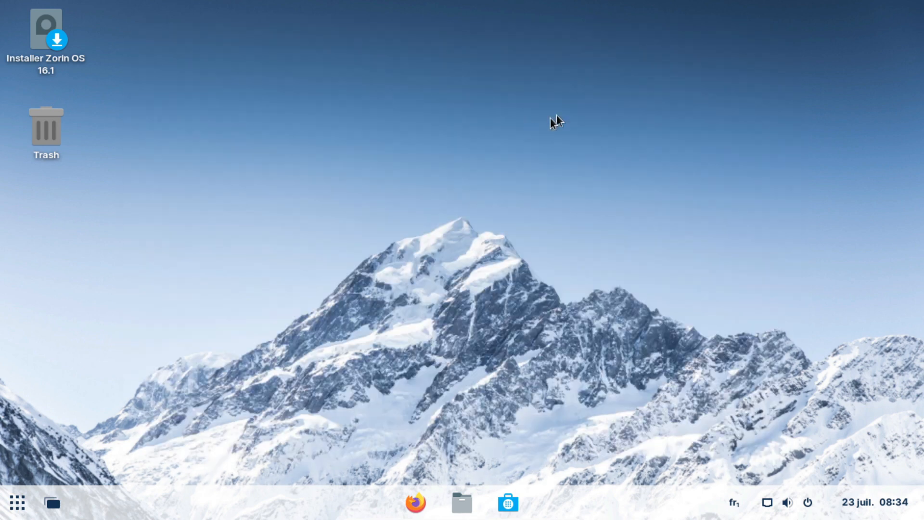
# Open a terminal from the desktop, run ls, cd .. and uname, and close it.
pyautogui.rightClick(513, 137)
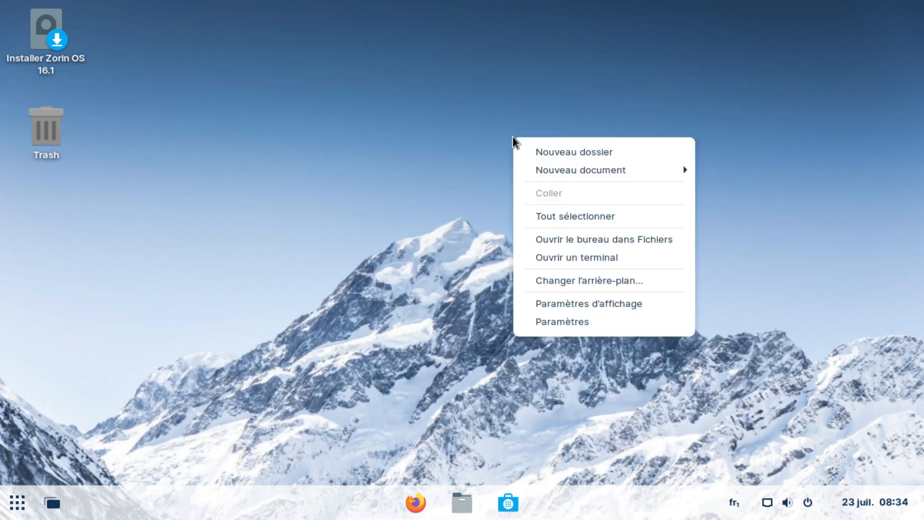
pyautogui.click(618, 261)
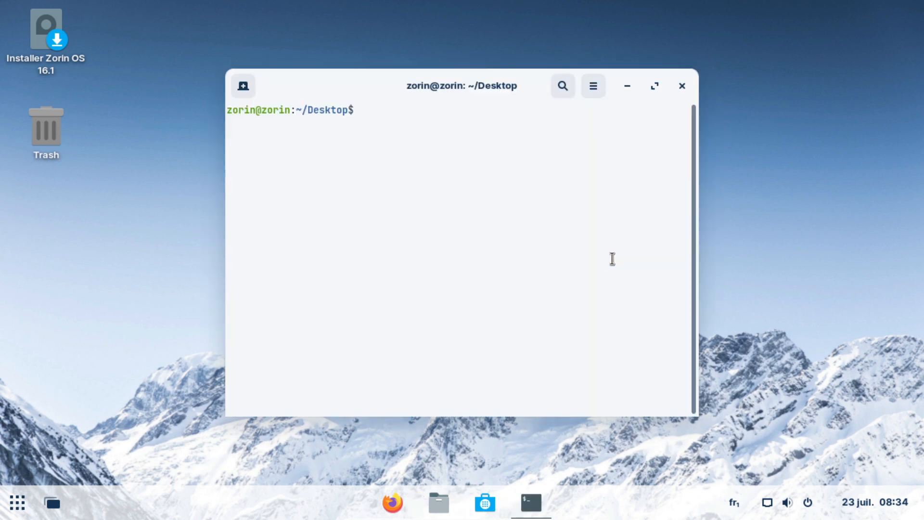
pyautogui.write('ls')
pyautogui.press('Return')
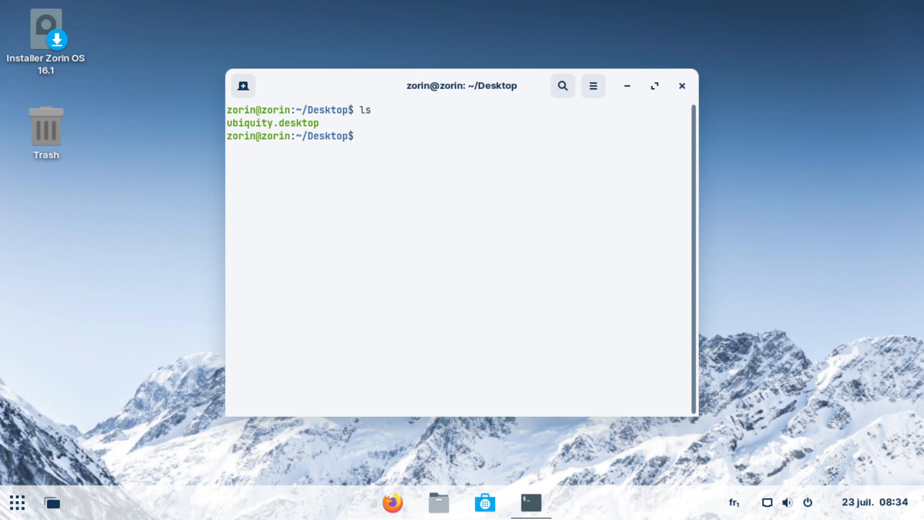
pyautogui.write('cd ..')
pyautogui.press('Return')
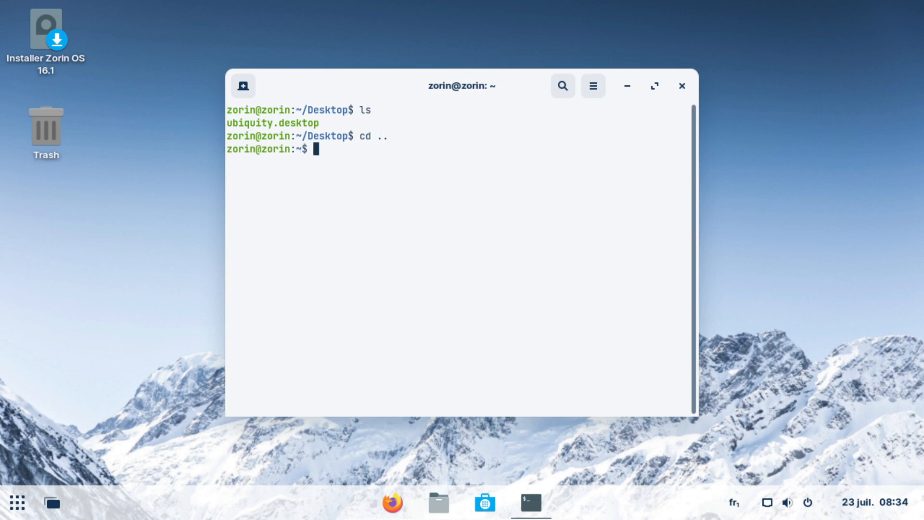
pyautogui.write('uname')
pyautogui.press('Return')
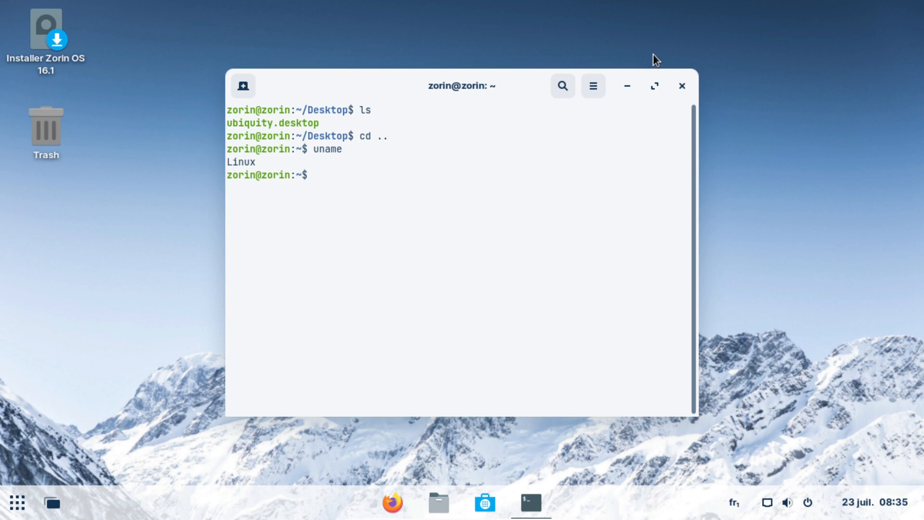
pyautogui.click(681, 87)
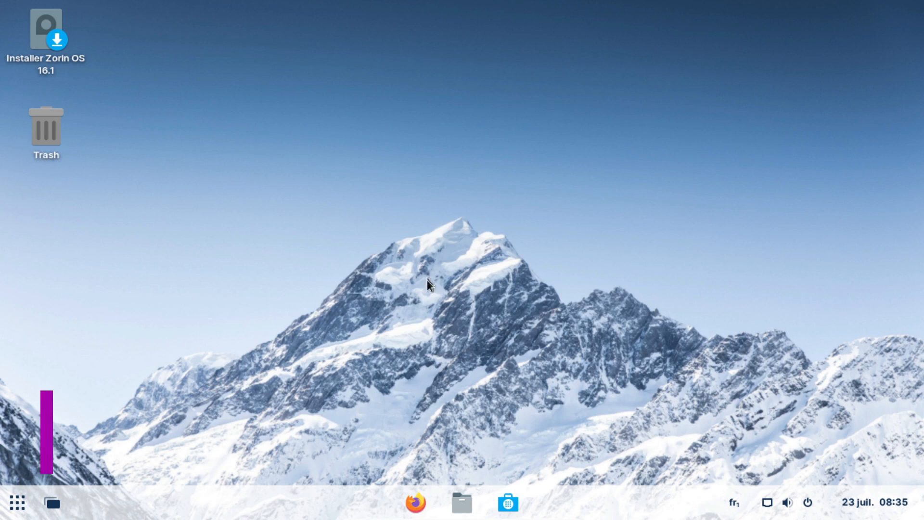
# Open Logiciels, continue past its welcome message and look through the Explorer page down to Catégories.
pyautogui.click(523, 507)
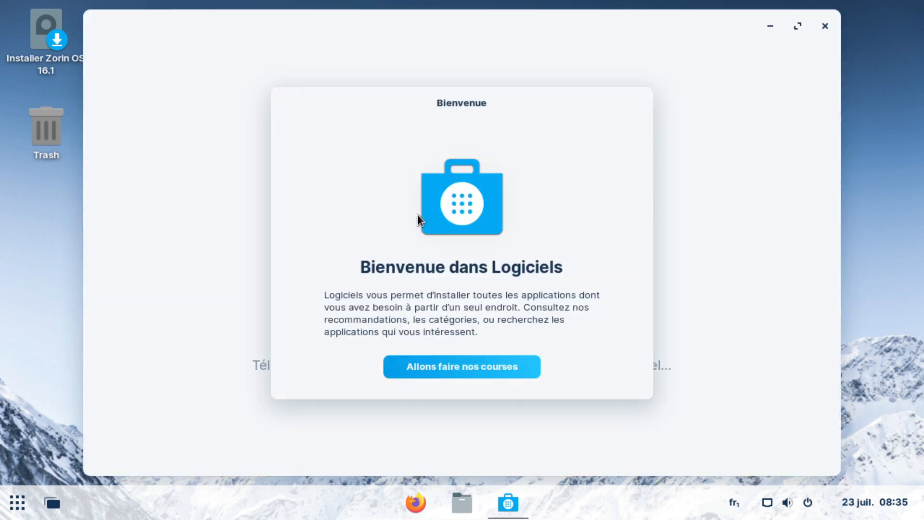
pyautogui.click(482, 365)
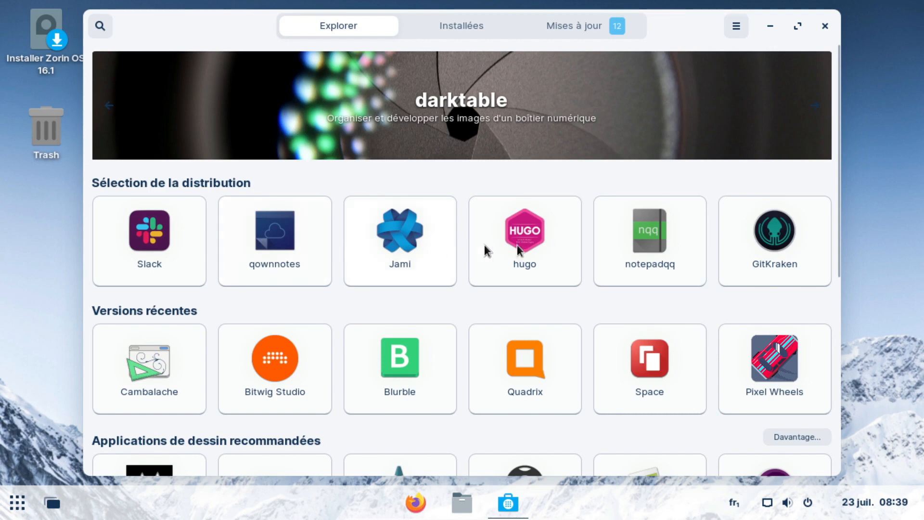
pyautogui.scroll(-2, 668, 251)
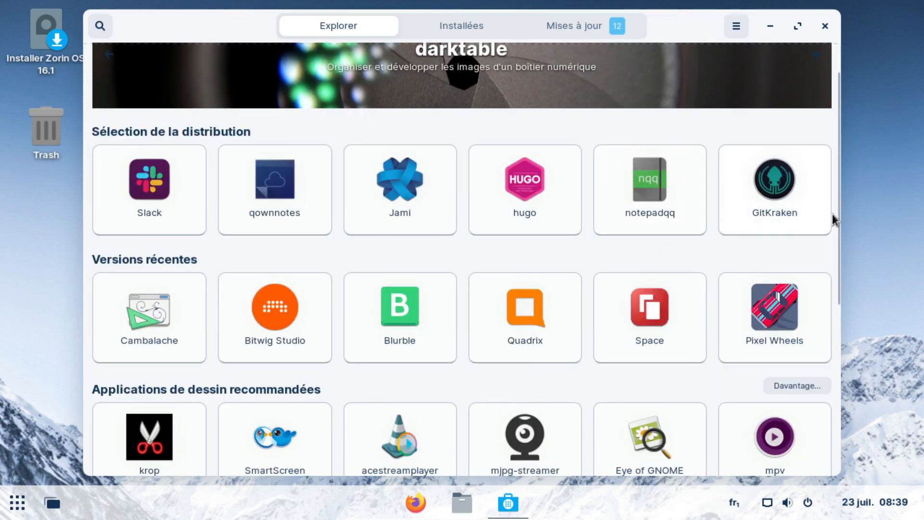
pyautogui.moveTo(839, 216); pyautogui.dragTo(821, 413)
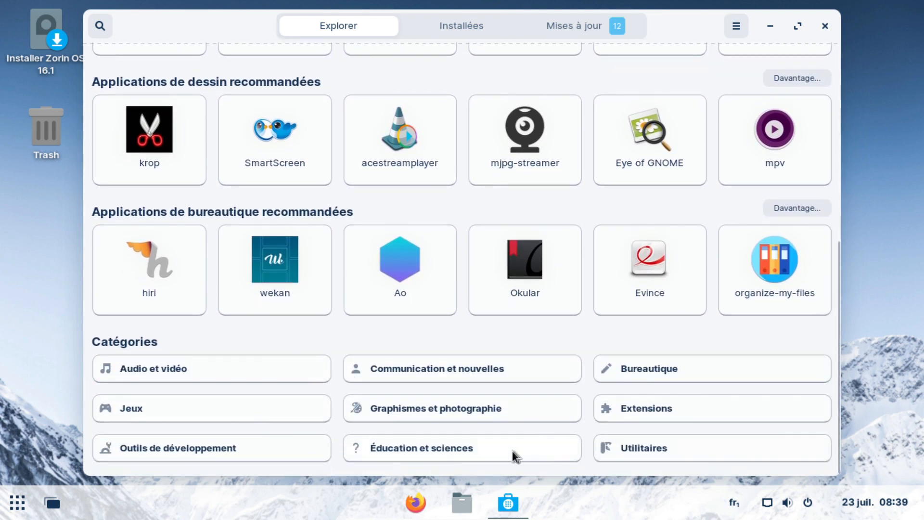
# Open the Audio et vidéo category and look through its list of available applications.
pyautogui.click(268, 367)
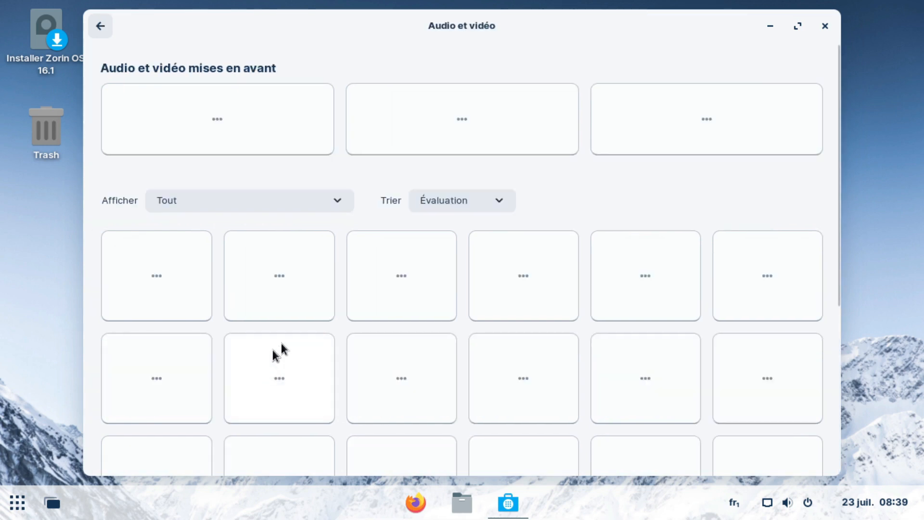
pyautogui.scroll(-5, 529, 327)
pyautogui.scroll(-4, 536, 334)
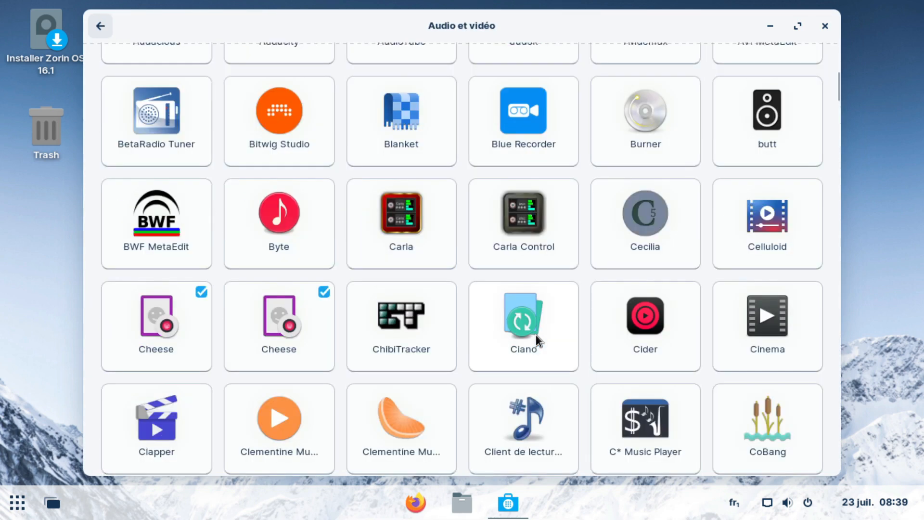
pyautogui.scroll(-8, 536, 334)
pyautogui.scroll(-10, 536, 335)
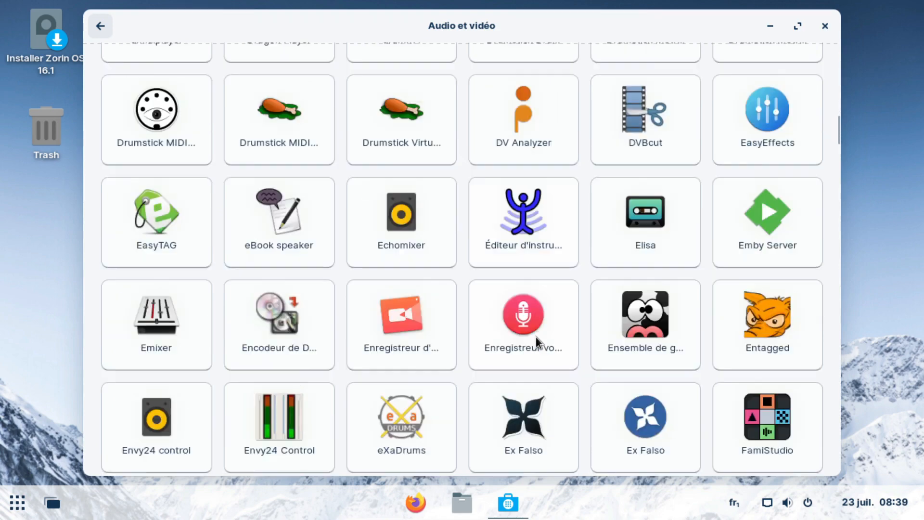
pyautogui.scroll(-15, 536, 337)
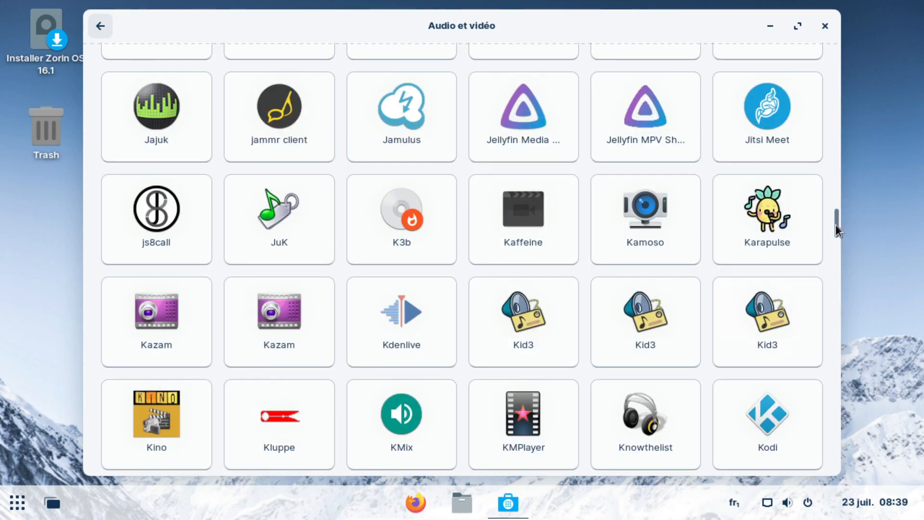
# Open the featured Audacity entry in the Audio et vidéo category and install it from Boutique des snap.
pyautogui.moveTo(836, 224); pyautogui.dragTo(805, 44)
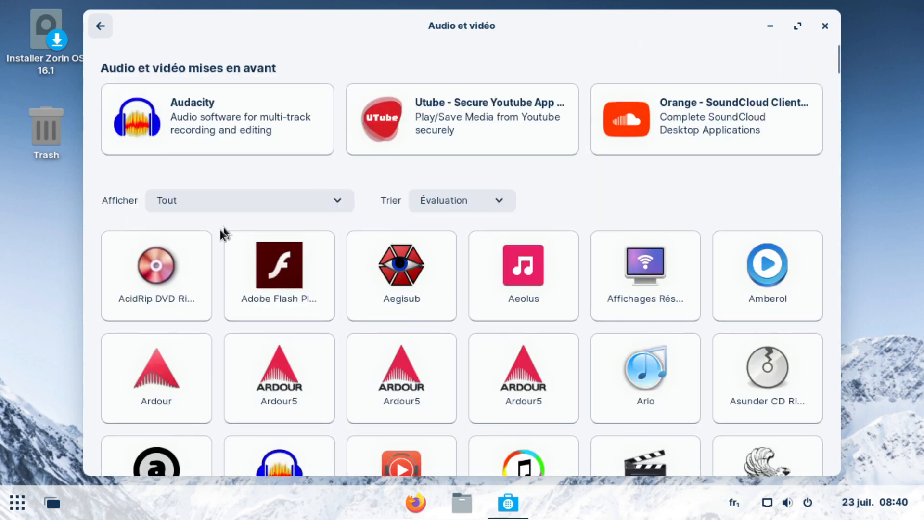
pyautogui.click(186, 107)
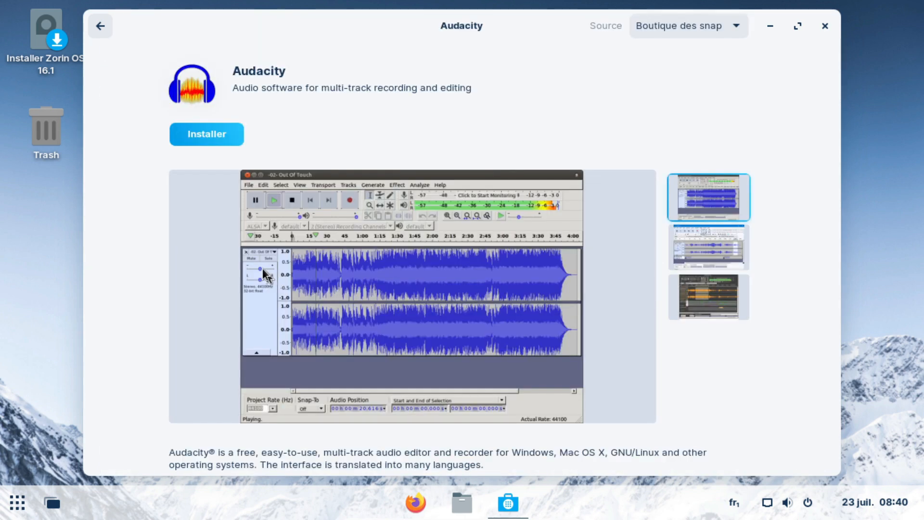
pyautogui.click(212, 138)
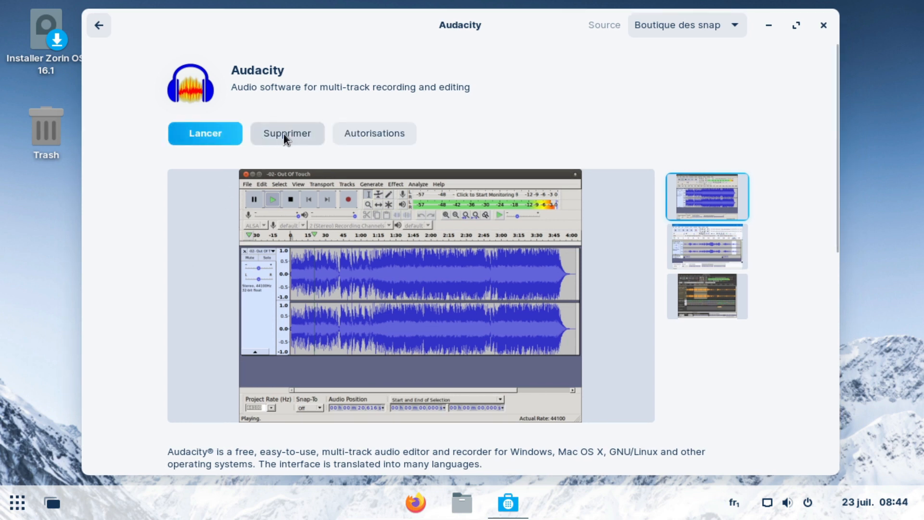
# Launch Audacity, close the Logiciels window and accept Audacity's welcome message.
pyautogui.click(187, 135)
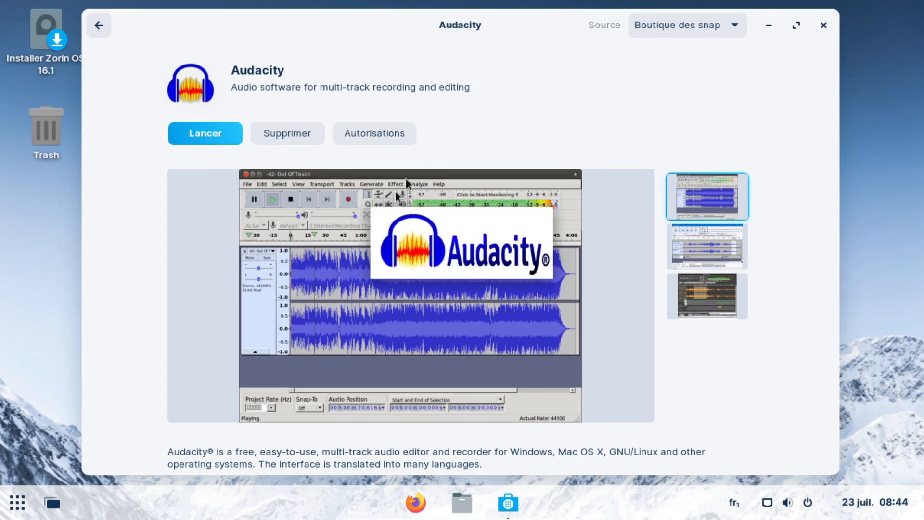
pyautogui.click(824, 25)
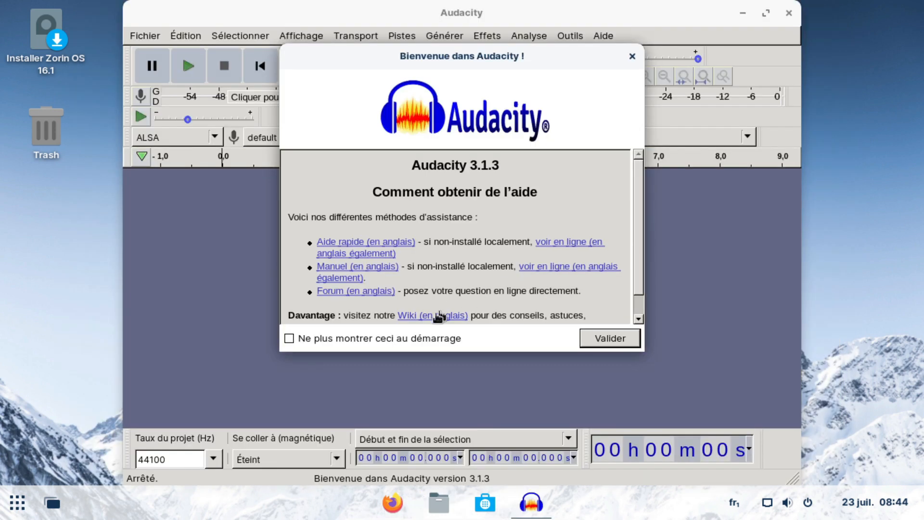
pyautogui.click(429, 340)
pyautogui.click(610, 338)
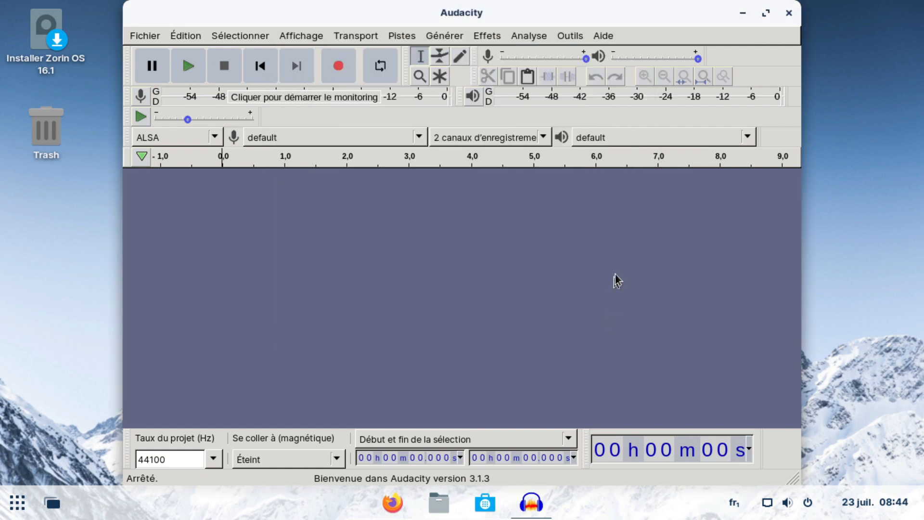
# Maximize Audacity, look through its menus such as Effets, and close the program.
pyautogui.click(766, 14)
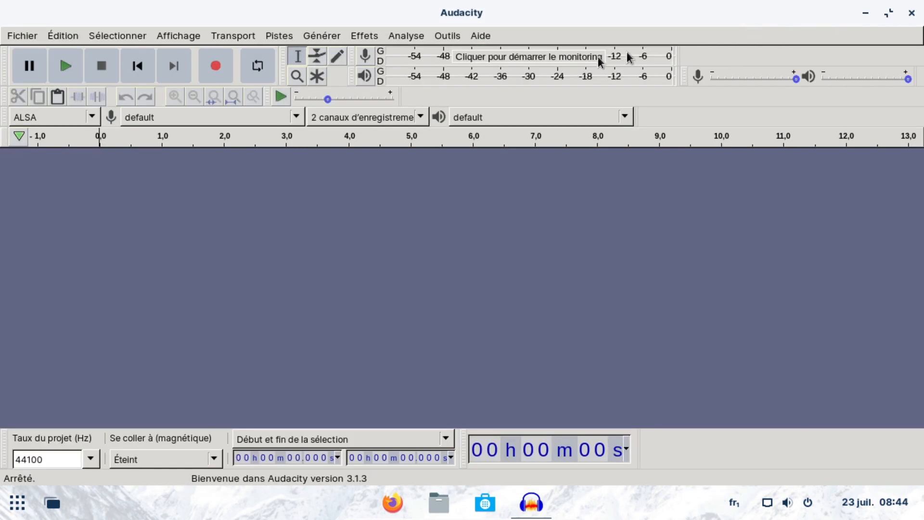
pyautogui.click(37, 37)
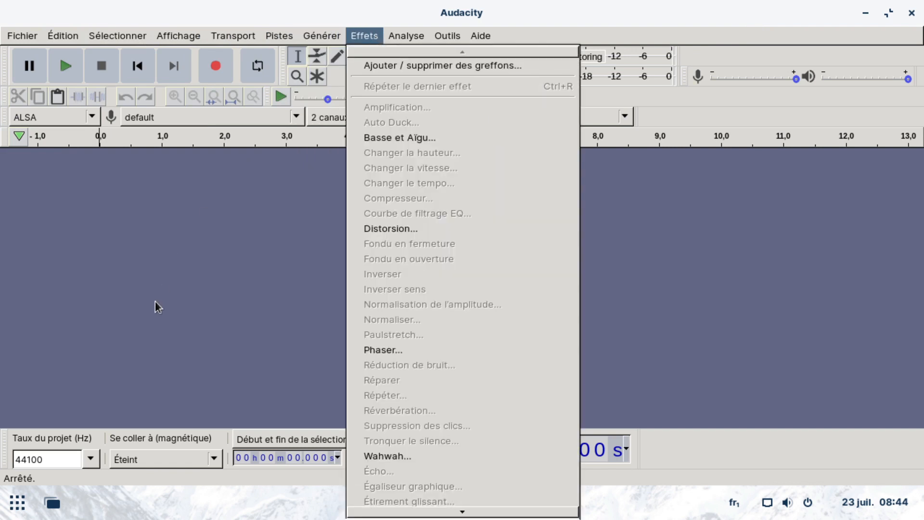
pyautogui.click(155, 301)
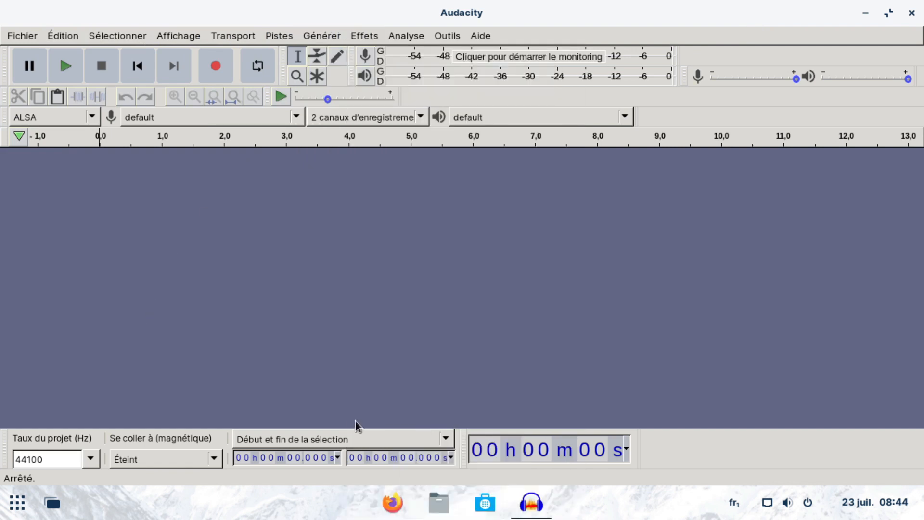
pyautogui.click(918, 14)
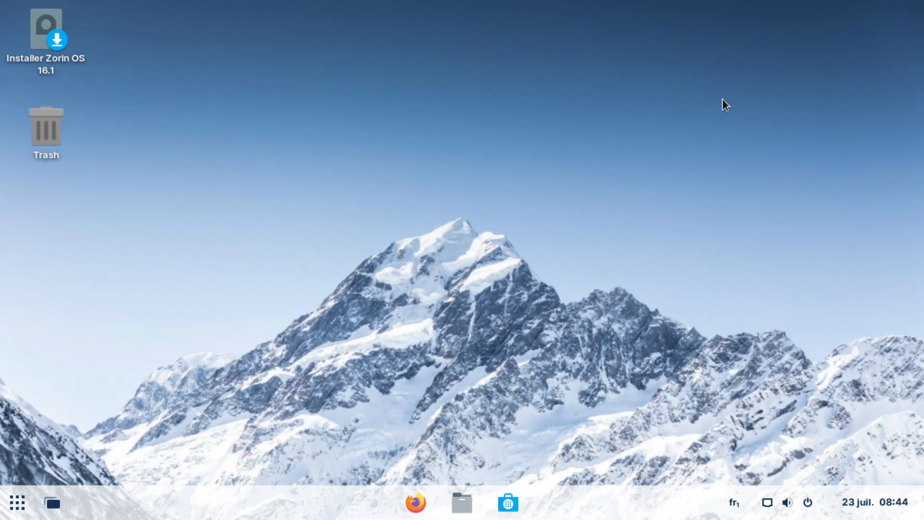
# Reopen Logiciels, look through the Communication et nouvelles category's applications and return to the category overview.
pyautogui.click(508, 503)
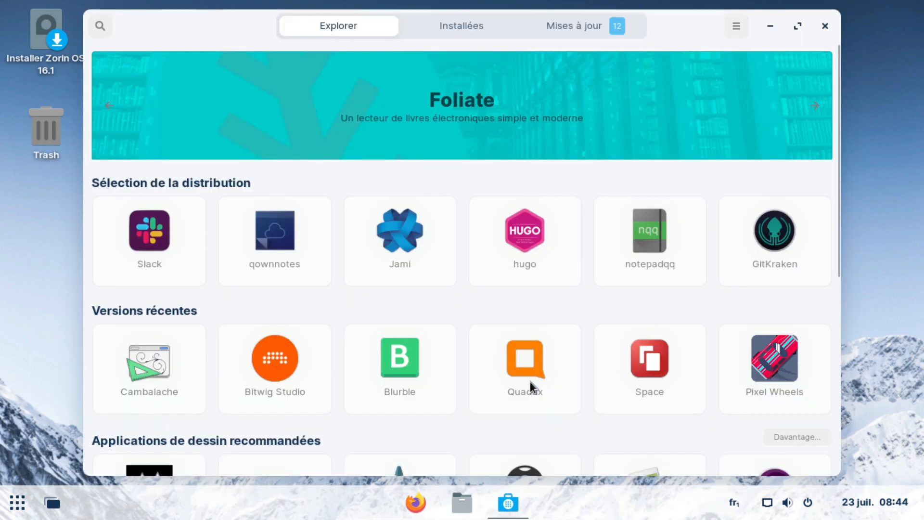
pyautogui.scroll(-8, 456, 298)
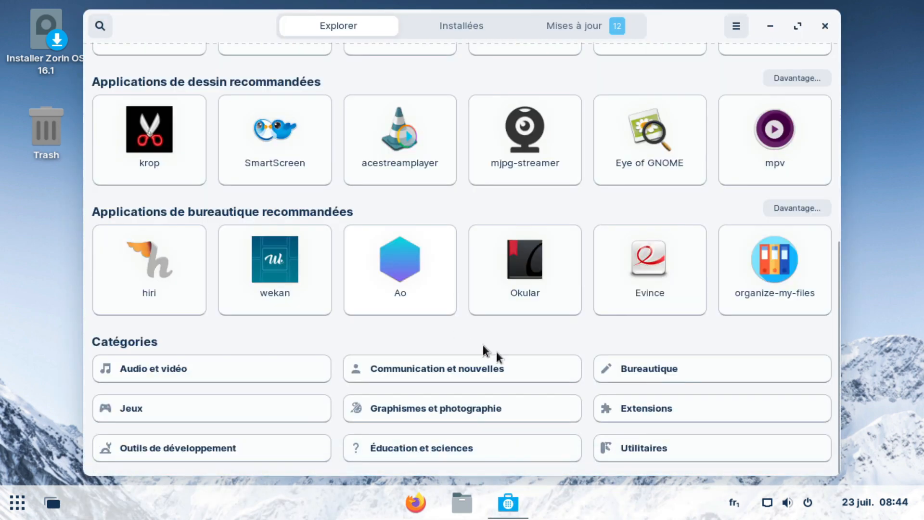
pyautogui.click(477, 372)
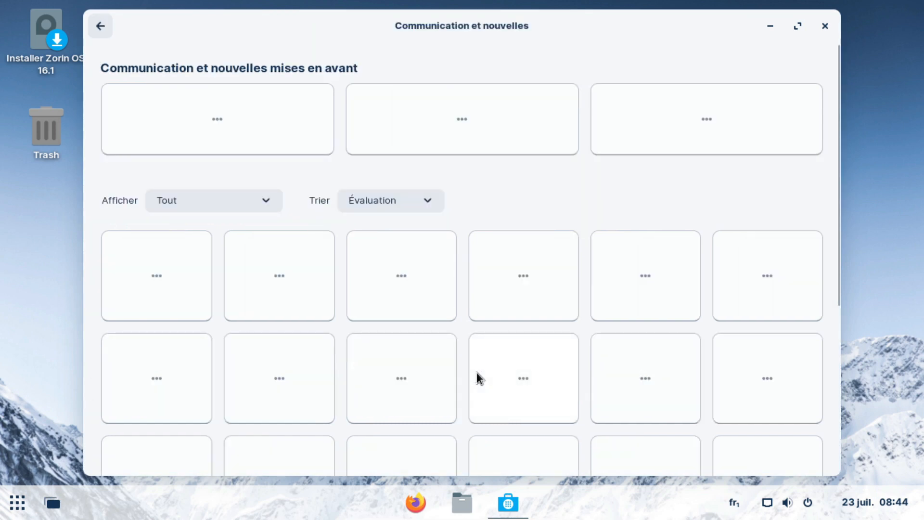
pyautogui.moveTo(838, 58); pyautogui.dragTo(836, 84)
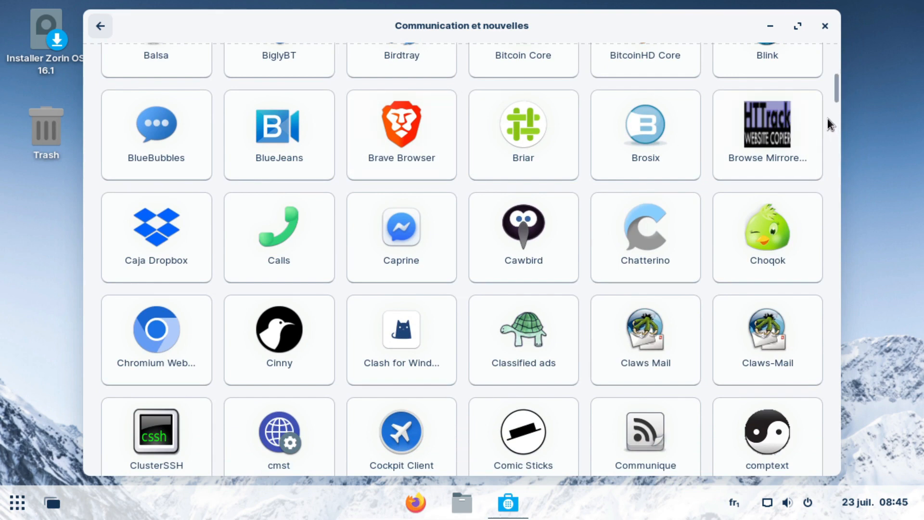
pyautogui.moveTo(833, 85); pyautogui.dragTo(828, 130)
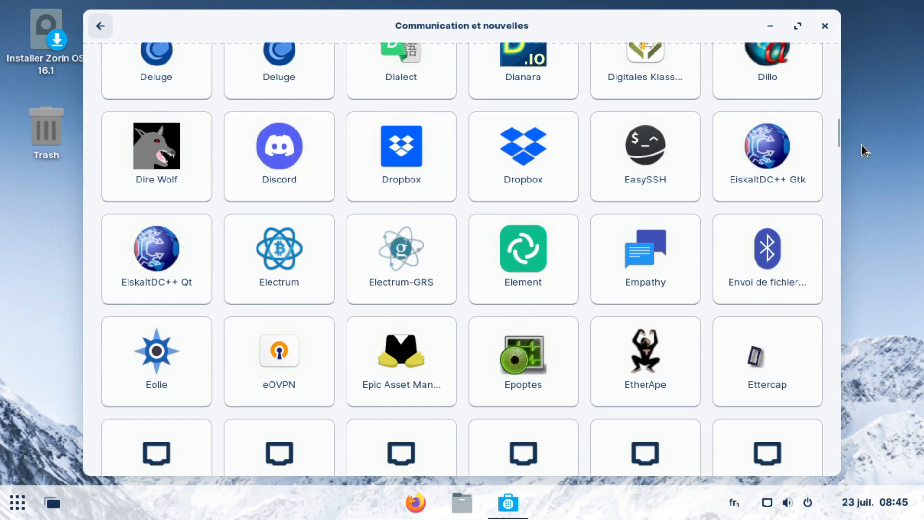
pyautogui.moveTo(838, 133); pyautogui.dragTo(834, 268)
pyautogui.click(101, 27)
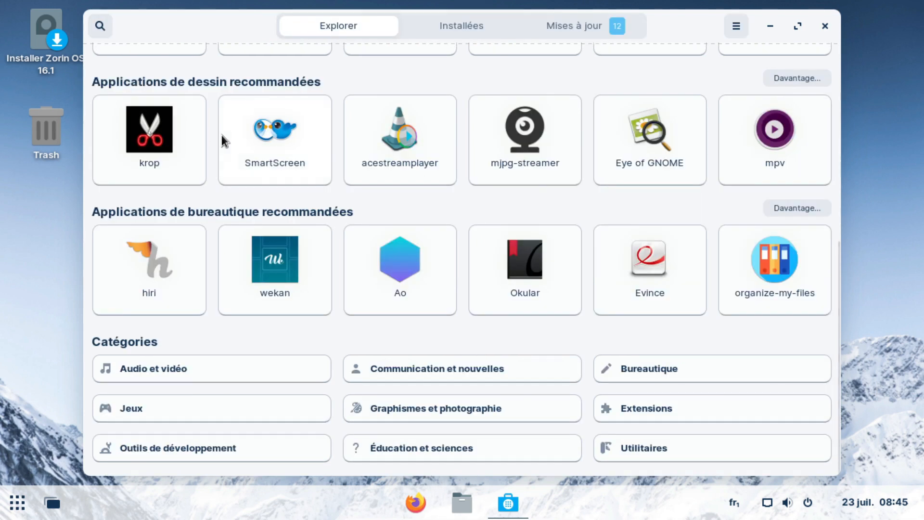
# Look through the games in the Jeux category, return to the overview and close Logiciels.
pyautogui.click(187, 408)
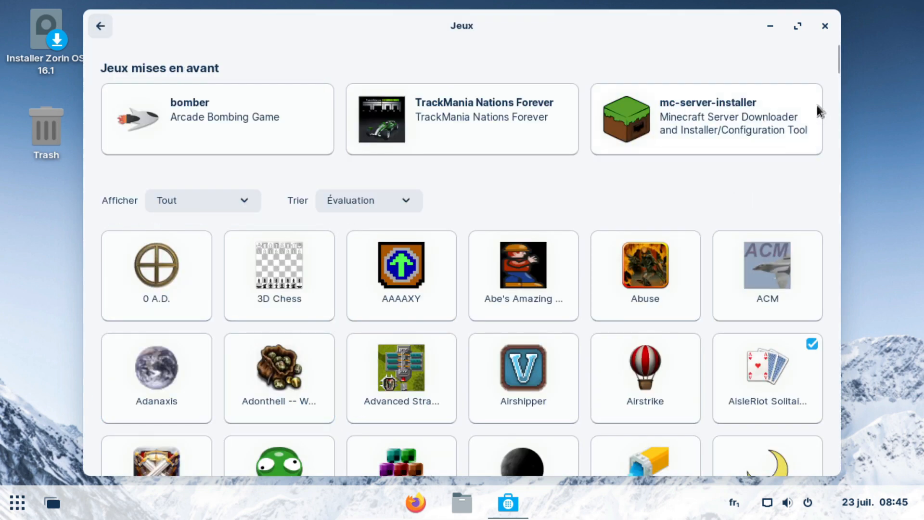
pyautogui.moveTo(841, 53); pyautogui.dragTo(816, 67)
pyautogui.click(100, 26)
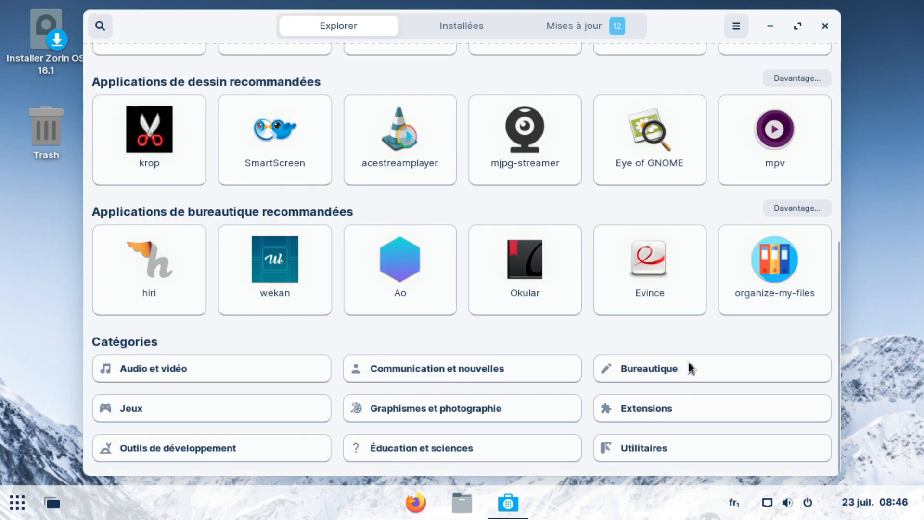
pyautogui.click(825, 26)
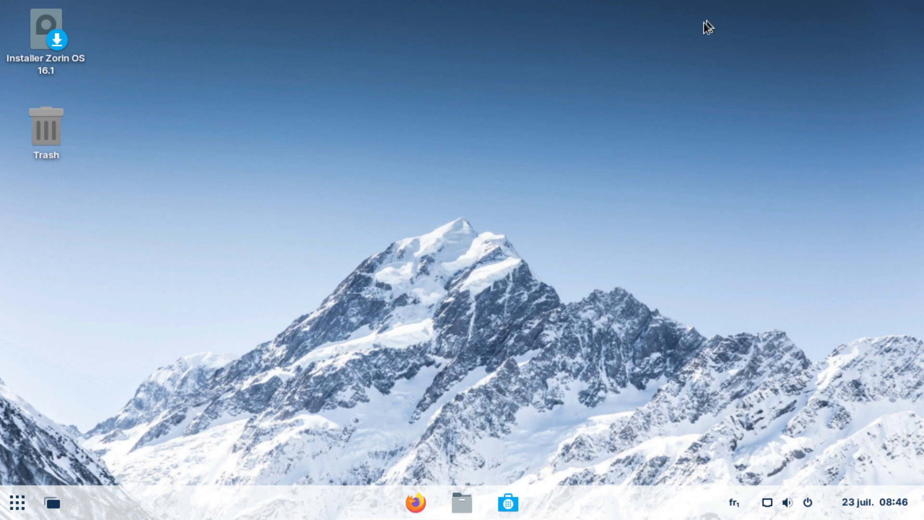
# Launch the GIMP image editor from the installed applications, maximize it, look through its menus and close it.
pyautogui.click(19, 504)
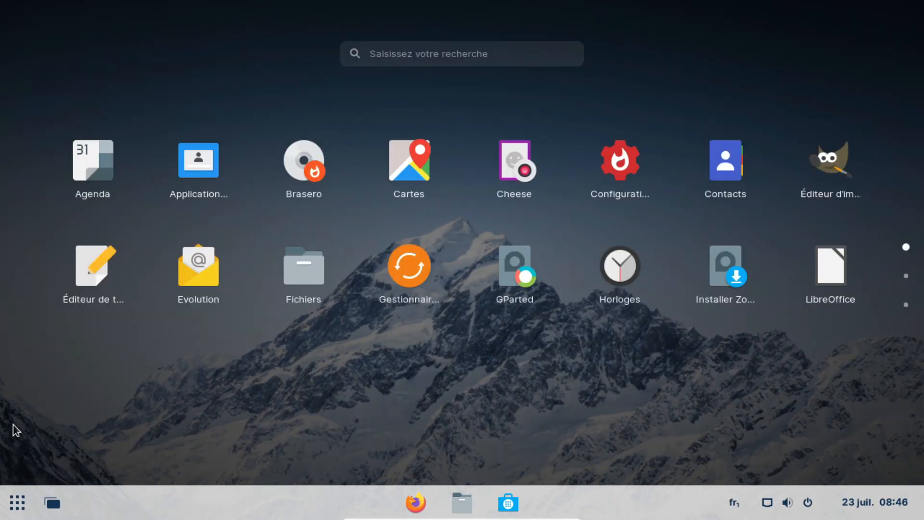
pyautogui.click(819, 161)
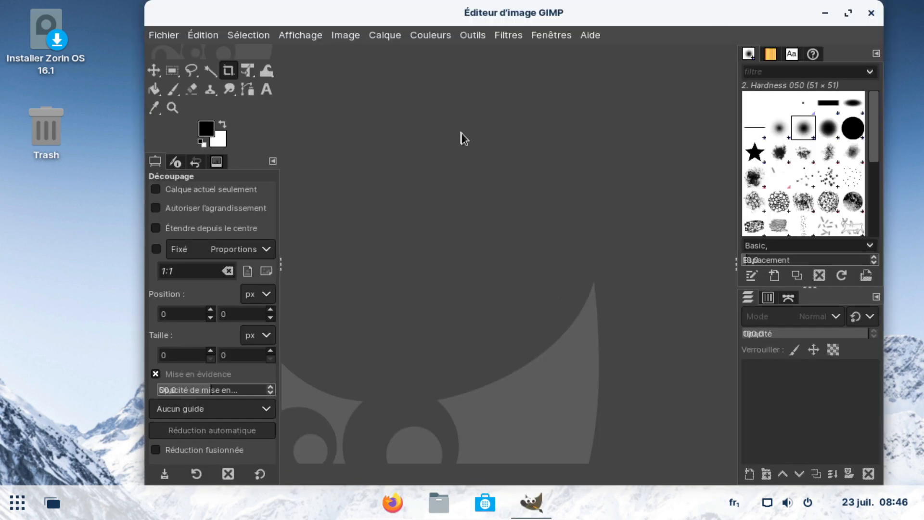
pyautogui.click(849, 13)
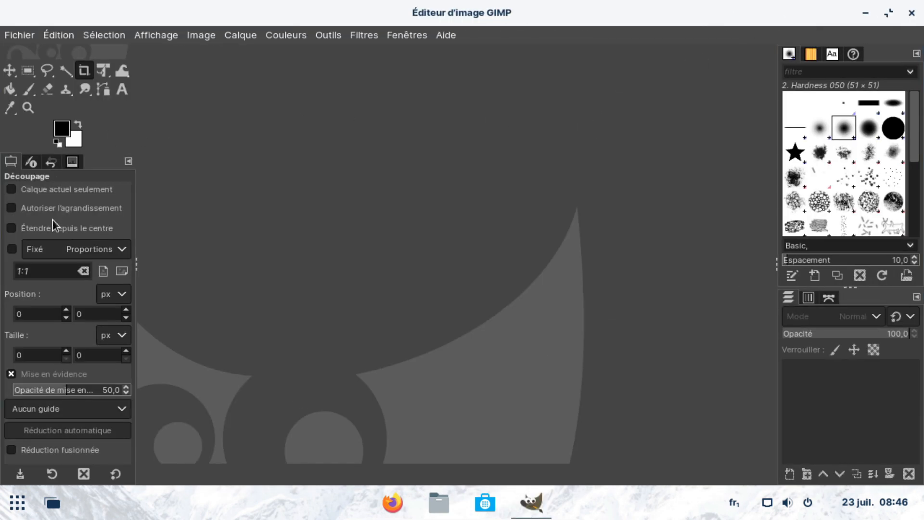
pyautogui.click(142, 36)
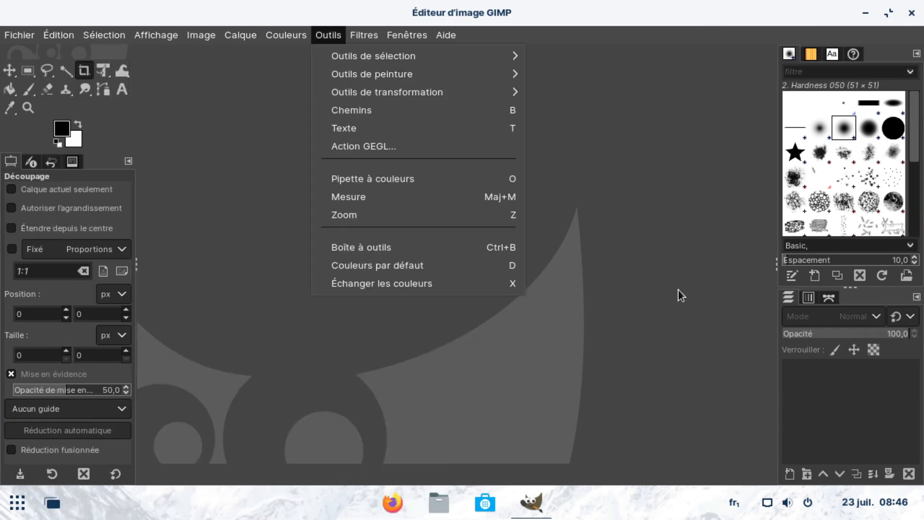
pyautogui.click(605, 290)
pyautogui.click(881, 445)
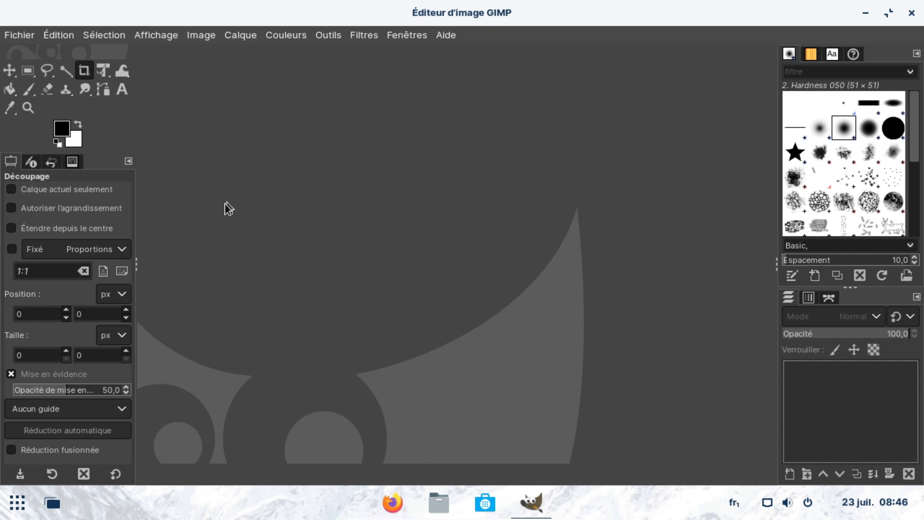
pyautogui.click(916, 8)
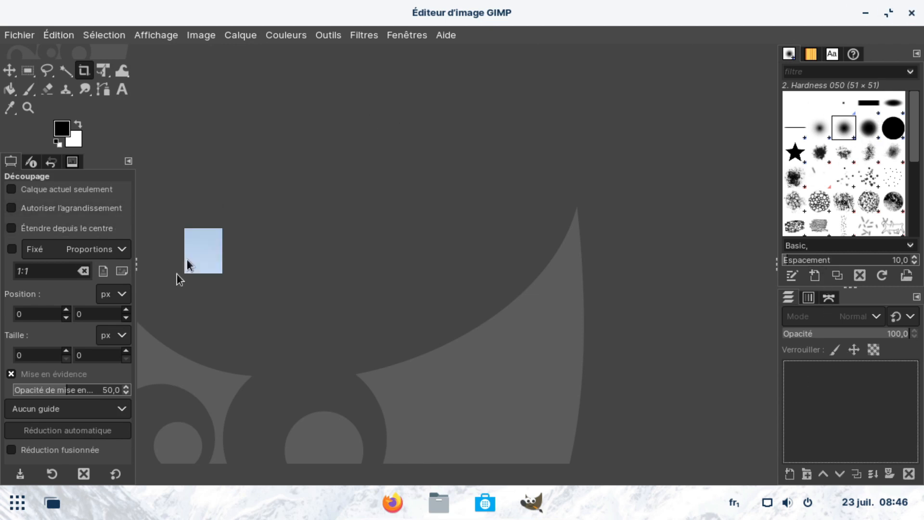
# Launch LibreOffice Writer from the second page of applications and dismiss the version 7.3 release notes notice.
pyautogui.click(18, 503)
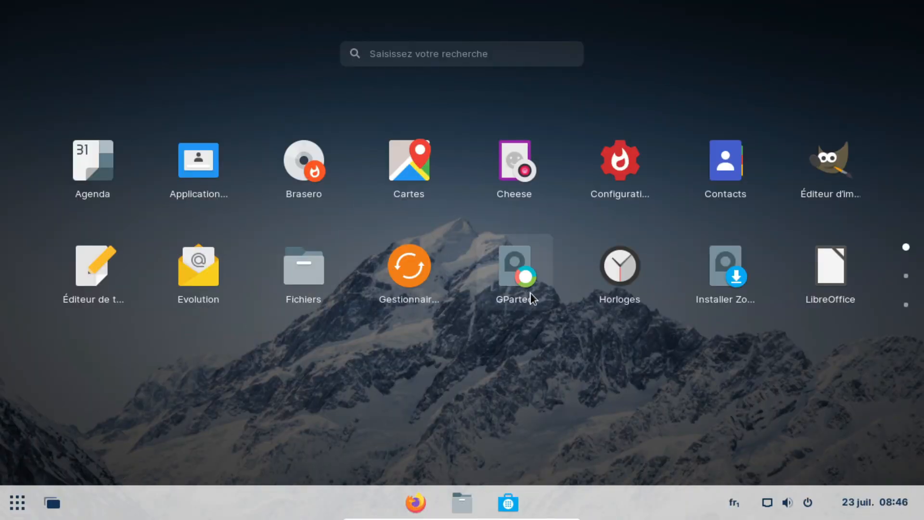
pyautogui.scroll(-1, 818, 291)
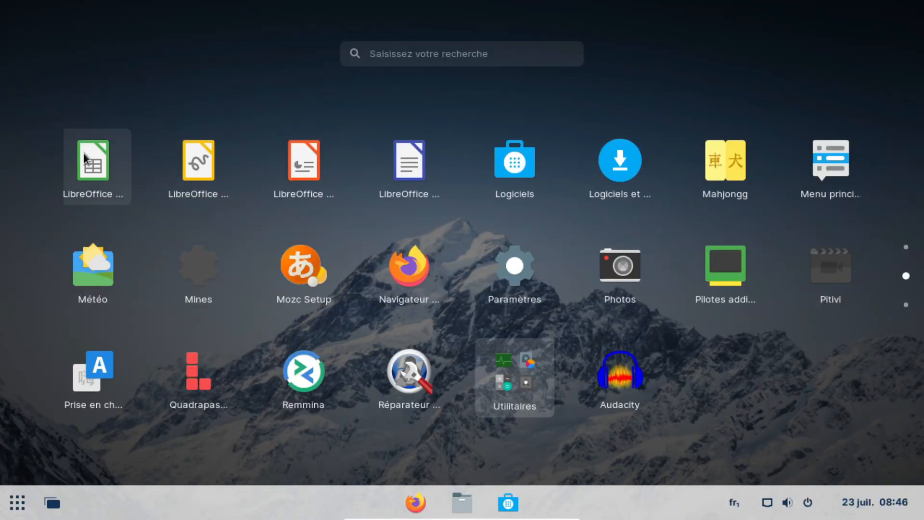
pyautogui.click(409, 164)
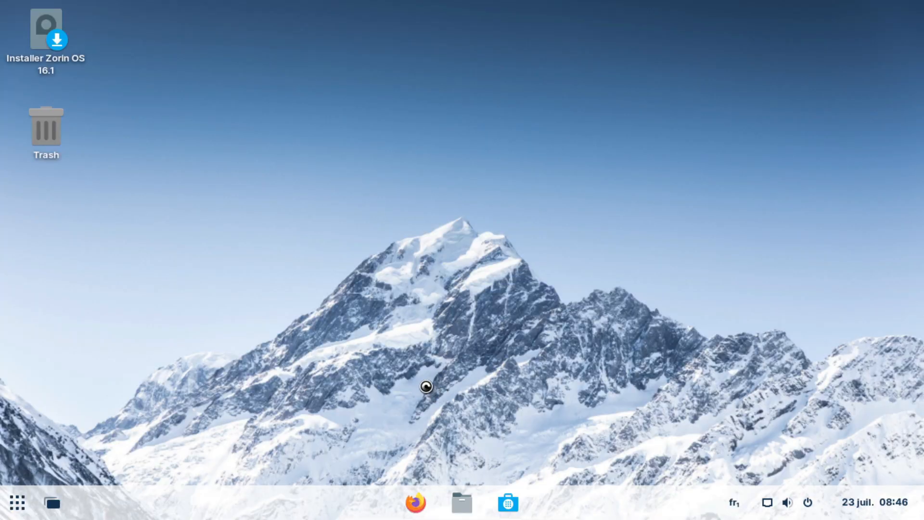
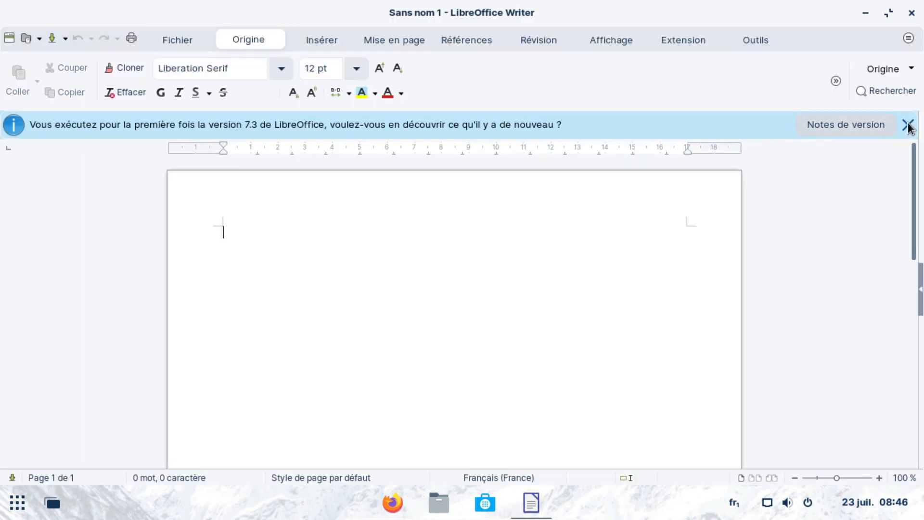
pyautogui.click(909, 125)
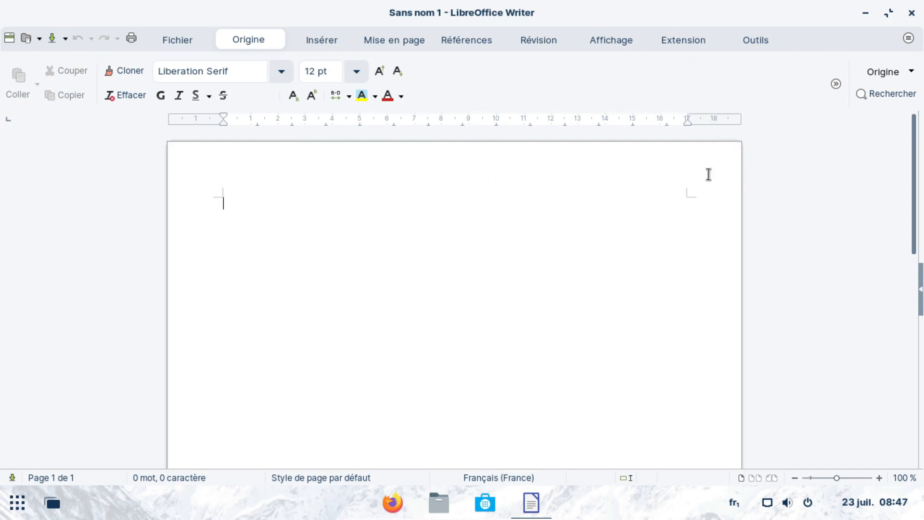
# Enter the text "test" in the blank Writer document and display the file commands.
pyautogui.scroll(-3, 575, 227)
pyautogui.scroll(3, 575, 228)
pyautogui.click(175, 40)
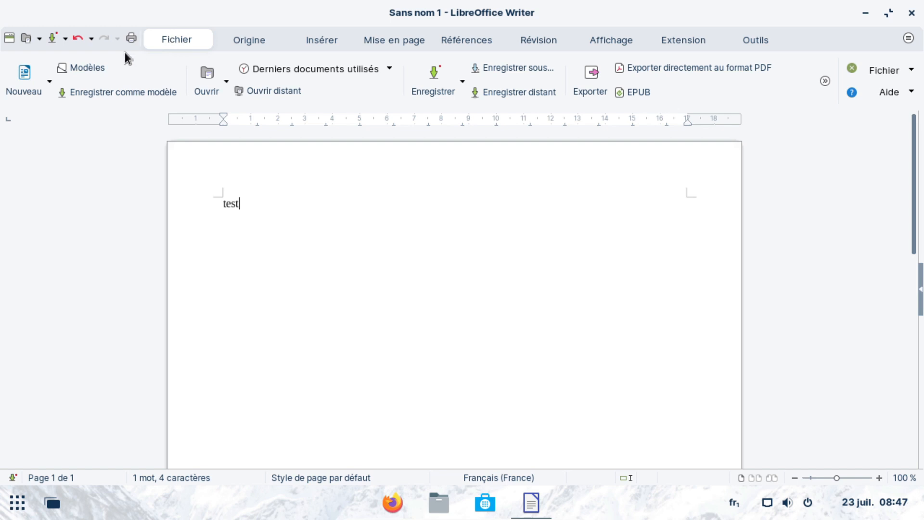
# Look through the file formats offered for saving the document under another name, cancel, and close Writer without saving.
pyautogui.click(513, 67)
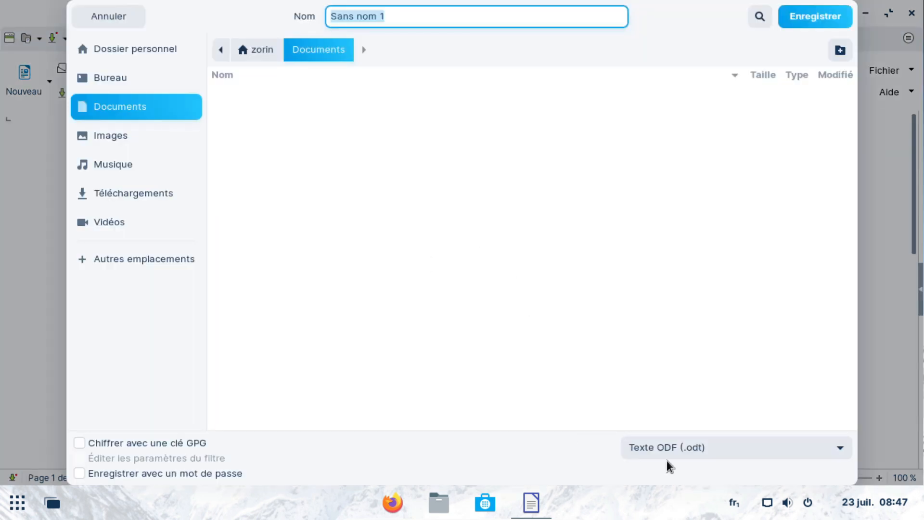
pyautogui.click(669, 455)
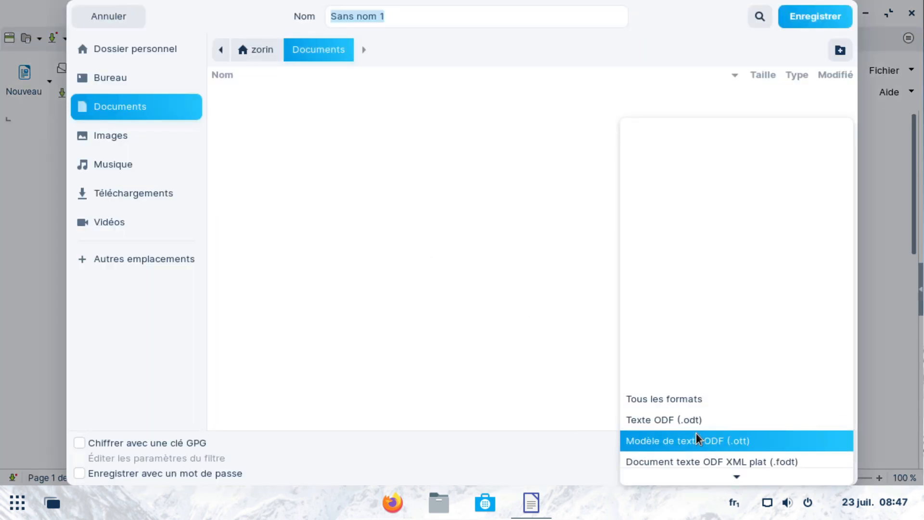
pyautogui.scroll(-5, 716, 423)
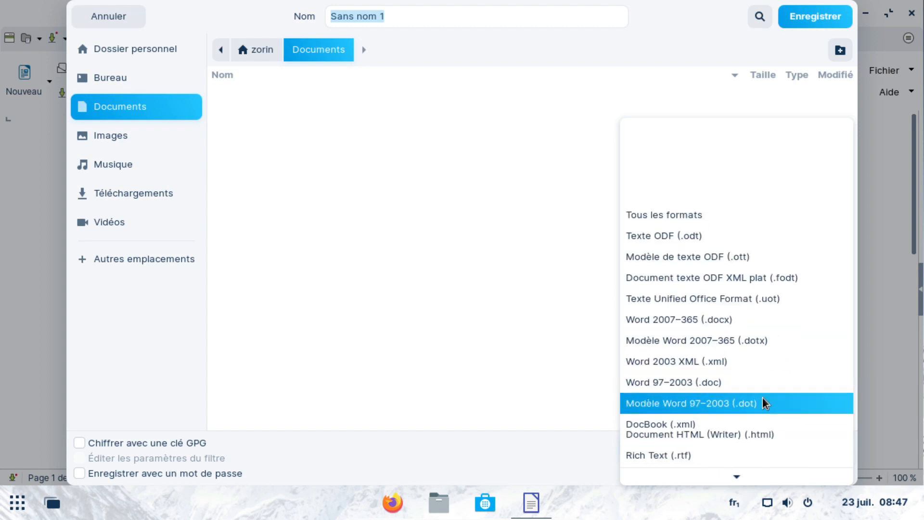
pyautogui.scroll(-4, 764, 402)
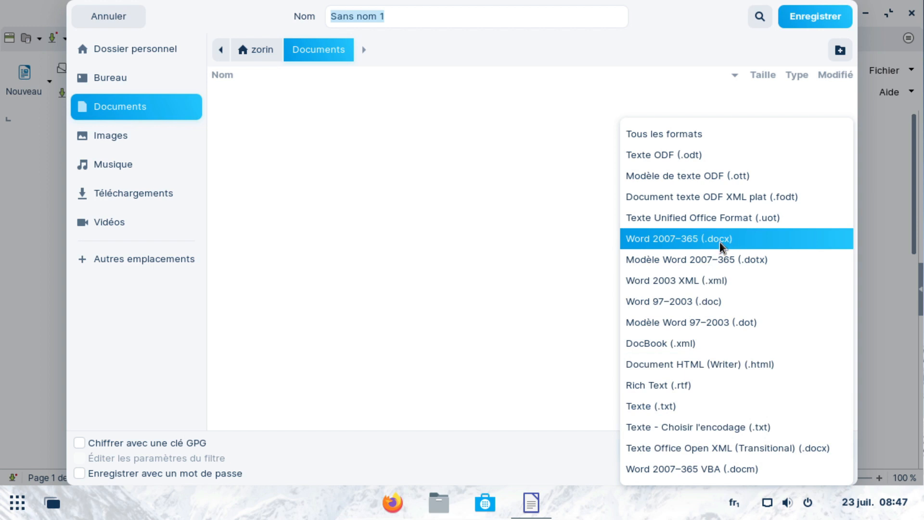
pyautogui.click(357, 254)
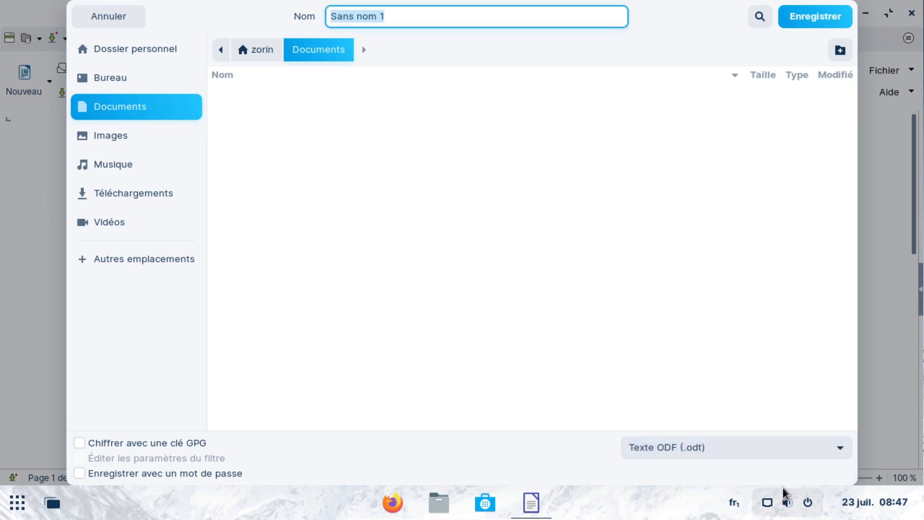
pyautogui.click(130, 17)
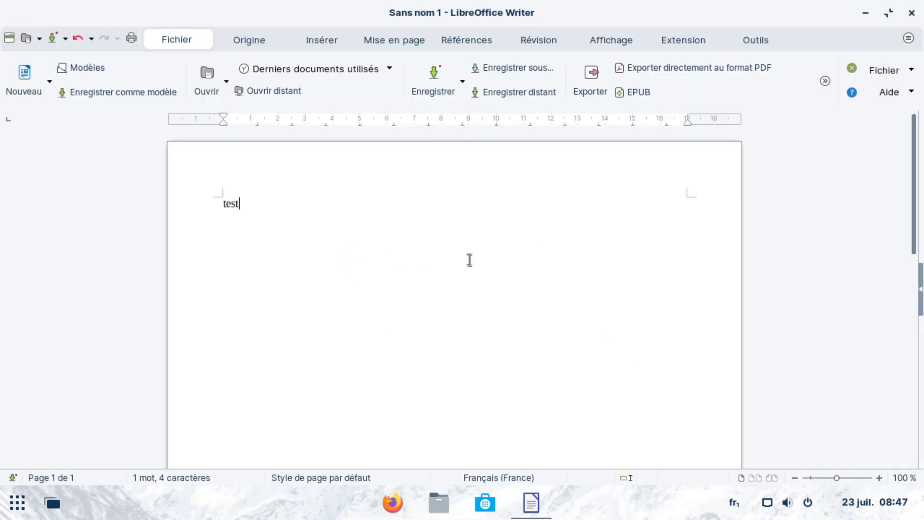
pyautogui.hotkey('ctrl', 'w')
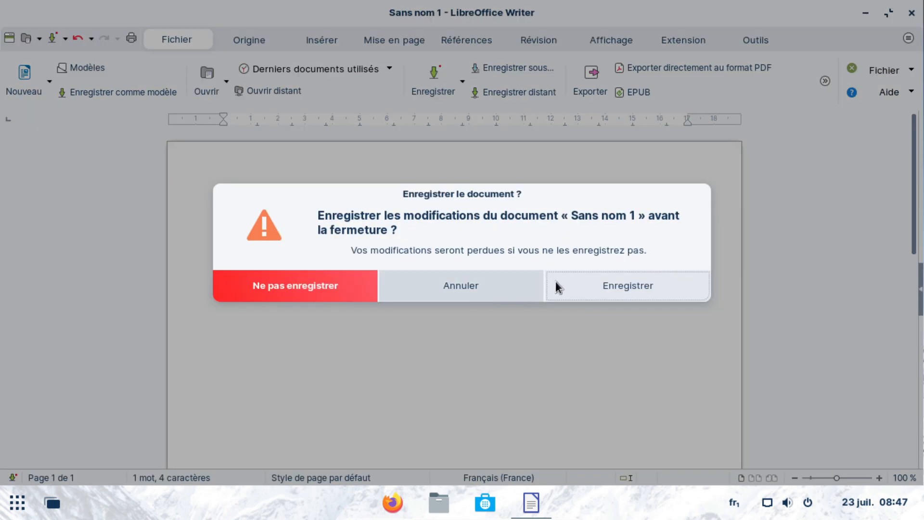
pyautogui.click(308, 292)
# Launch LibreOffice Calc from the second page of installed applications.
pyautogui.click(17, 503)
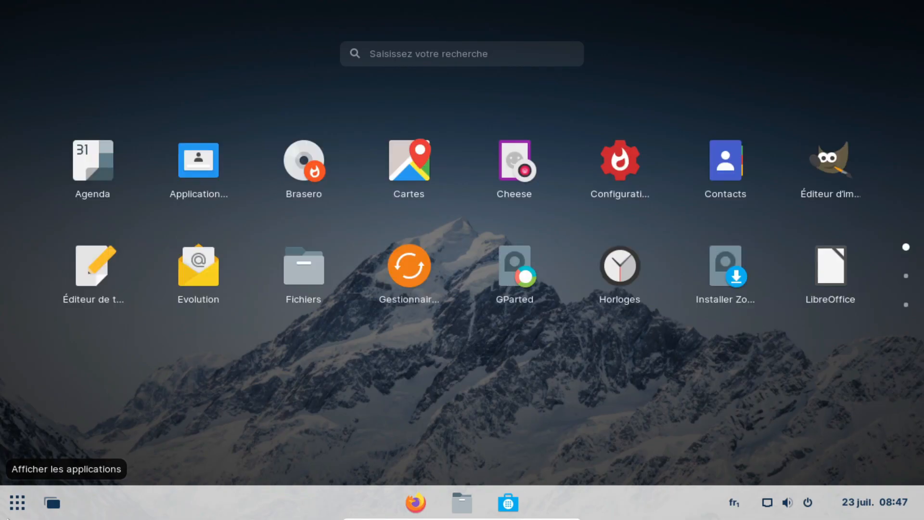
pyautogui.scroll(-2, 424, 310)
pyautogui.scroll(1, 424, 308)
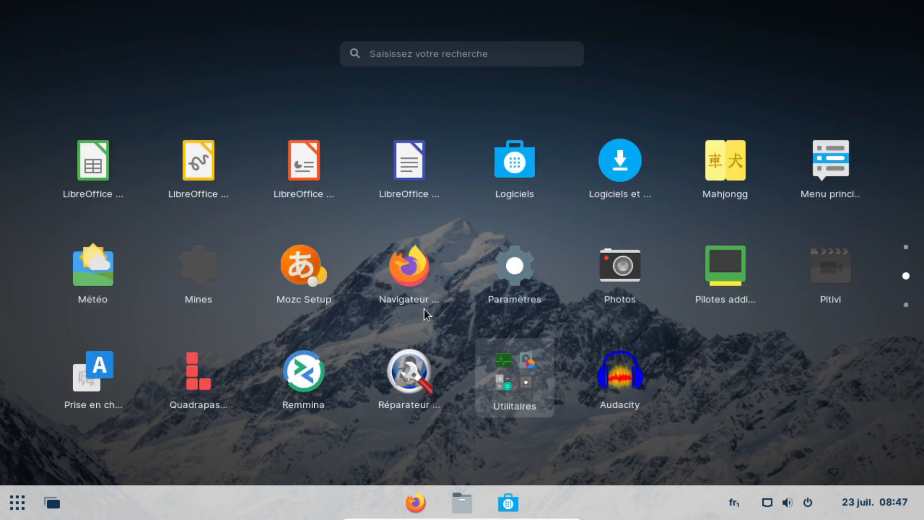
pyautogui.click(62, 200)
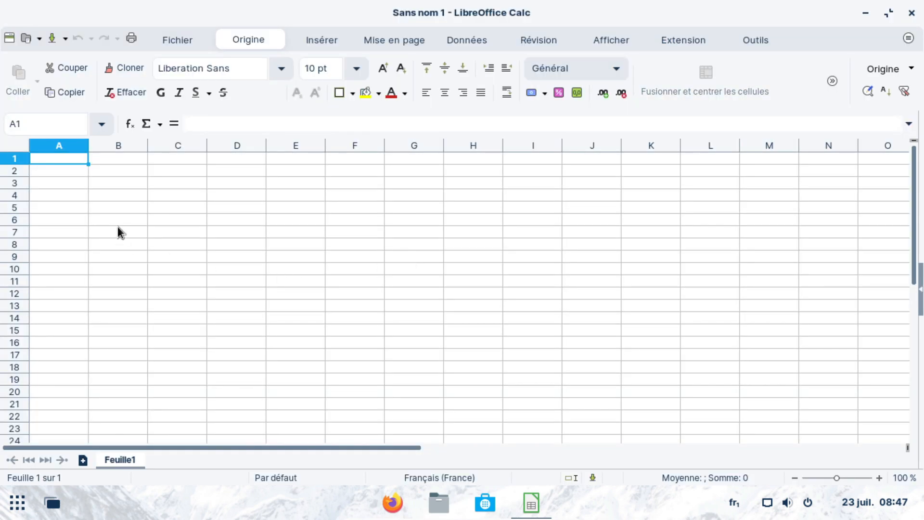
# Try selecting cells B6:G11, look through Calc's Insérer, Mise en page, Données and Afficher commands, and quit Calc.
pyautogui.moveTo(117, 220); pyautogui.dragTo(425, 285)
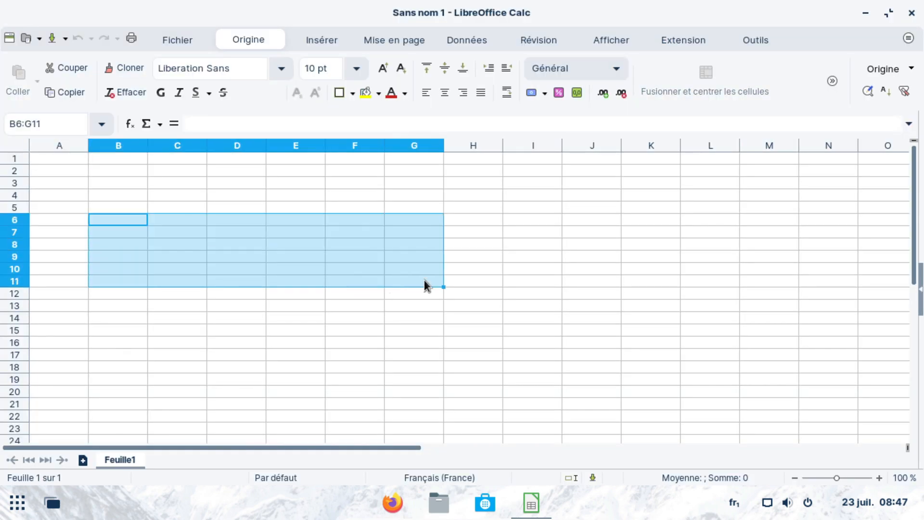
pyautogui.click(536, 284)
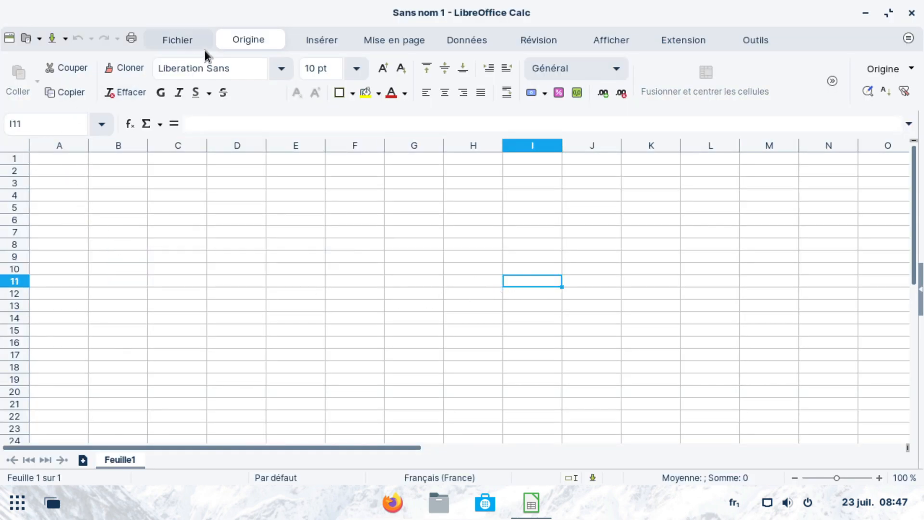
pyautogui.click(332, 42)
pyautogui.click(382, 43)
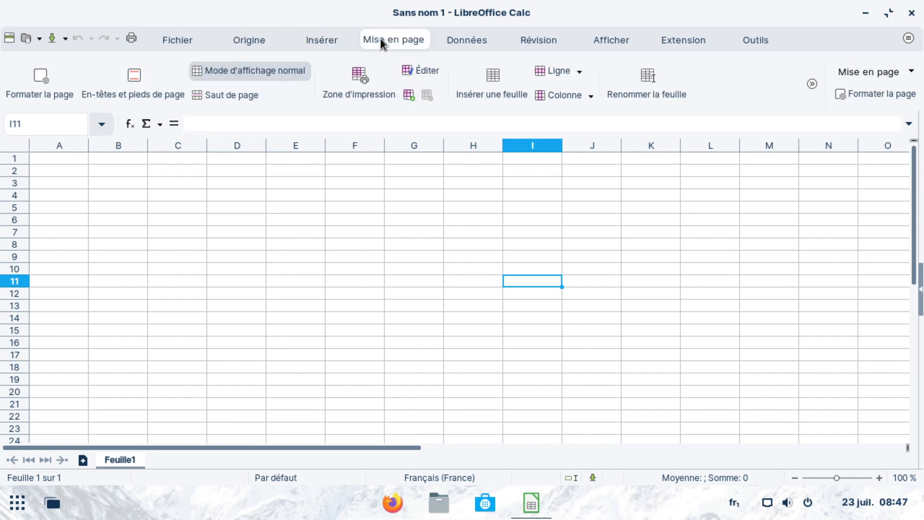
pyautogui.click(462, 36)
pyautogui.click(593, 41)
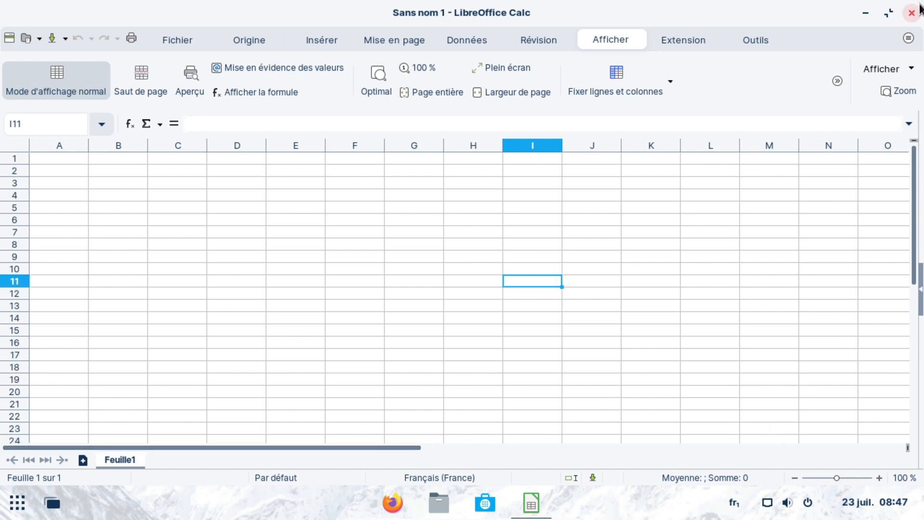
pyautogui.hotkey('ctrl', 'q')
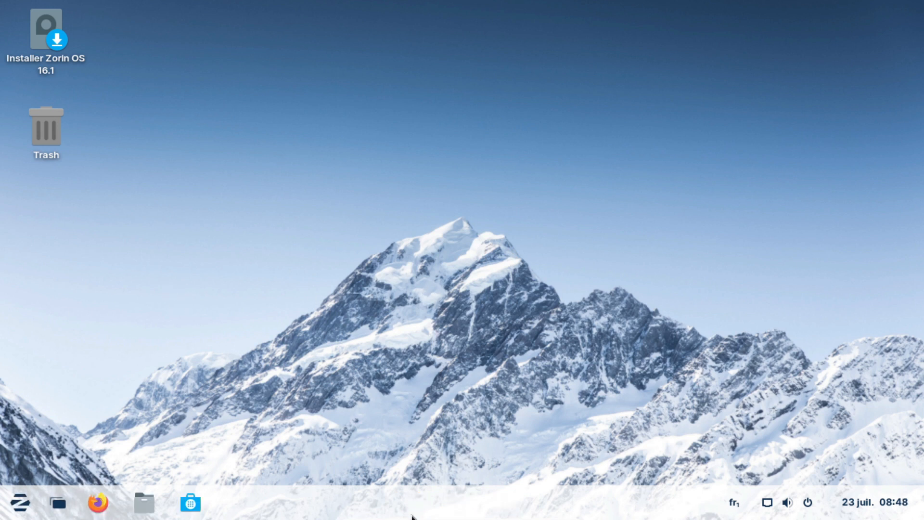
# Open Moniteur système from the taskbar, examine the running processes and the Ressources graphs, and close it.
pyautogui.rightClick(429, 508)
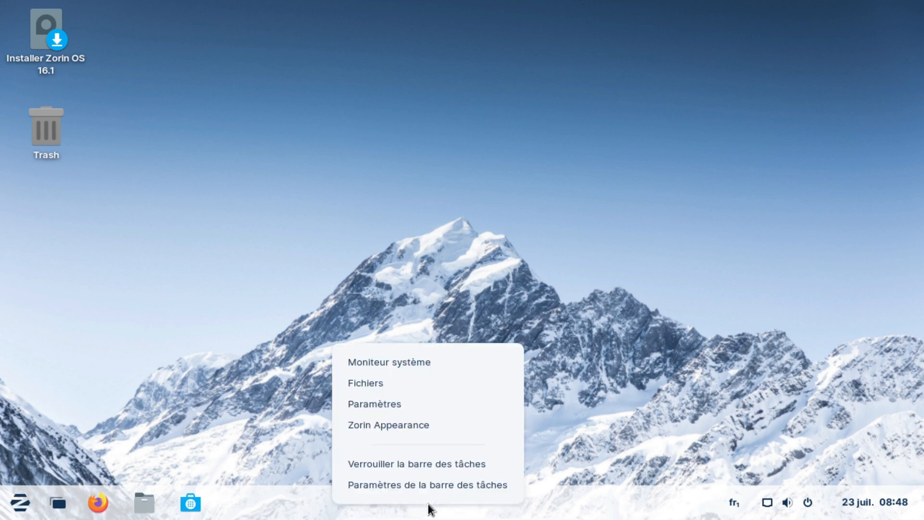
pyautogui.click(438, 362)
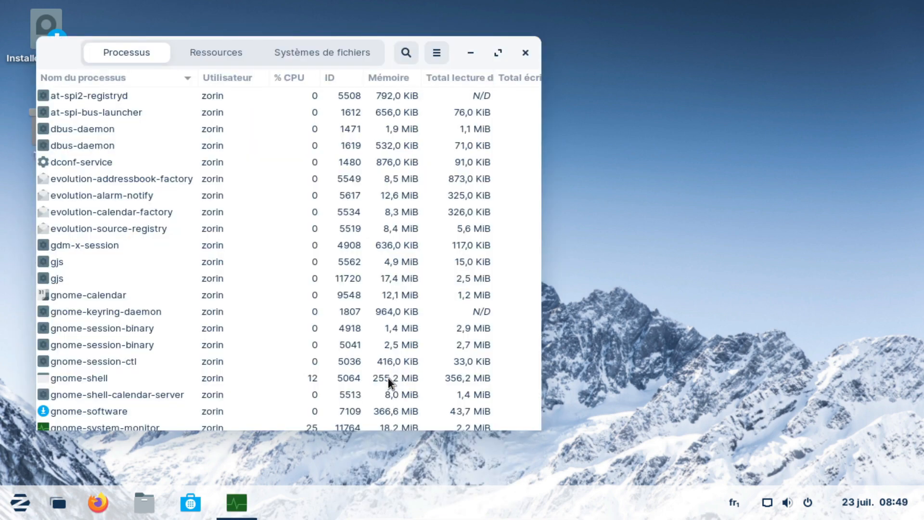
pyautogui.scroll(-10, 208, 166)
pyautogui.scroll(-12, 207, 168)
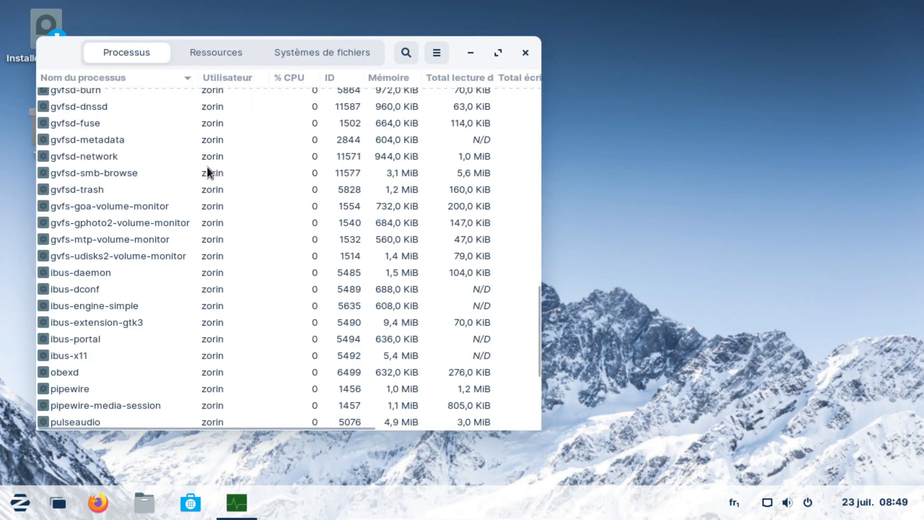
pyautogui.scroll(20, 207, 176)
pyautogui.click(226, 54)
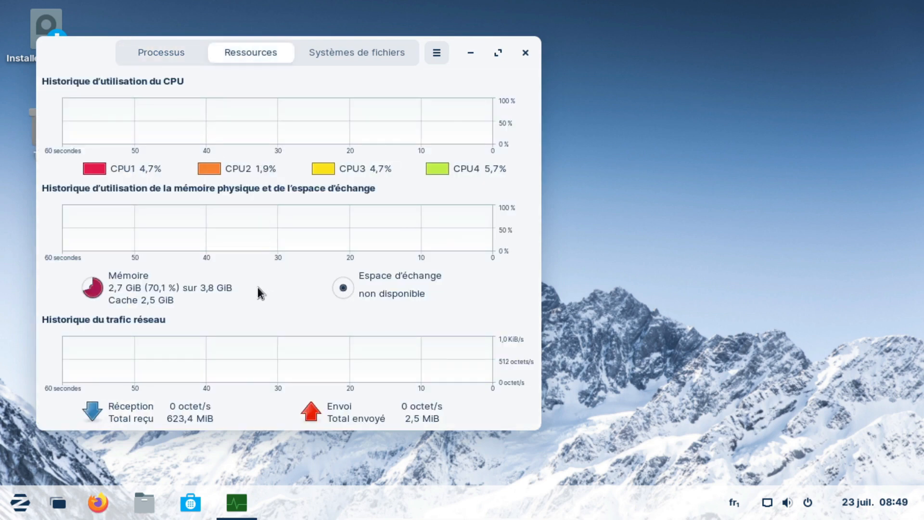
pyautogui.click(524, 54)
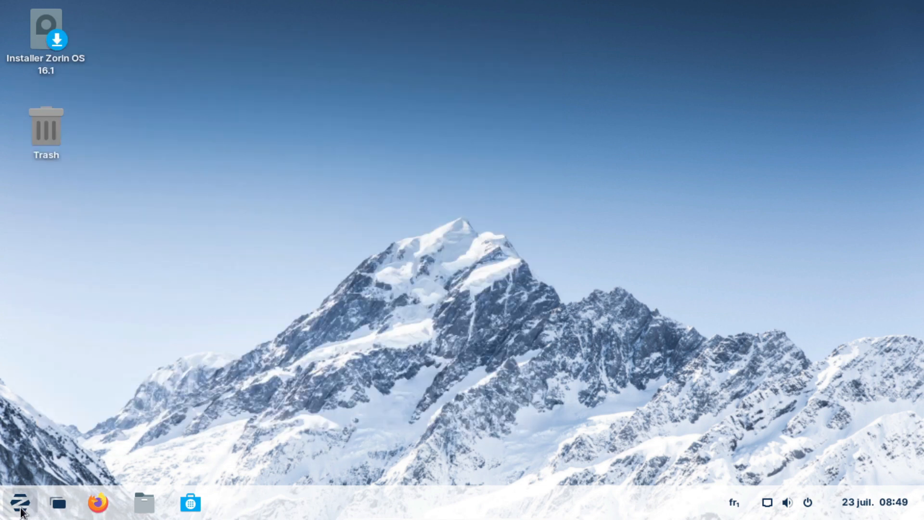
# Look through the Outils Système applications in the Zorin menu and return to the category list.
pyautogui.click(20, 502)
pyautogui.click(92, 296)
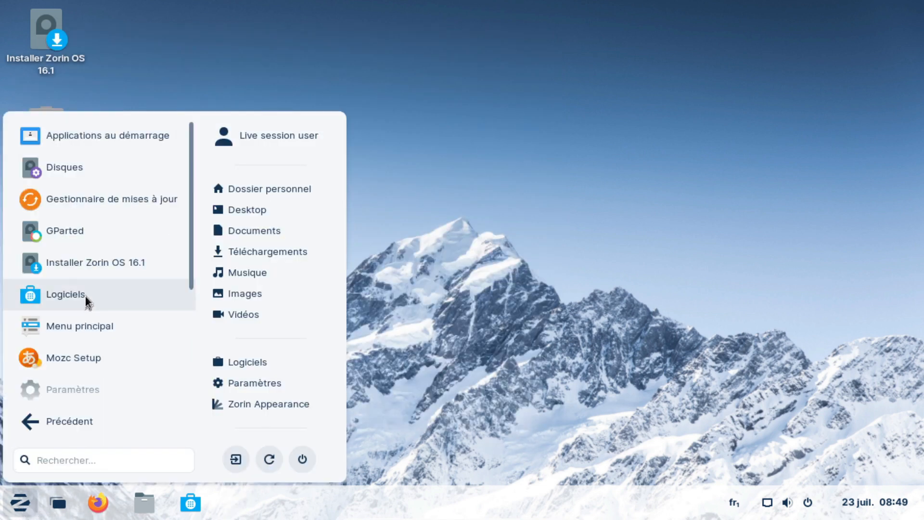
pyautogui.scroll(-3, 78, 355)
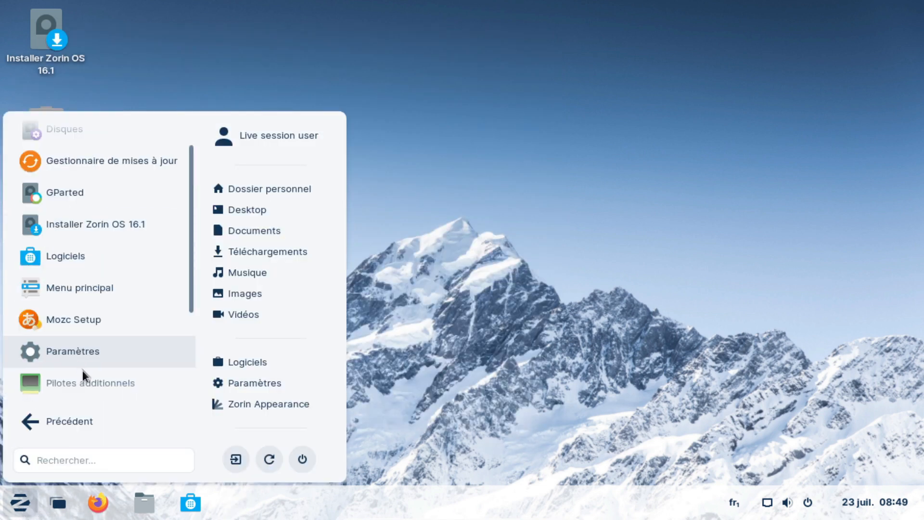
pyautogui.scroll(-4, 83, 371)
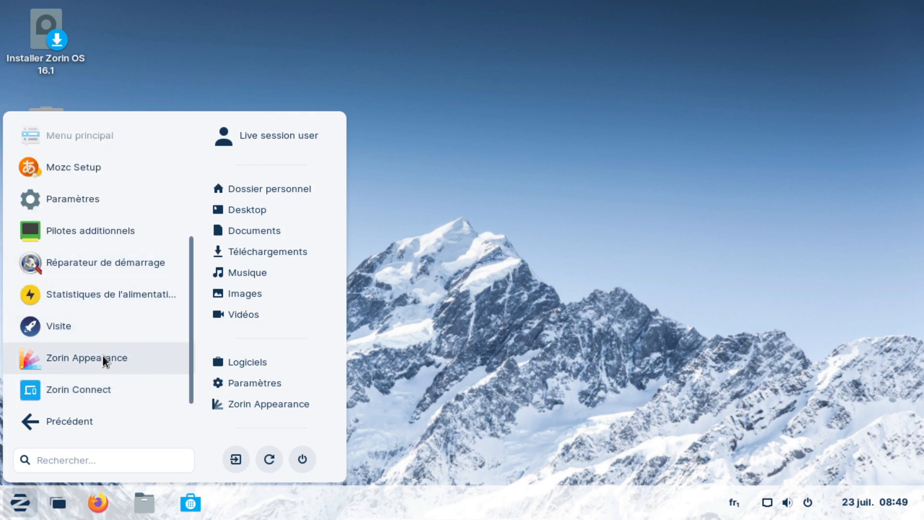
pyautogui.scroll(4, 103, 359)
pyautogui.scroll(3, 102, 355)
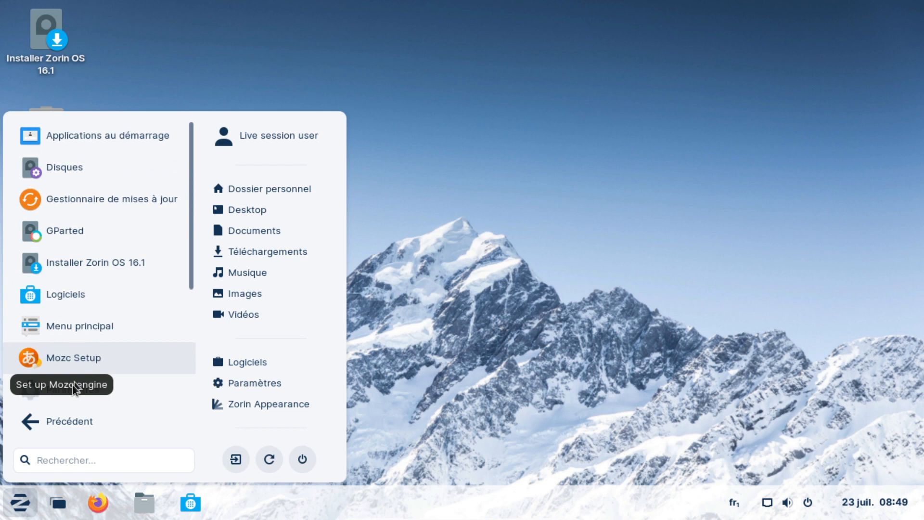
pyautogui.click(58, 424)
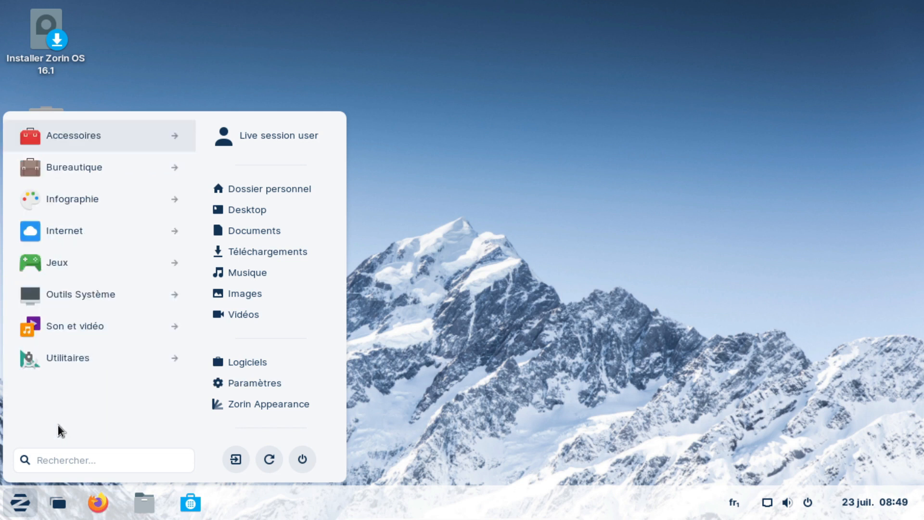
pyautogui.click(79, 291)
pyautogui.click(78, 409)
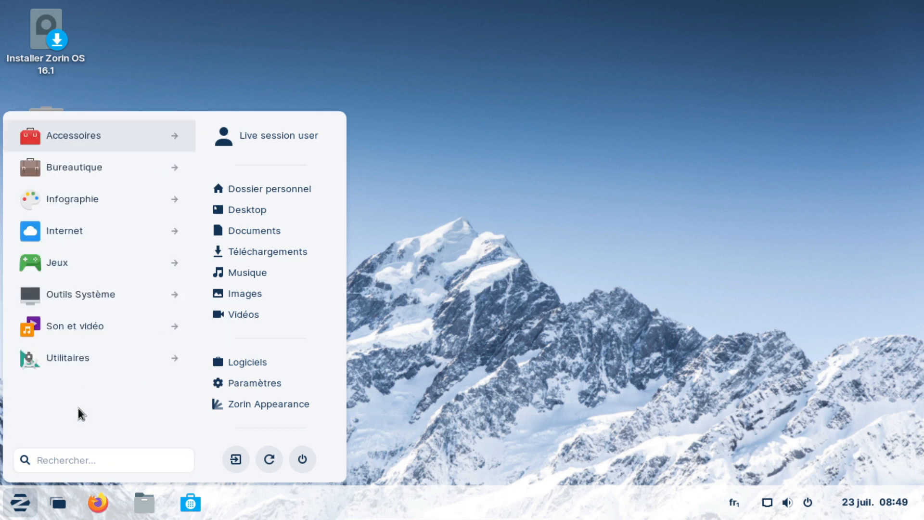
# Look through the Utilitaires category, launch Terminal from it and close the terminal window.
pyautogui.click(82, 352)
pyautogui.scroll(-3, 78, 346)
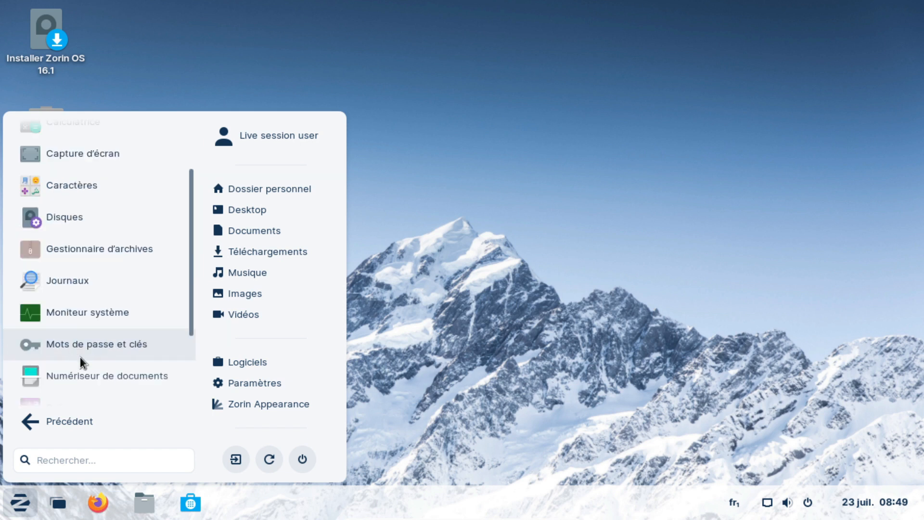
pyautogui.scroll(-3, 80, 358)
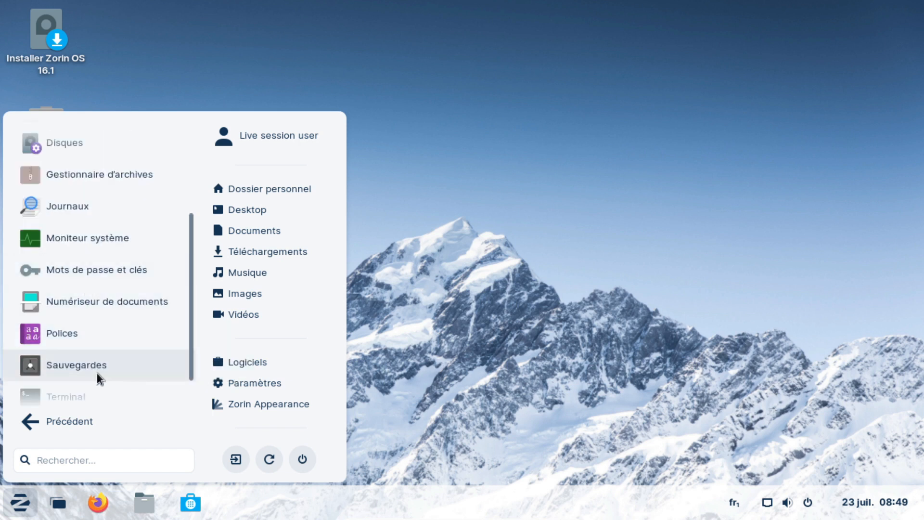
pyautogui.click(83, 399)
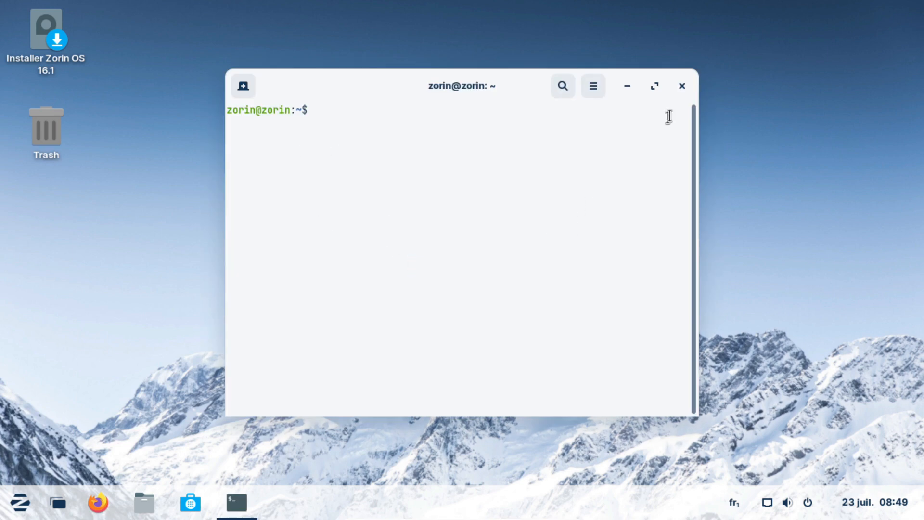
pyautogui.click(688, 88)
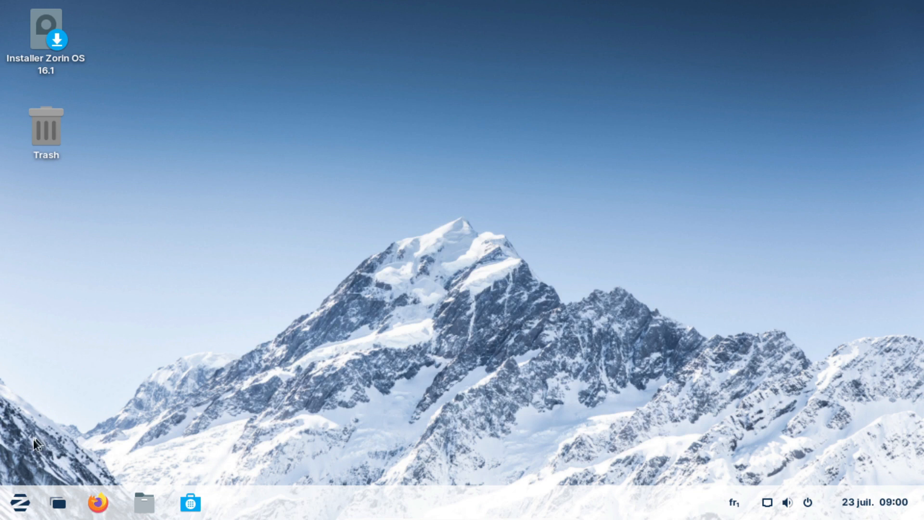
# Shut down the Zorin OS live session and confirm with Éteindre.
pyautogui.click(18, 503)
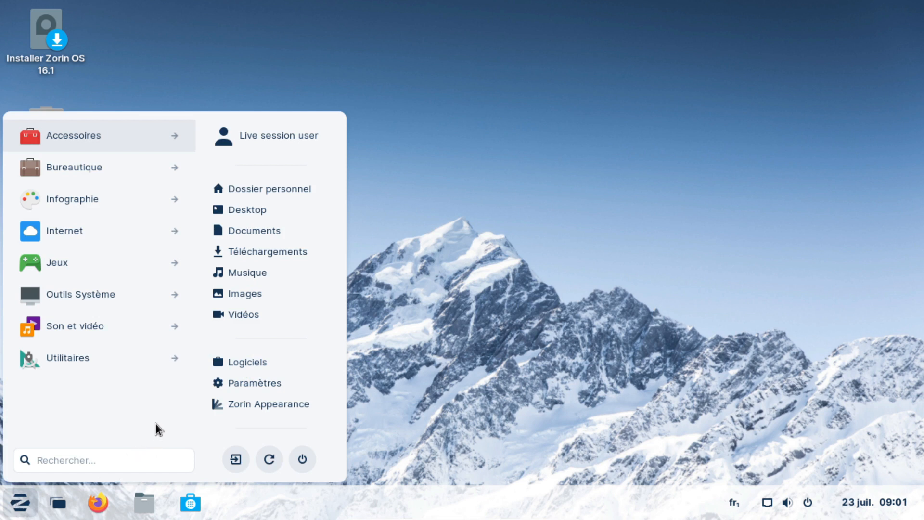
pyautogui.click(297, 459)
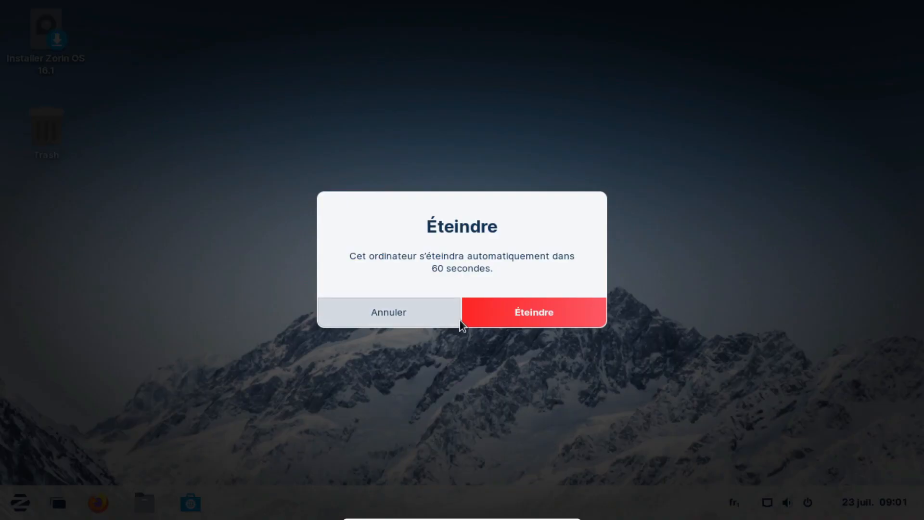
pyautogui.click(497, 314)
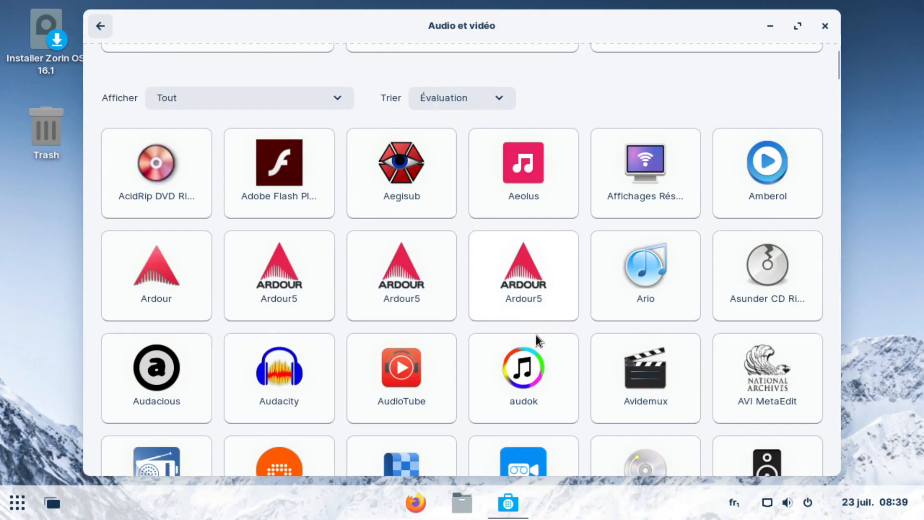
# Look through the applications in the Audio et vidéo category of Logiciels.
pyautogui.scroll(-5, 536, 335)
pyautogui.scroll(-10, 536, 334)
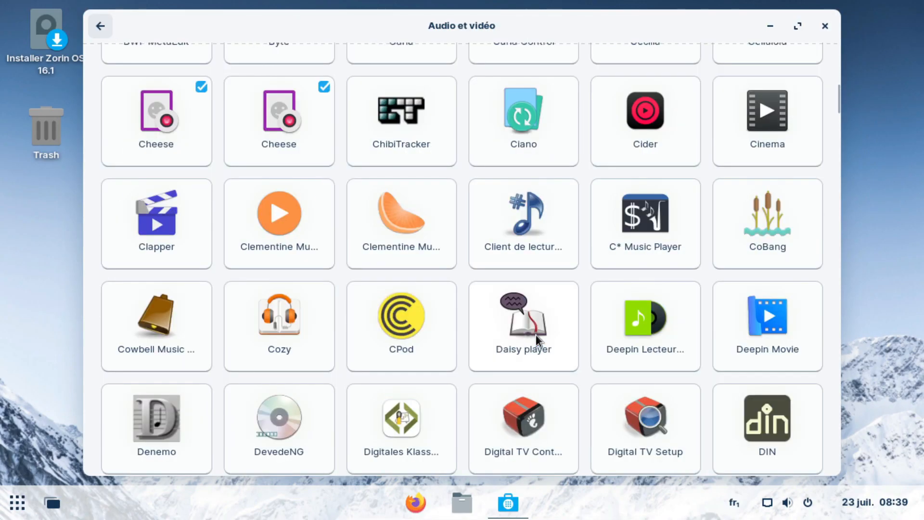
# Browse further through the alphabetical list of Audio et vidéo applications, down to the programs starting with Q.
pyautogui.scroll(-12, 536, 336)
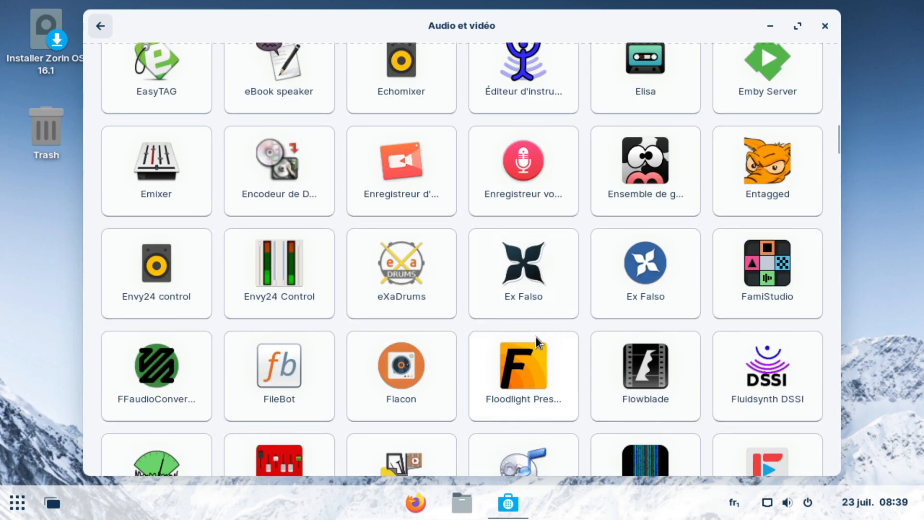
pyautogui.scroll(-10, 556, 336)
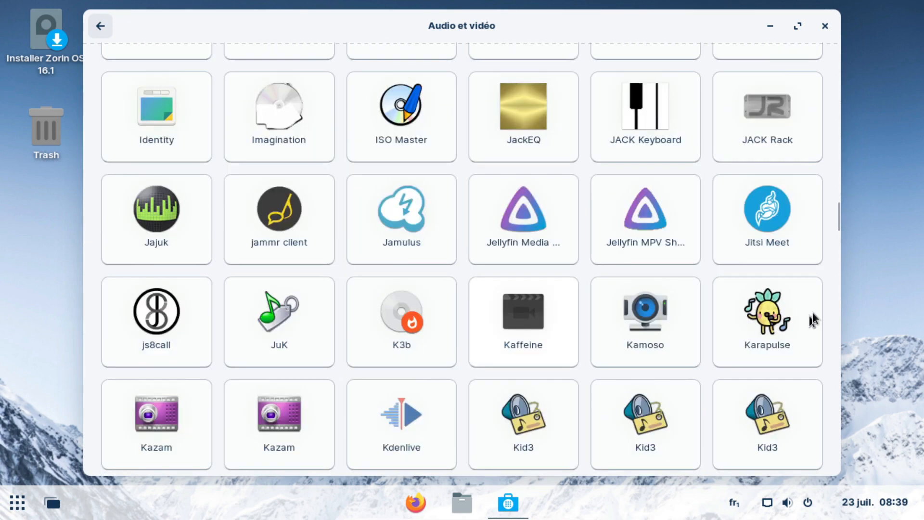
pyautogui.moveTo(835, 225); pyautogui.dragTo(829, 344)
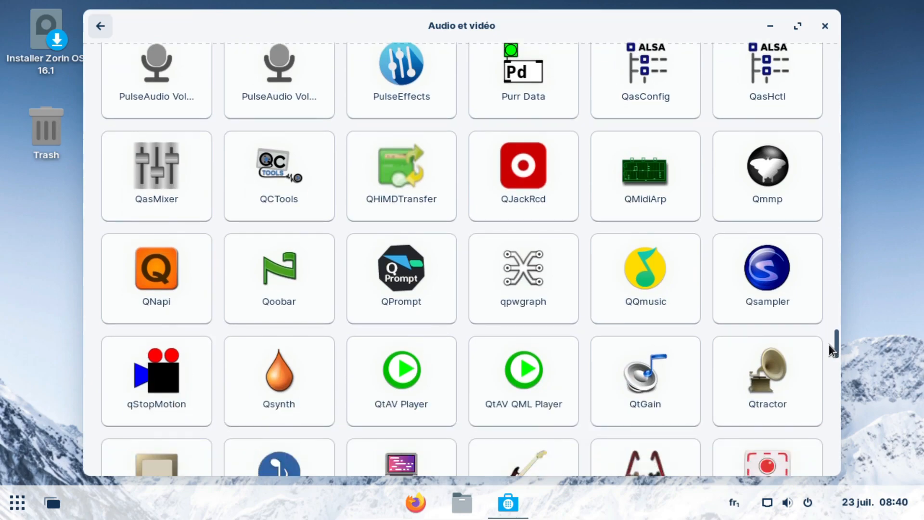
pyautogui.scroll(15, 801, 74)
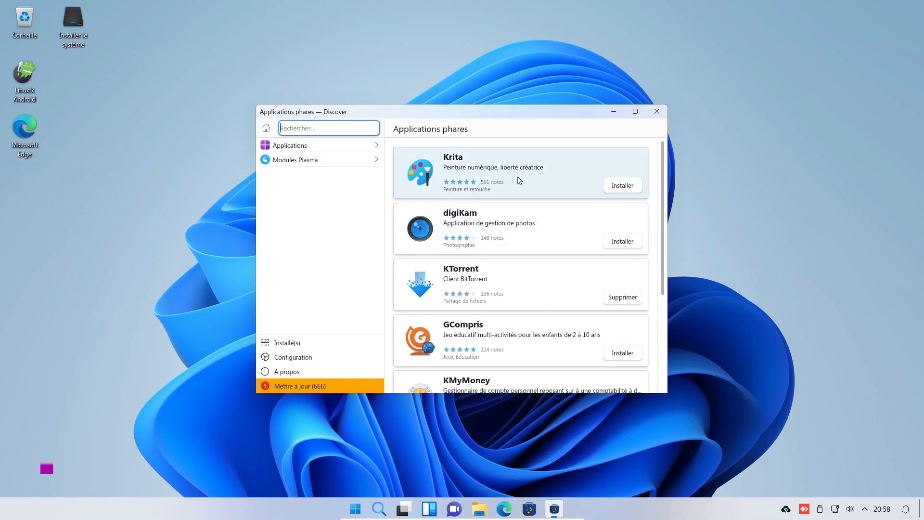
# Look through the Applications phares list in the Discover software centre.
pyautogui.moveTo(662, 176); pyautogui.dragTo(659, 284)
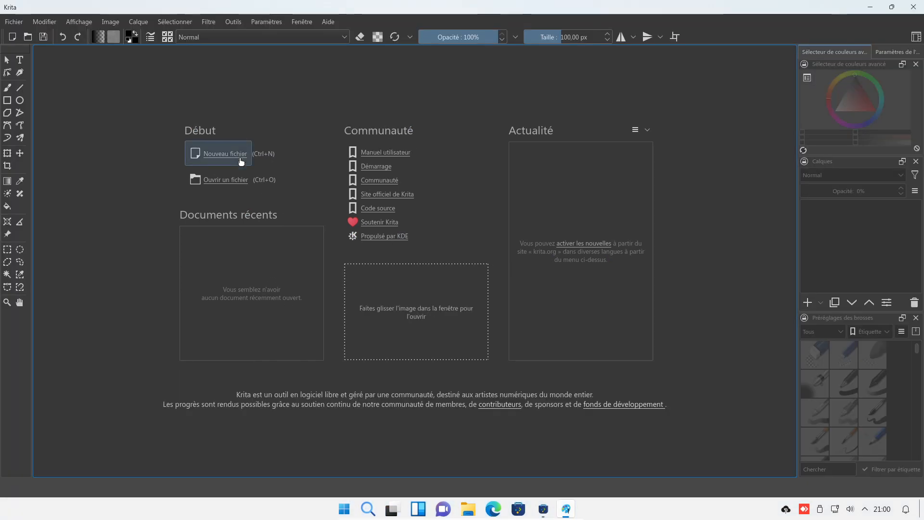
# In Krita, start a new file to bring up the document creation settings.
pyautogui.click(231, 154)
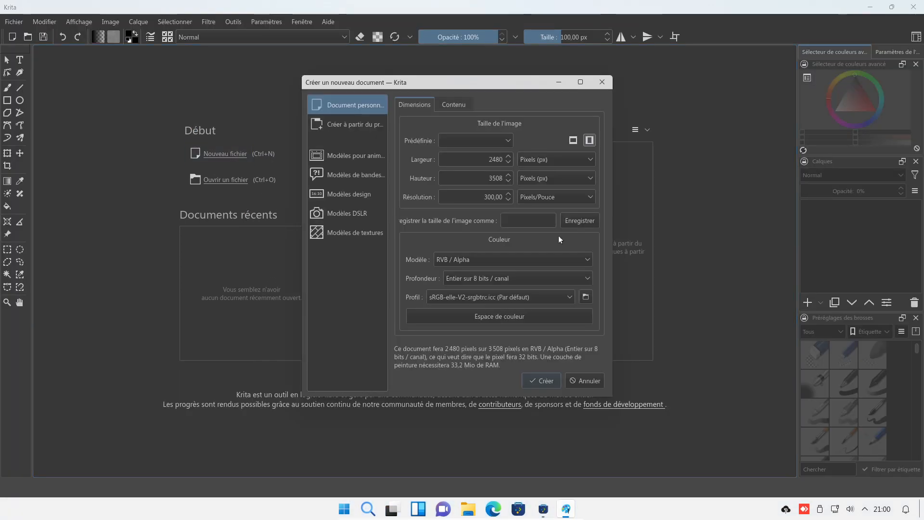